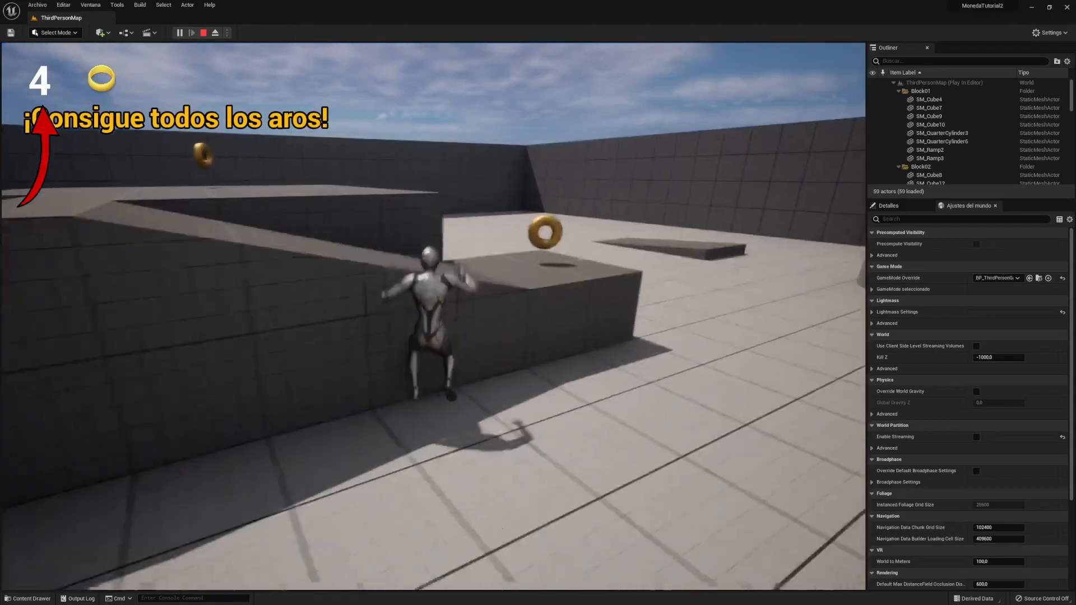
- Run and jump the character through the level to test collecting the gold rings
{"action": "key", "text": "space"}
{"action": "key", "text": "w"}
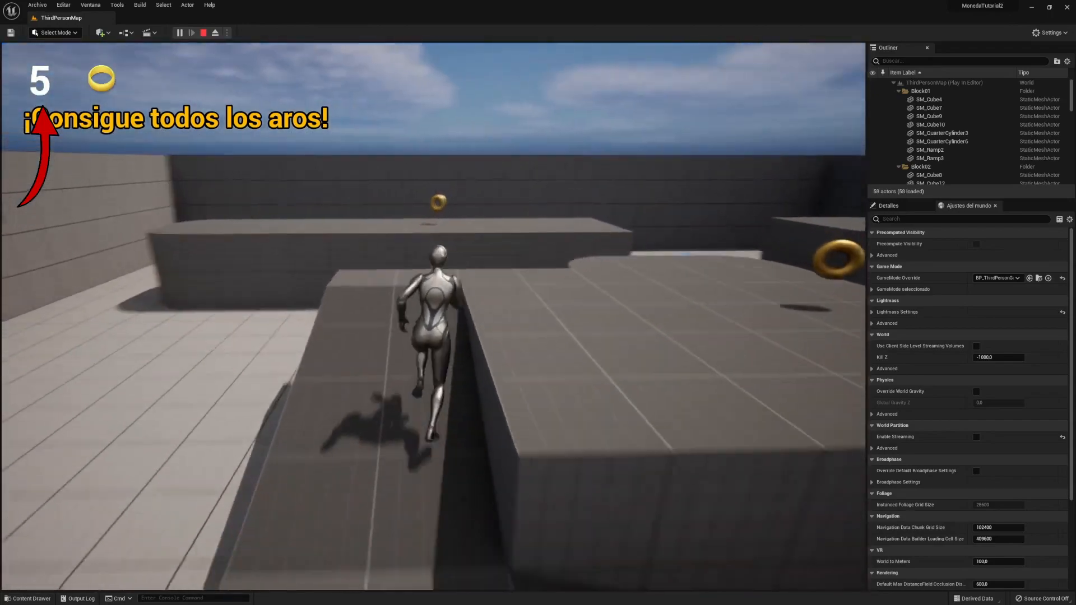
{"action": "key", "text": "w"}
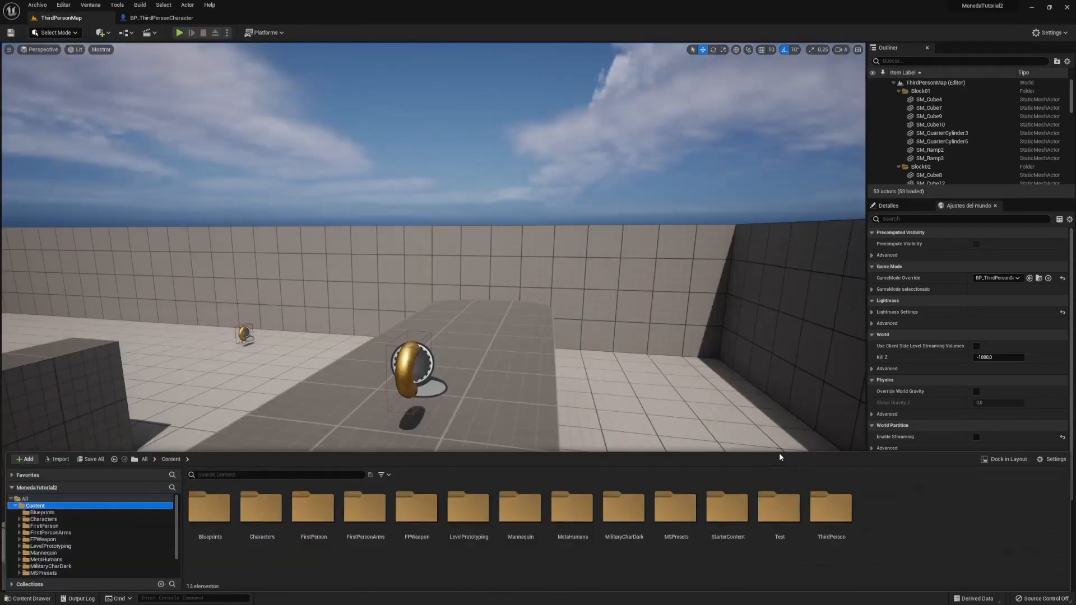
- Create a new folder named Interfaz in the project's Content folder
{"action": "left_click_drag", "start_coordinate": [782, 455], "coordinate": [789, 412]}
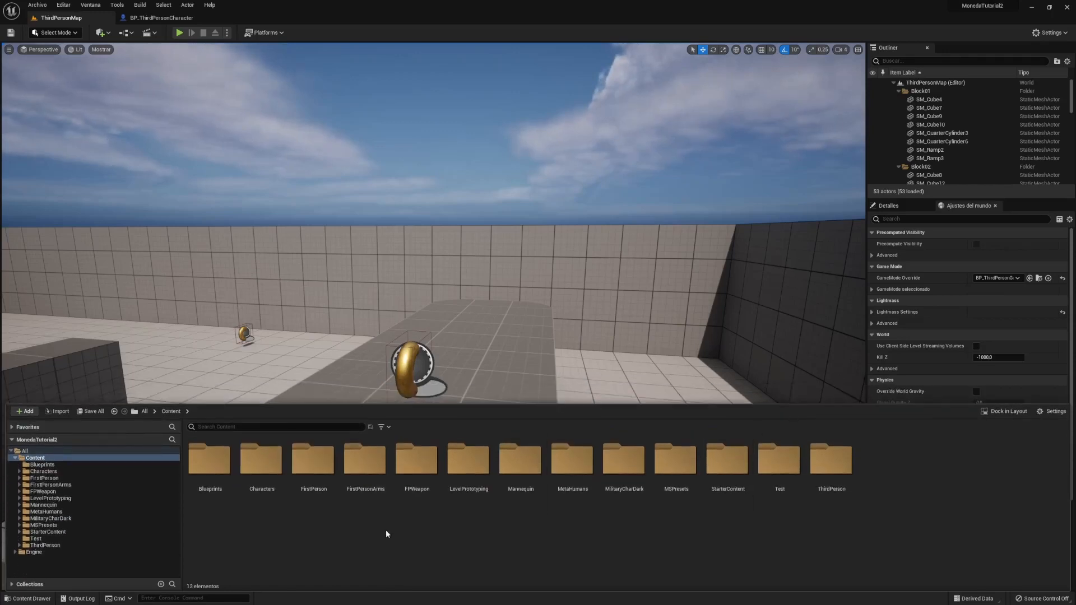
{"action": "right_click", "coordinate": [295, 530]}
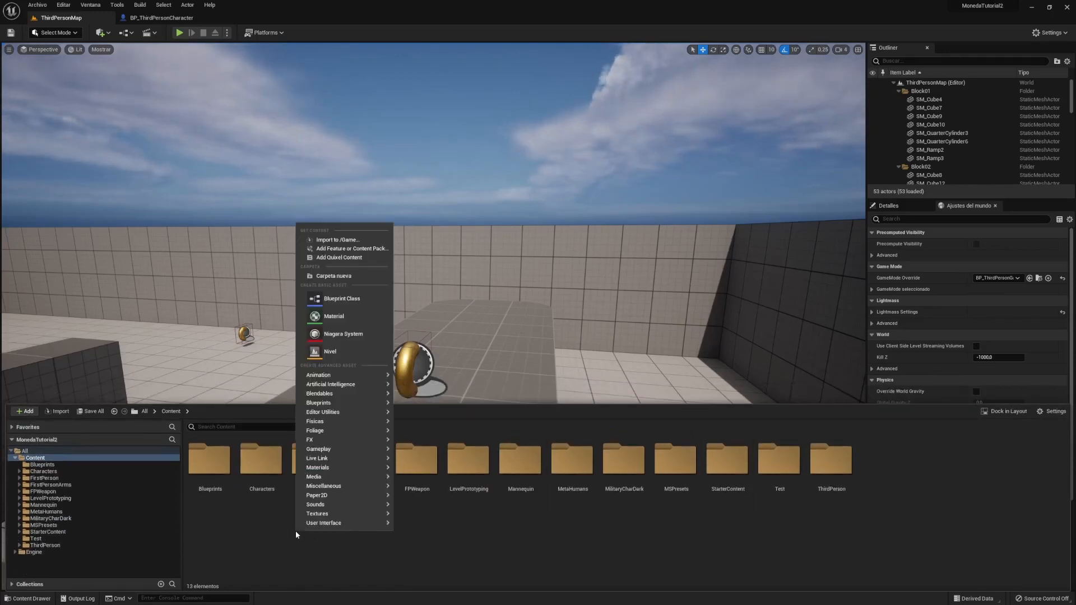
{"action": "left_click", "coordinate": [351, 275]}
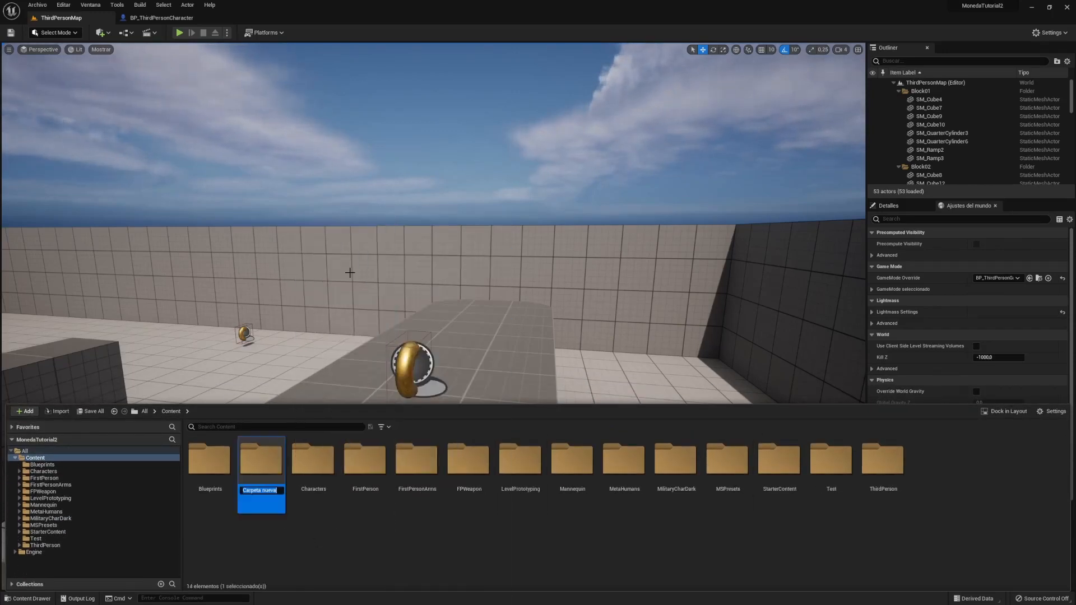
{"action": "key", "text": "BackSpace"}
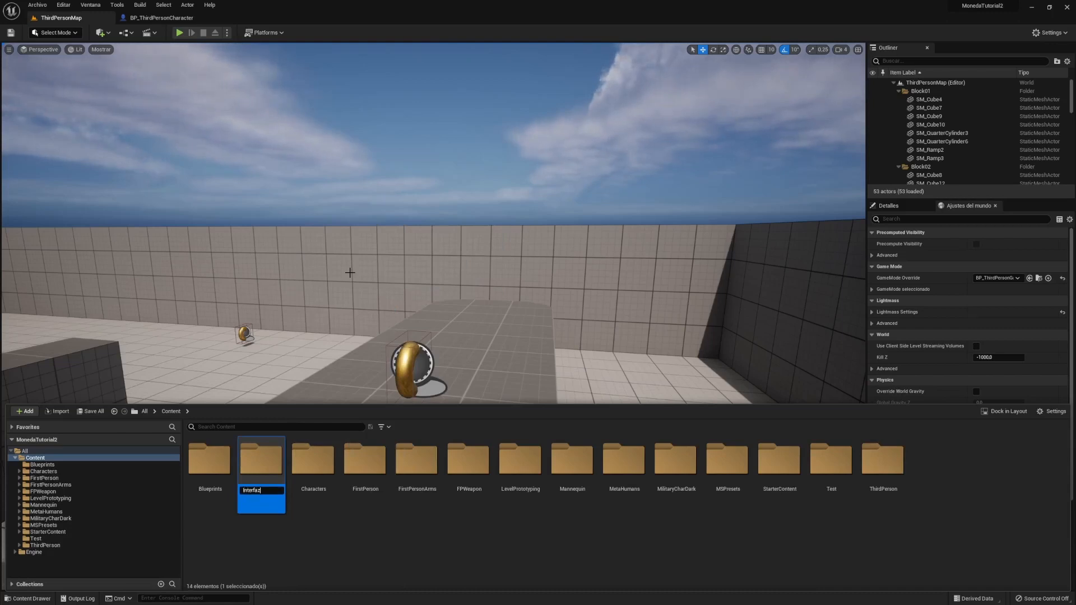
{"action": "key", "text": "Return"}
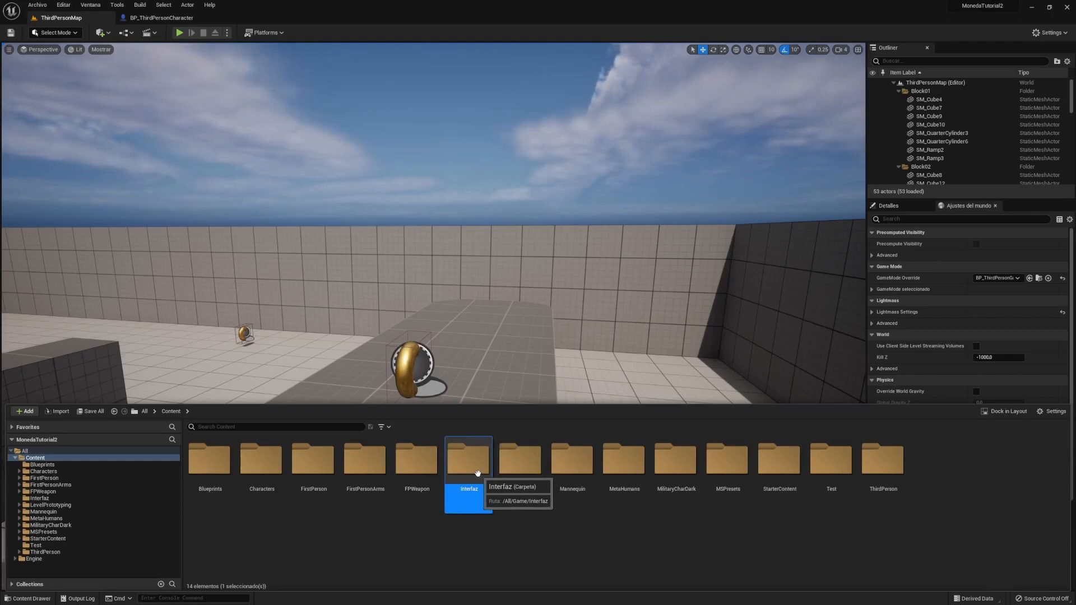
- Create a Widget Blueprint named Interfaz inside the Interfaz folder, with Widget del usuario as its root class
{"action": "double_click", "coordinate": [477, 473]}
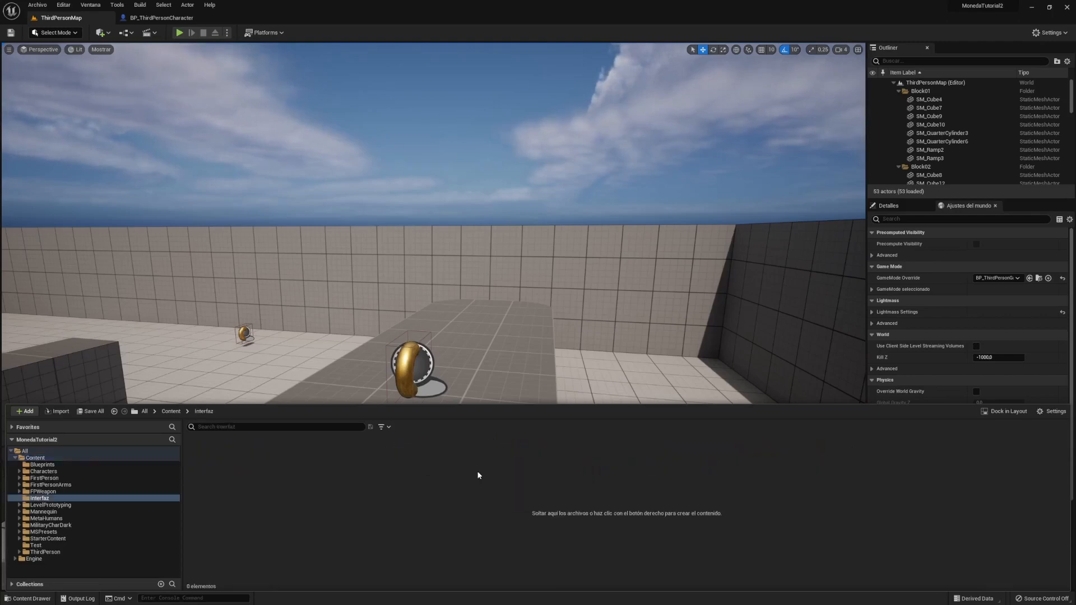
{"action": "right_click", "coordinate": [326, 483]}
{"action": "mouse_move", "coordinate": [376, 474]}
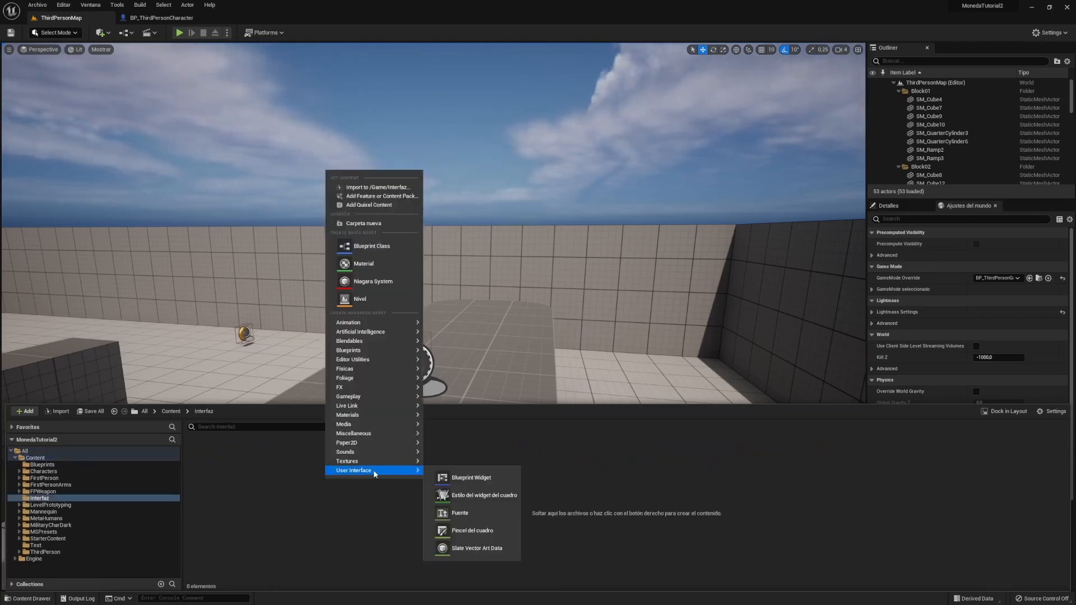
{"action": "left_click", "coordinate": [500, 479]}
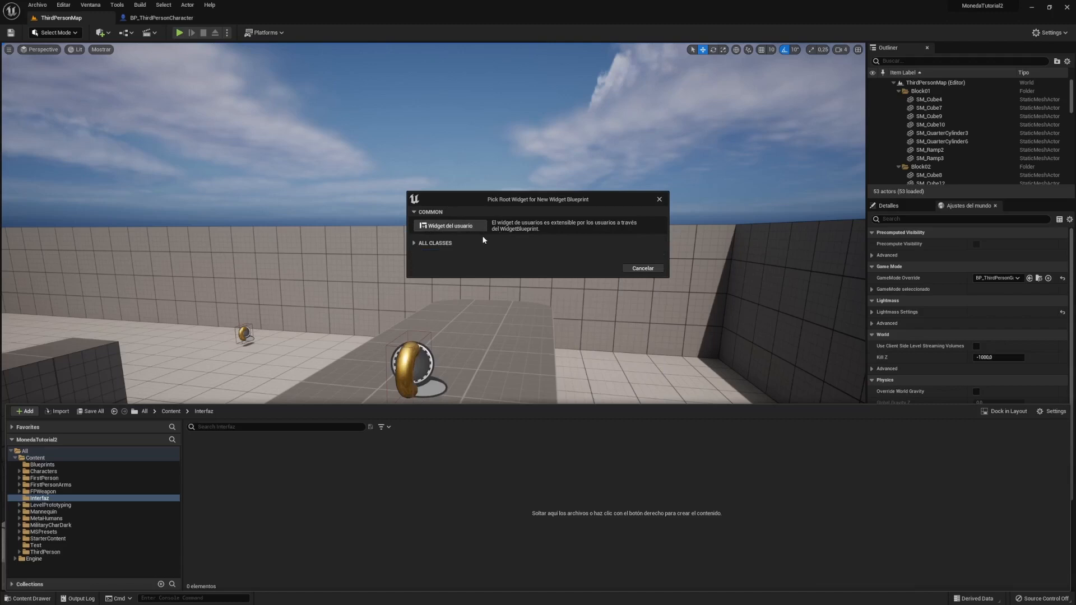
{"action": "left_click", "coordinate": [471, 225]}
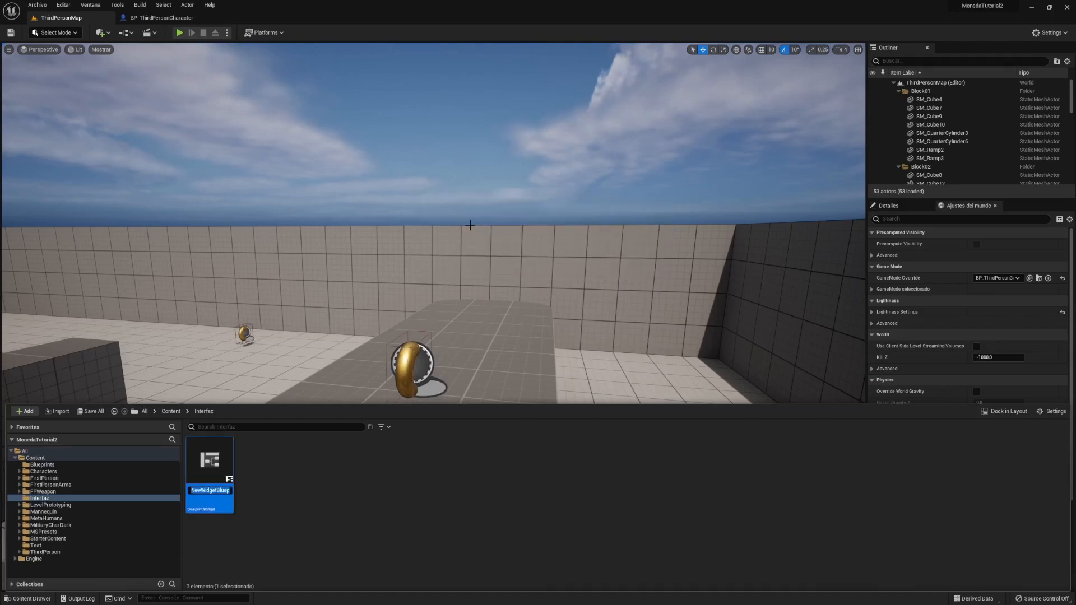
{"action": "type", "text": "In"}
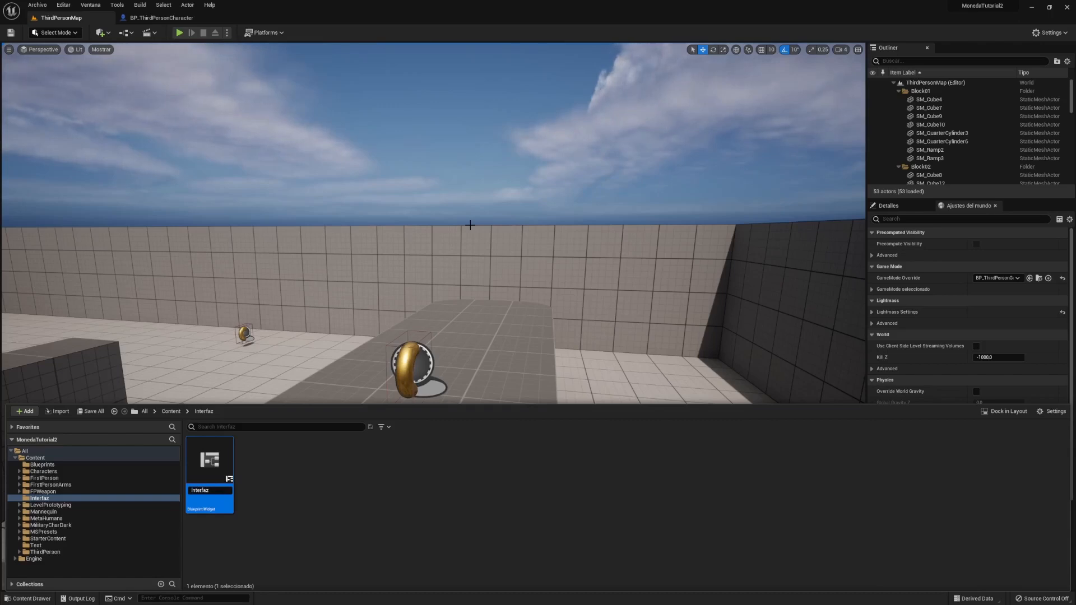
{"action": "type", "text": "terfaz"}
{"action": "key", "text": "Return"}
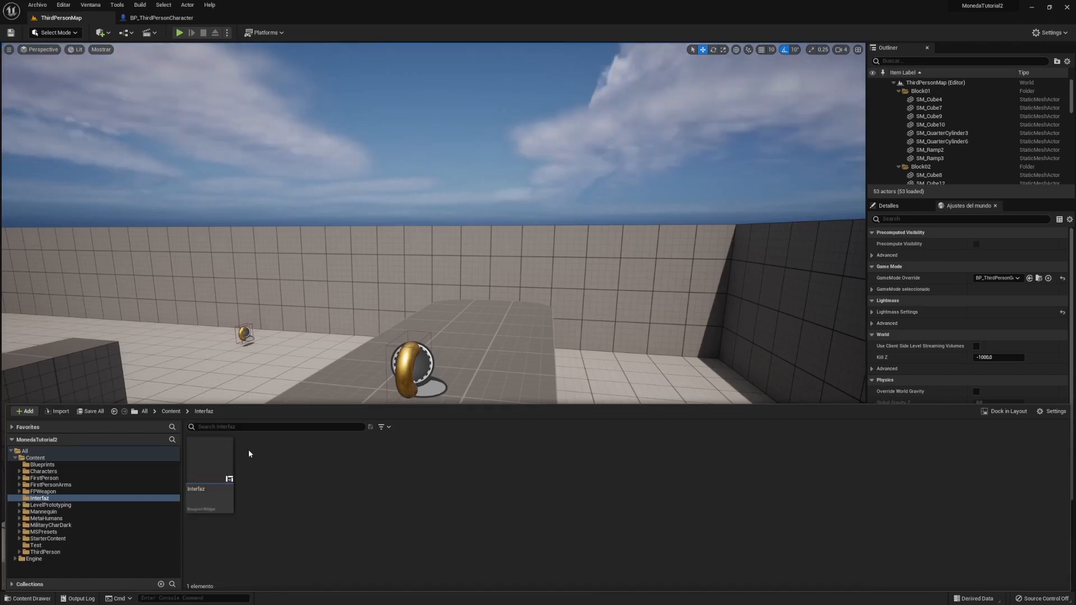
- Open the Interfaz widget, dock its editor in the main window and close the BP_ThirdPersonCharacter editor
{"action": "double_click", "coordinate": [207, 465]}
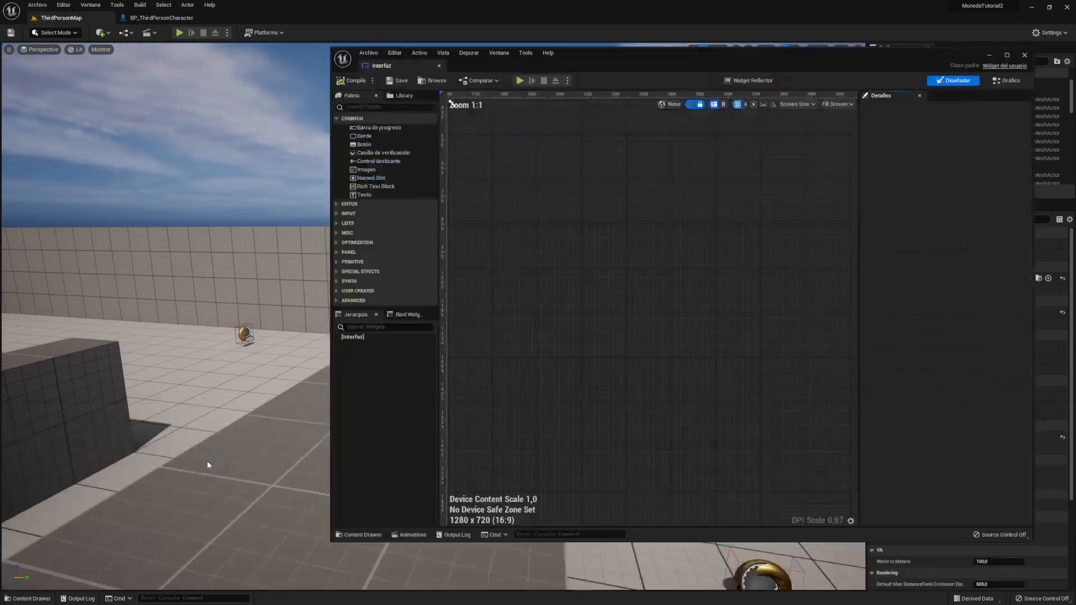
{"action": "left_click_drag", "start_coordinate": [386, 65], "coordinate": [224, 18]}
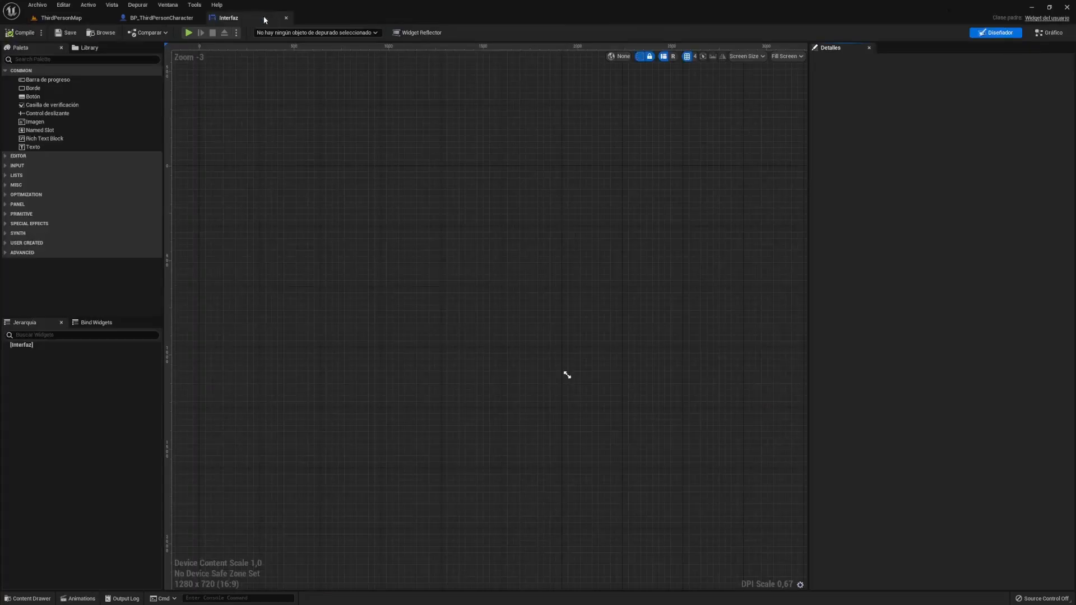
{"action": "left_click", "coordinate": [197, 18]}
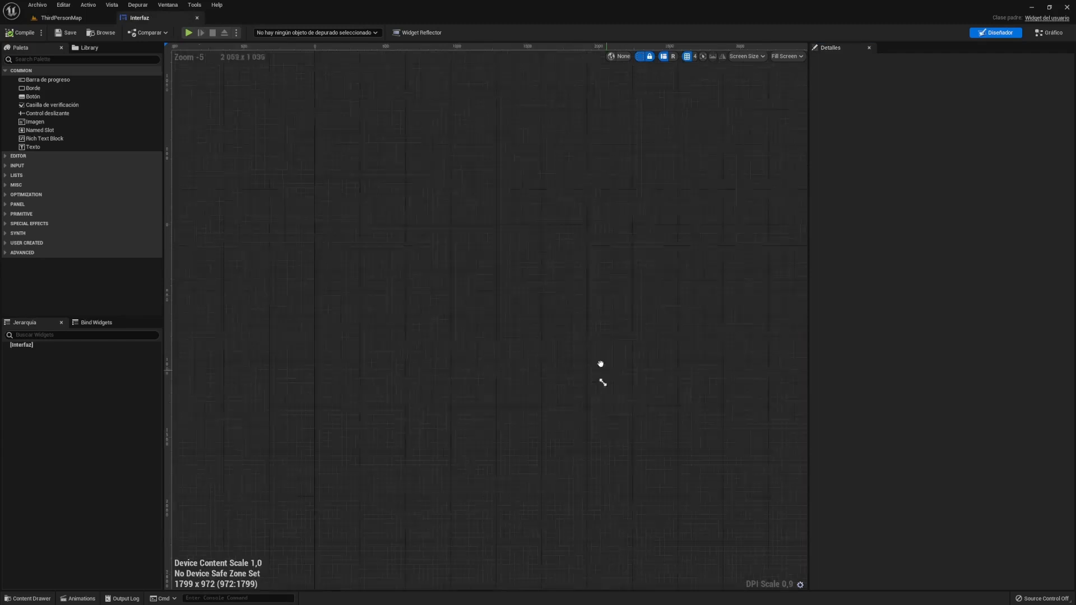
- Resize the widget designer's preview screen to about 1896 x 1054
{"action": "right_click_drag", "start_coordinate": [601, 365], "coordinate": [498, 248]}
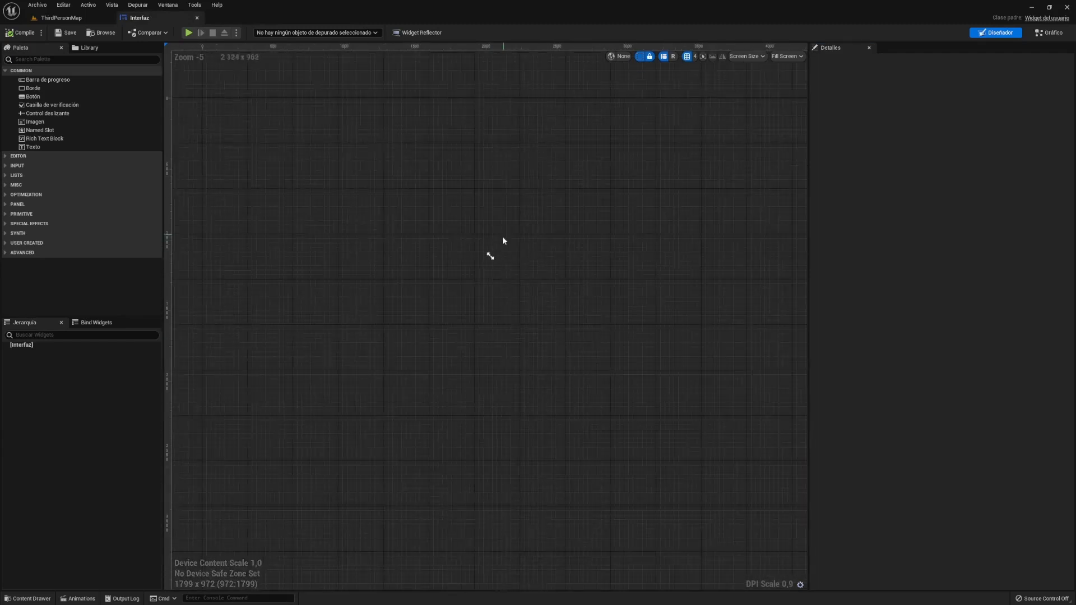
{"action": "mouse_move", "coordinate": [489, 256]}
{"action": "left_mouse_down"}
{"action": "mouse_move", "coordinate": [497, 192]}
{"action": "mouse_move", "coordinate": [554, 298]}
{"action": "mouse_move", "coordinate": [605, 326]}
{"action": "mouse_move", "coordinate": [742, 324]}
{"action": "mouse_move", "coordinate": [619, 324]}
{"action": "mouse_move", "coordinate": [607, 301]}
{"action": "mouse_move", "coordinate": [505, 268]}
{"action": "left_mouse_up"}
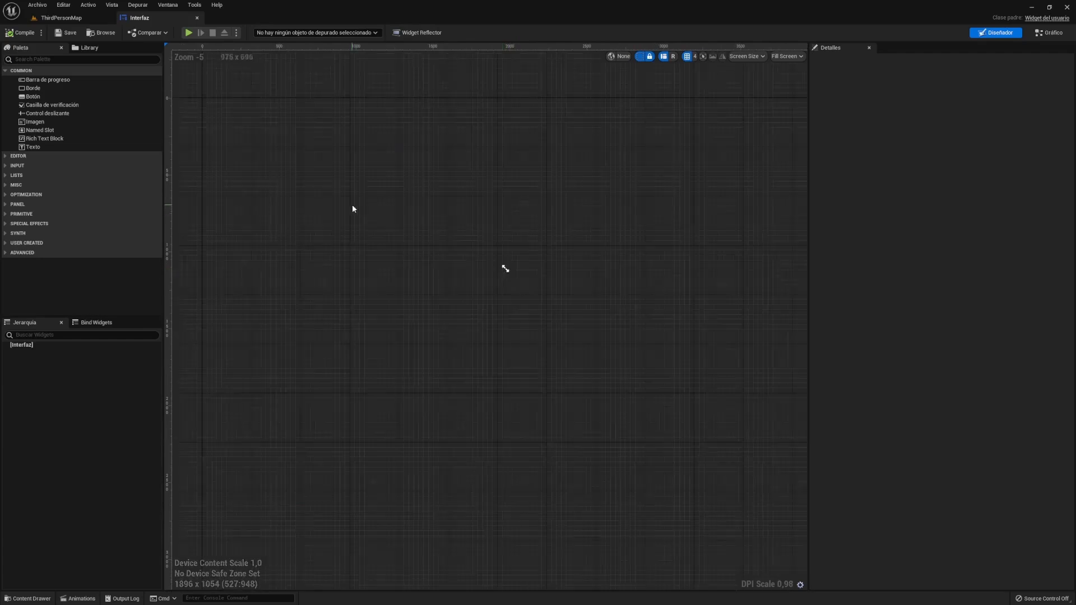
{"action": "right_click_drag", "start_coordinate": [378, 200], "coordinate": [469, 325]}
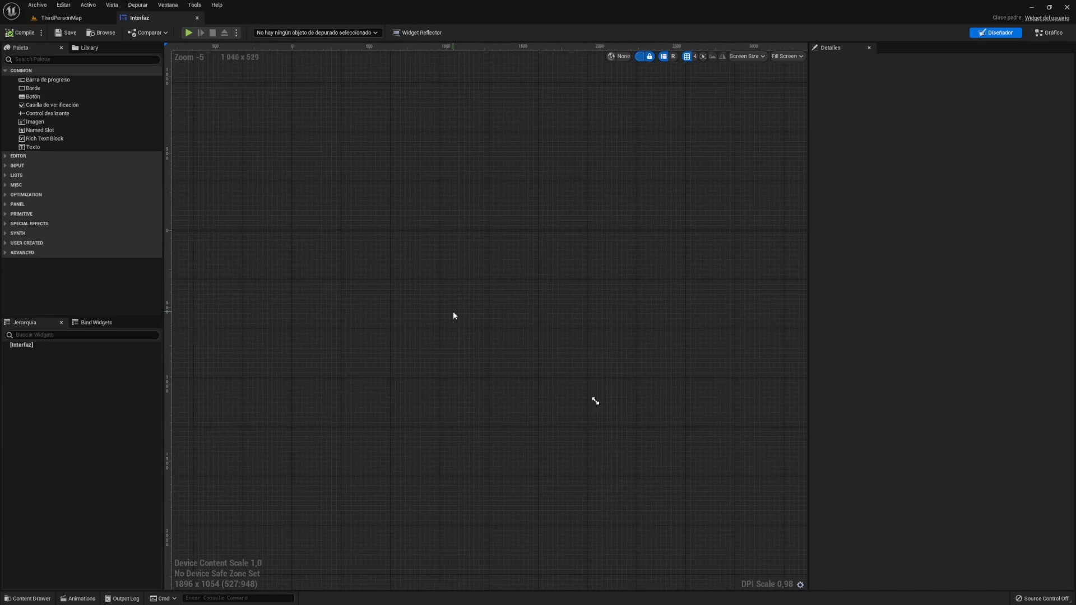
- Try placing an Image widget directly under the Interfaz root, and delete it again
{"action": "left_click", "coordinate": [84, 59]}
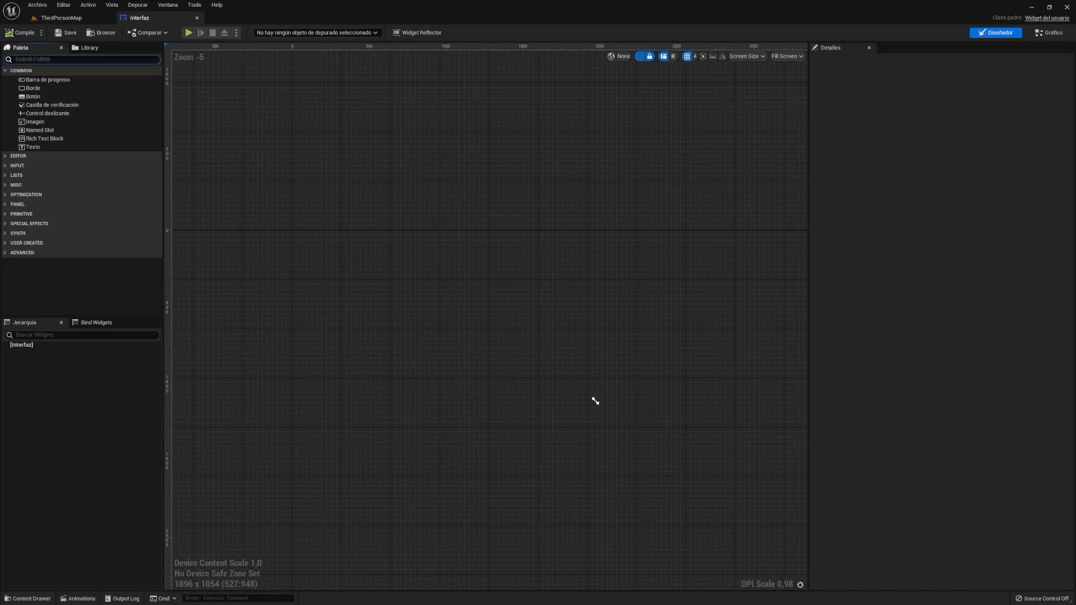
{"action": "left_click", "coordinate": [56, 113]}
{"action": "left_click", "coordinate": [54, 122]}
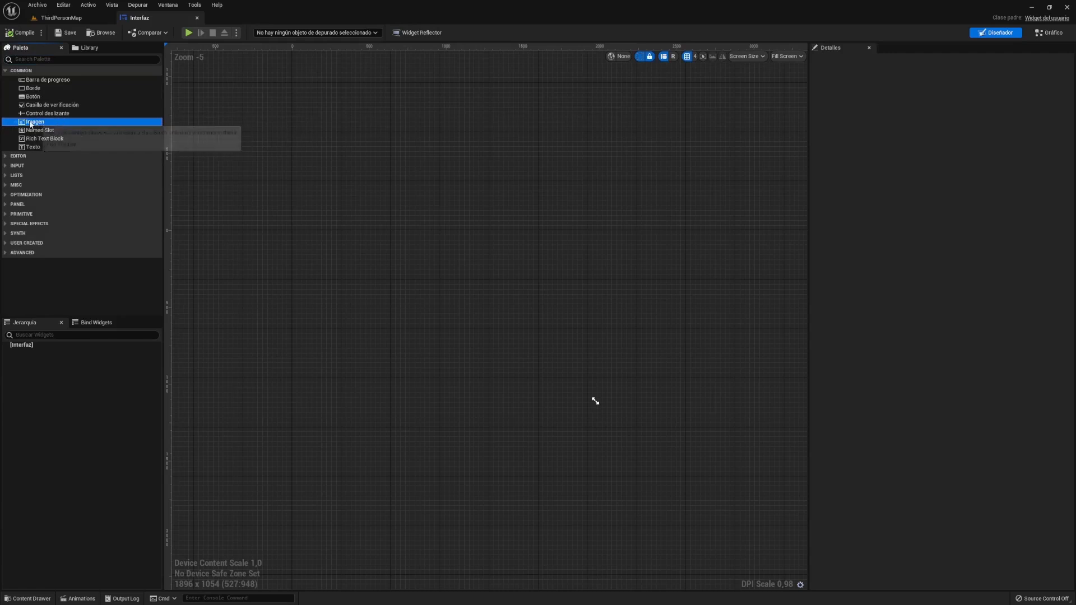
{"action": "left_click_drag", "start_coordinate": [30, 123], "coordinate": [433, 237]}
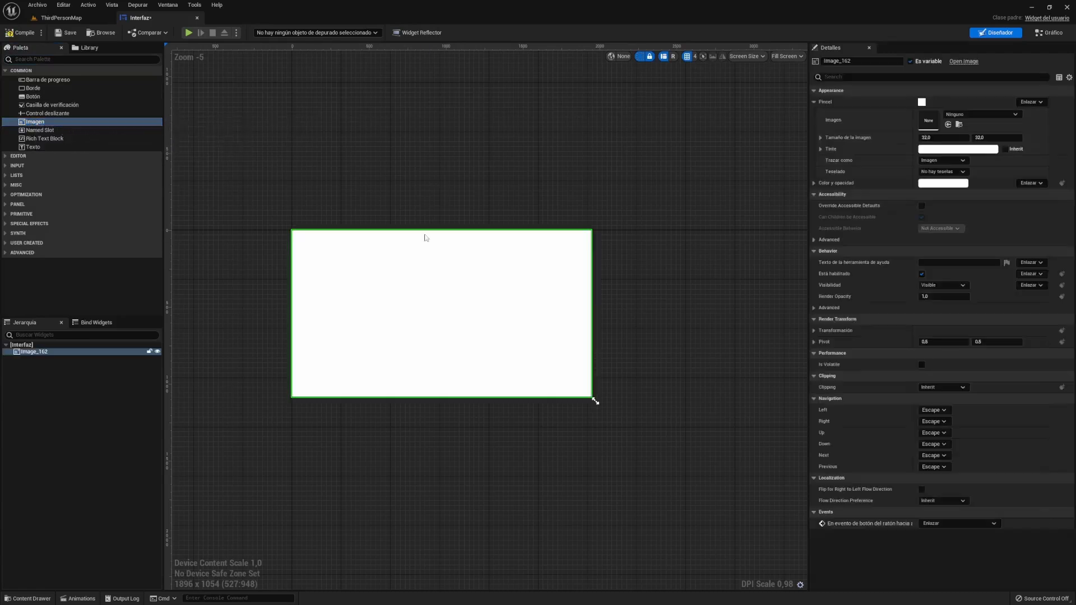
{"action": "left_click", "coordinate": [418, 401]}
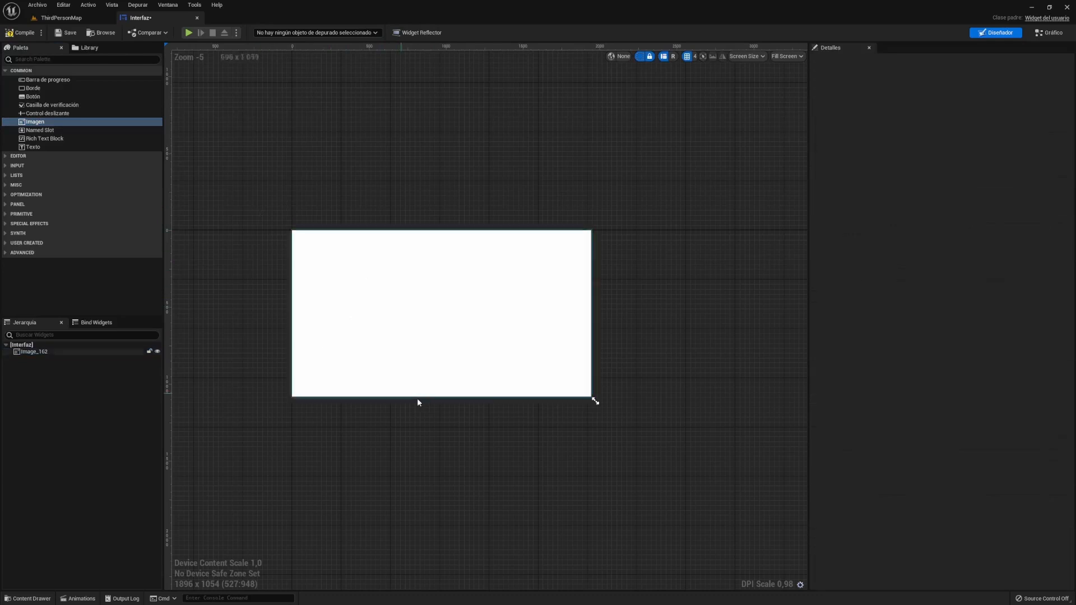
{"action": "left_click", "coordinate": [456, 361]}
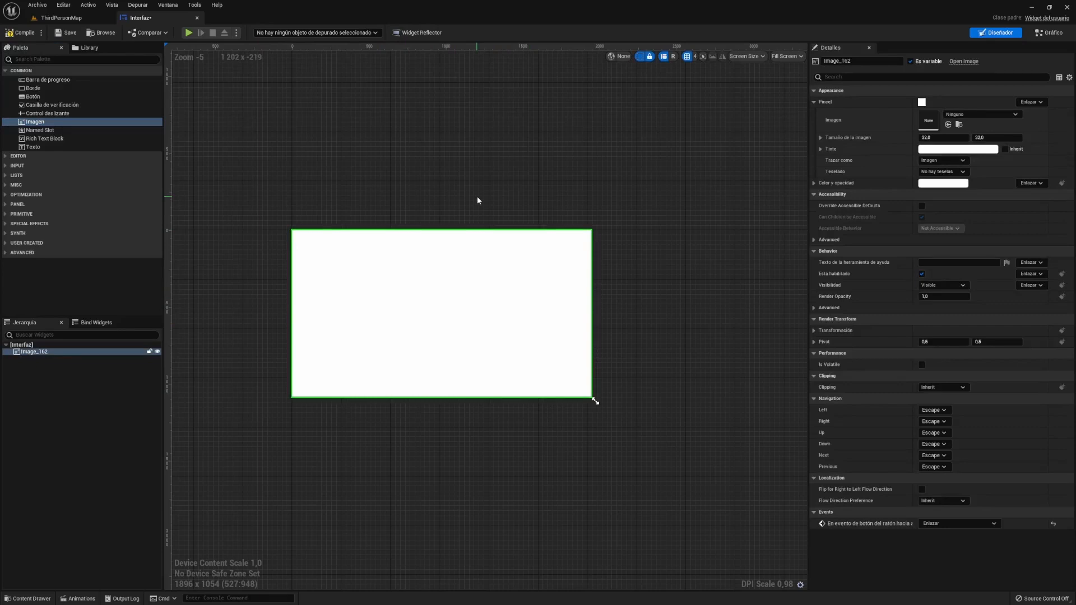
{"action": "key", "text": "Delete"}
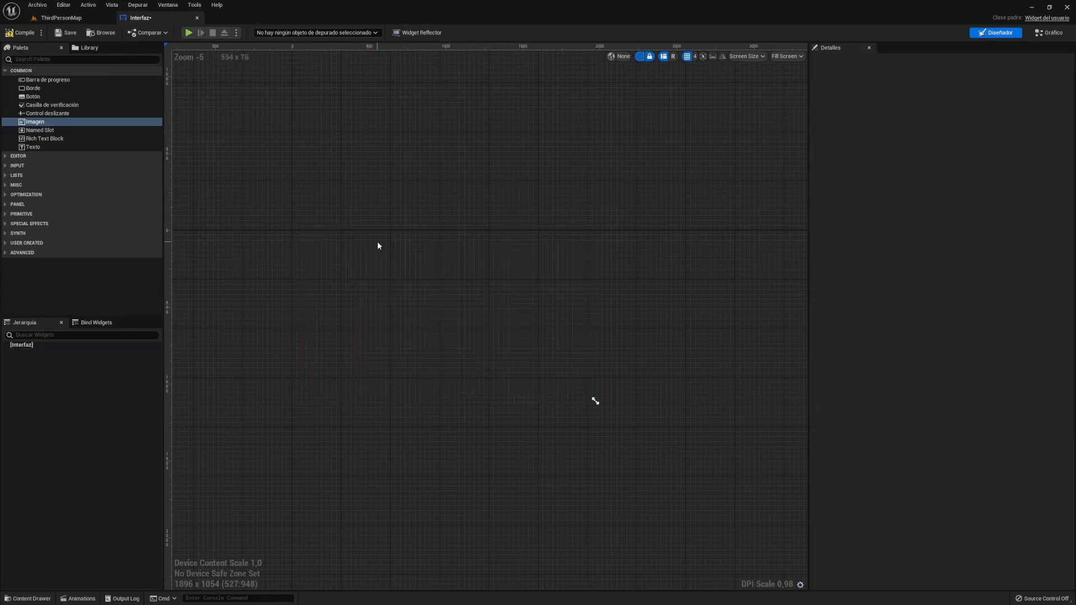
- Try placing a Text widget directly under the Interfaz root, and delete it again
{"action": "left_click", "coordinate": [51, 148]}
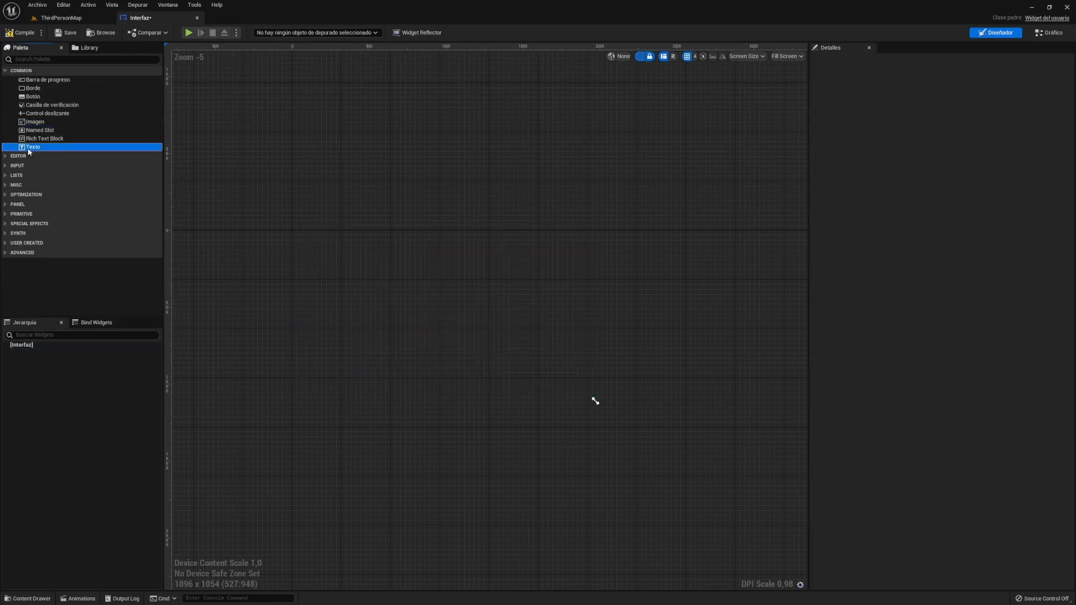
{"action": "left_click_drag", "start_coordinate": [27, 148], "coordinate": [469, 293]}
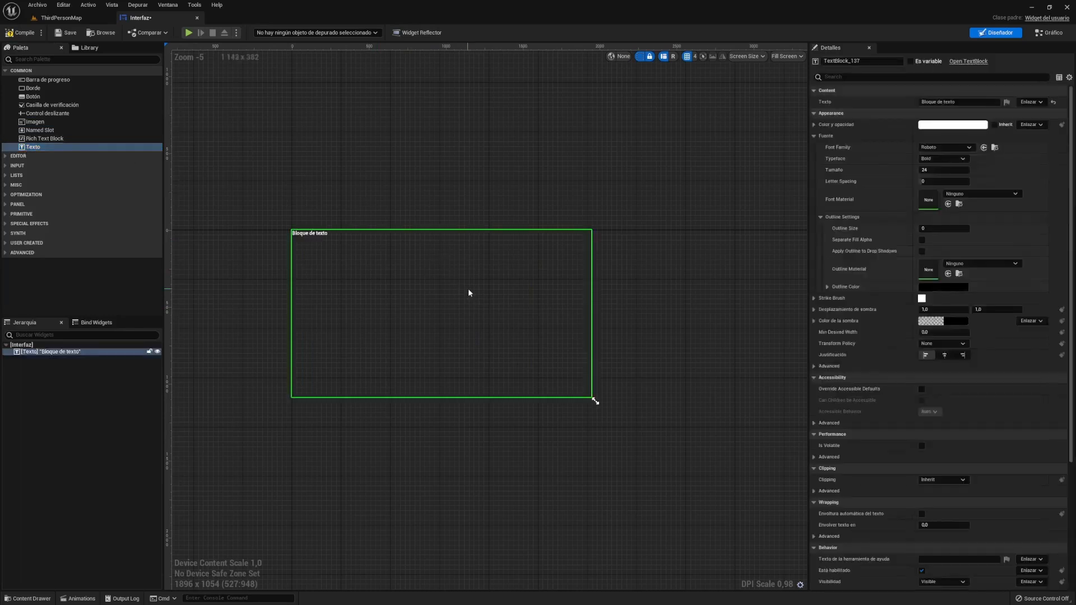
{"action": "left_click", "coordinate": [292, 241]}
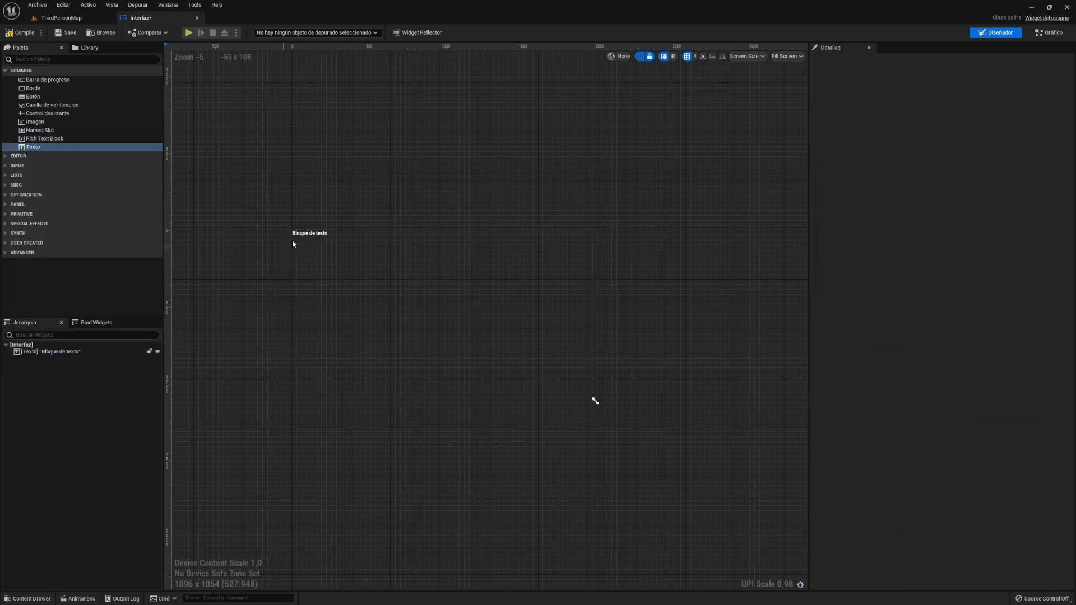
{"action": "left_click", "coordinate": [297, 233]}
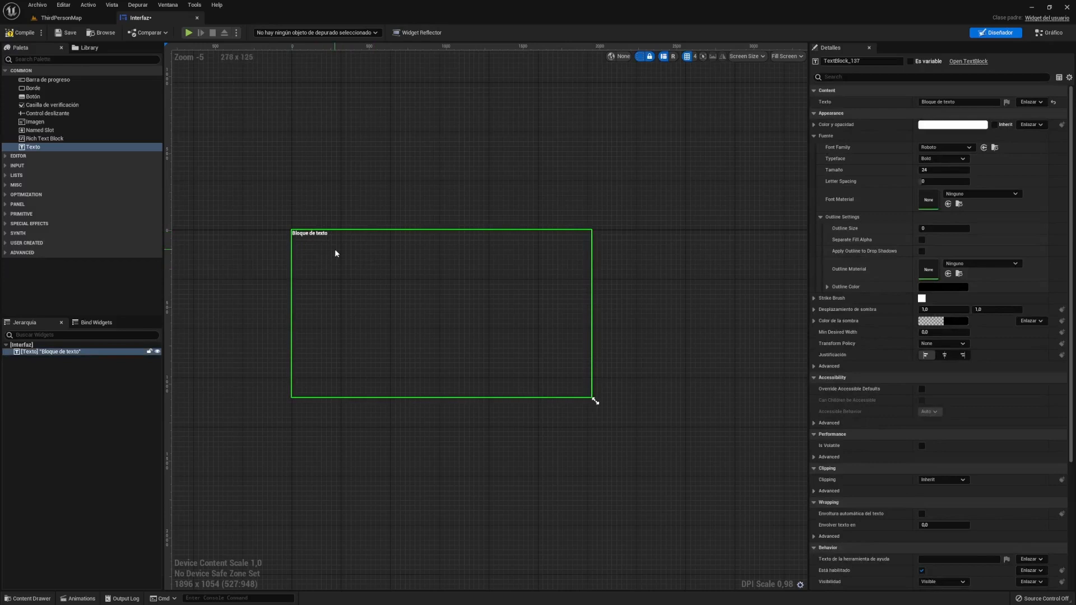
{"action": "key", "text": "Delete"}
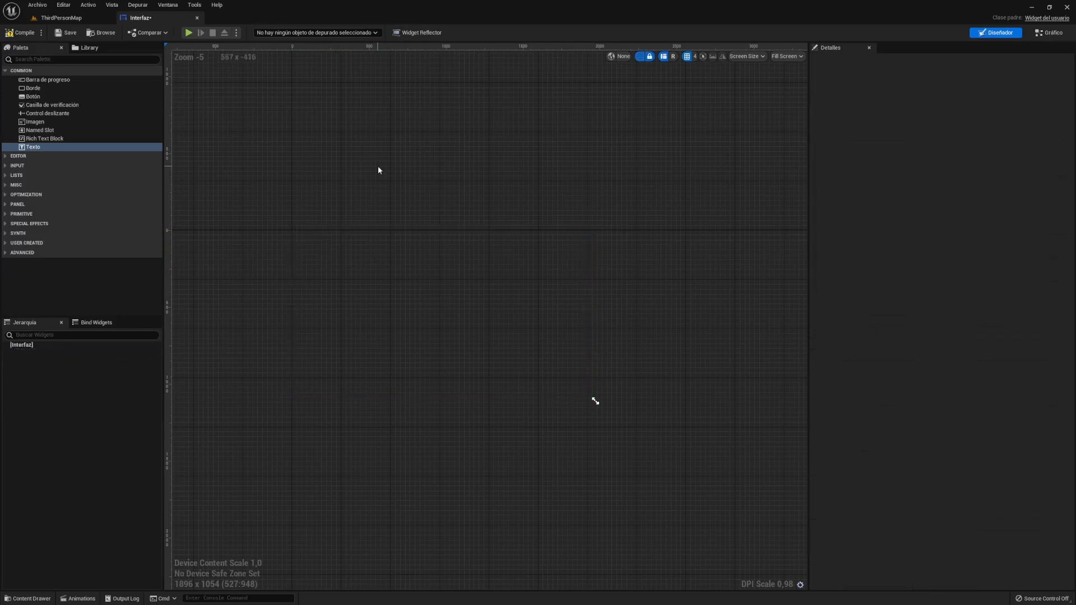
- Find the canvas panel (Panel de lienzo) in the widget palette and add it to the Interfaz root
{"action": "left_click", "coordinate": [45, 59]}
{"action": "type", "text": "pane"}
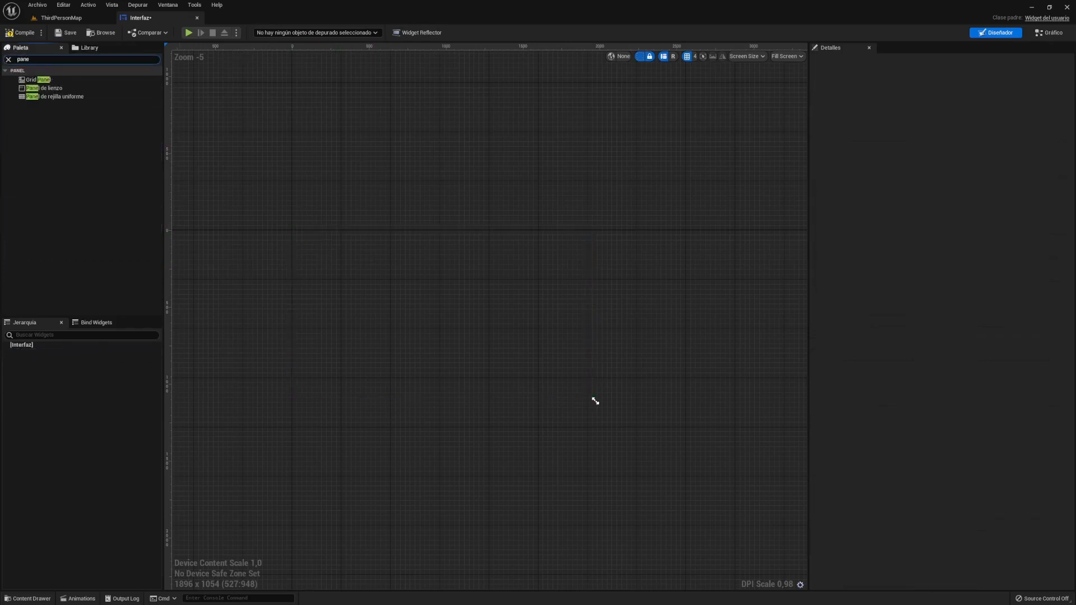
{"action": "type", "text": "l de li"}
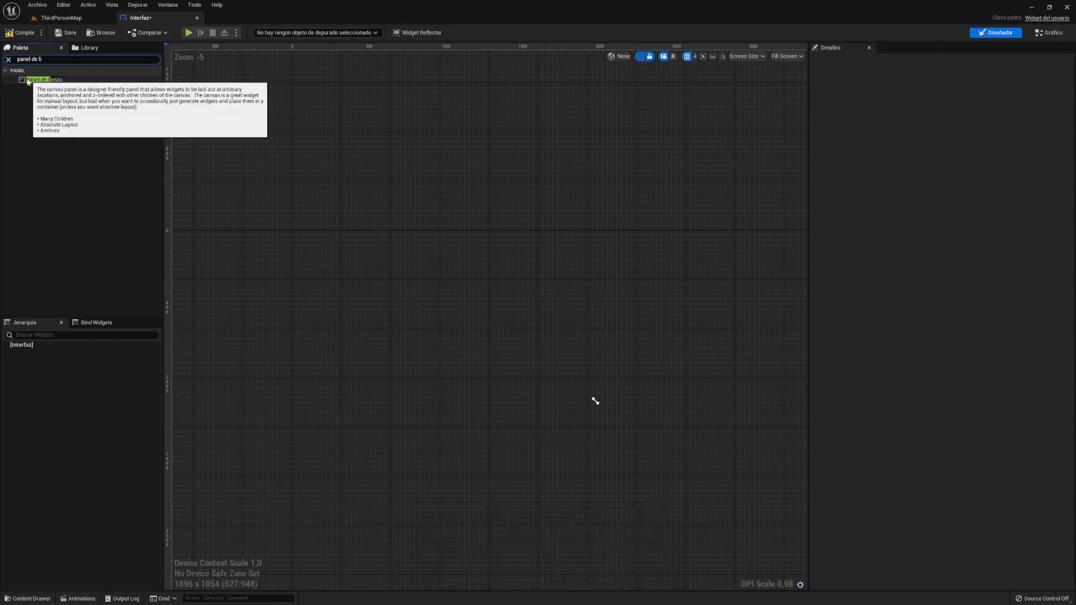
{"action": "left_click_drag", "start_coordinate": [27, 81], "coordinate": [469, 275]}
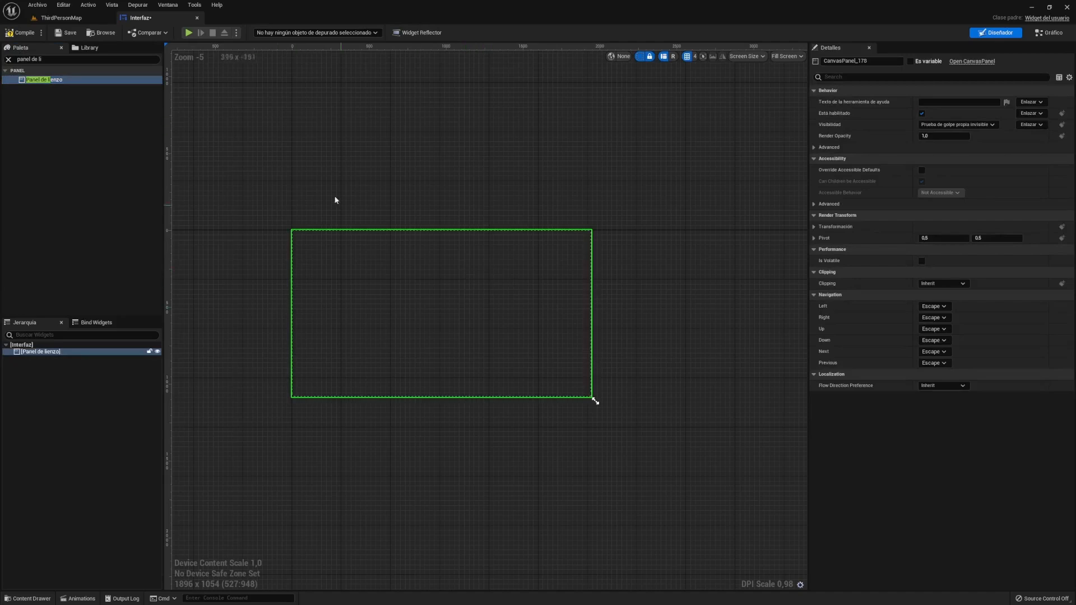
{"action": "left_click", "coordinate": [260, 209]}
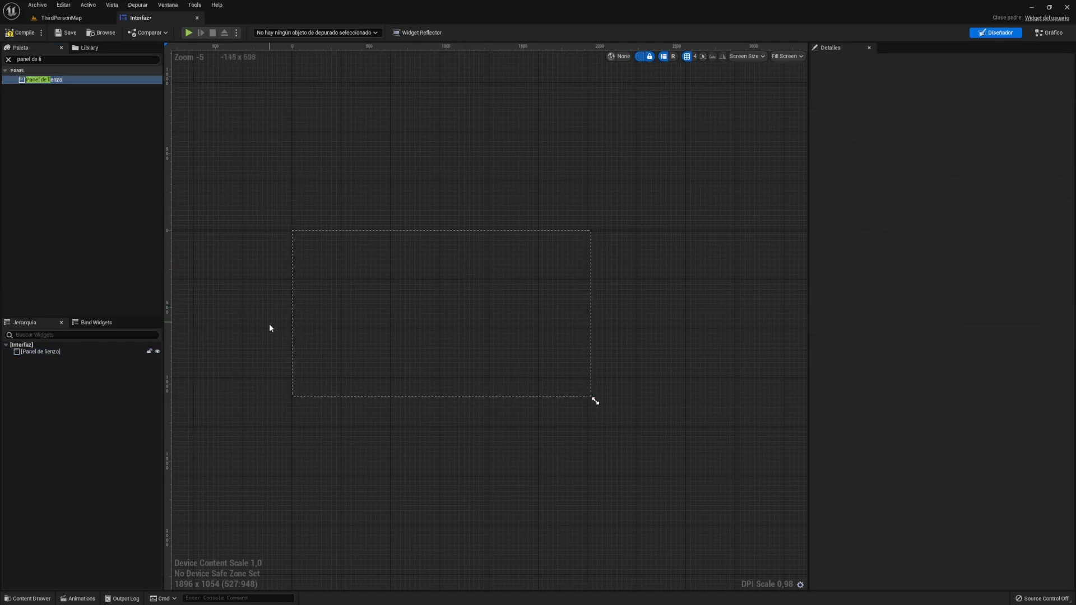
{"action": "scroll", "coordinate": [269, 333], "scroll_direction": "up", "scroll_amount": 1}
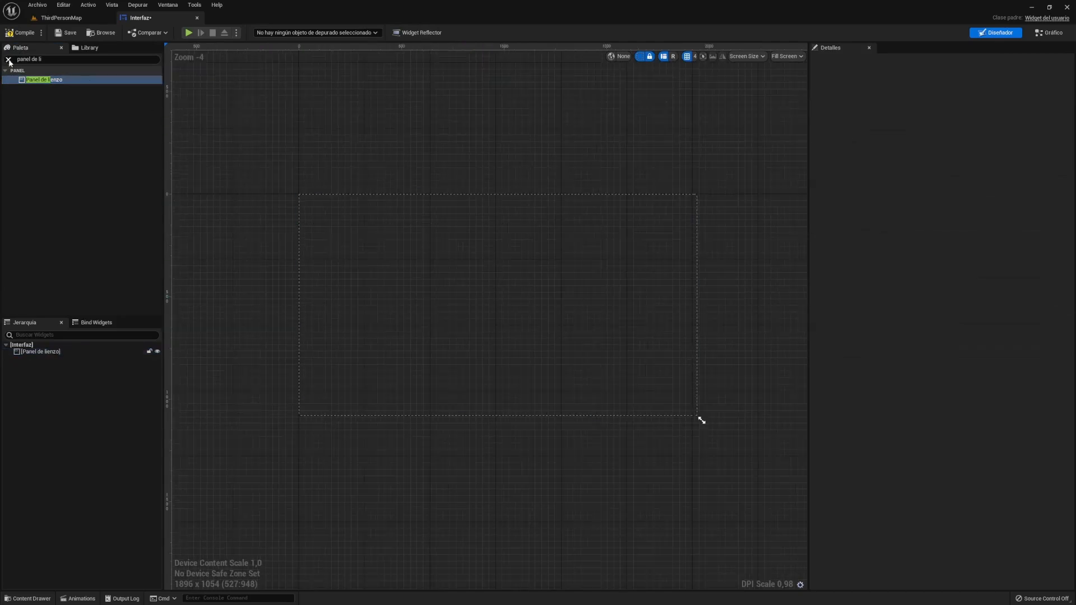
- Clear the palette search and add a Text widget to the canvas panel, positioned at about X 84, Y 120
{"action": "left_click", "coordinate": [8, 60]}
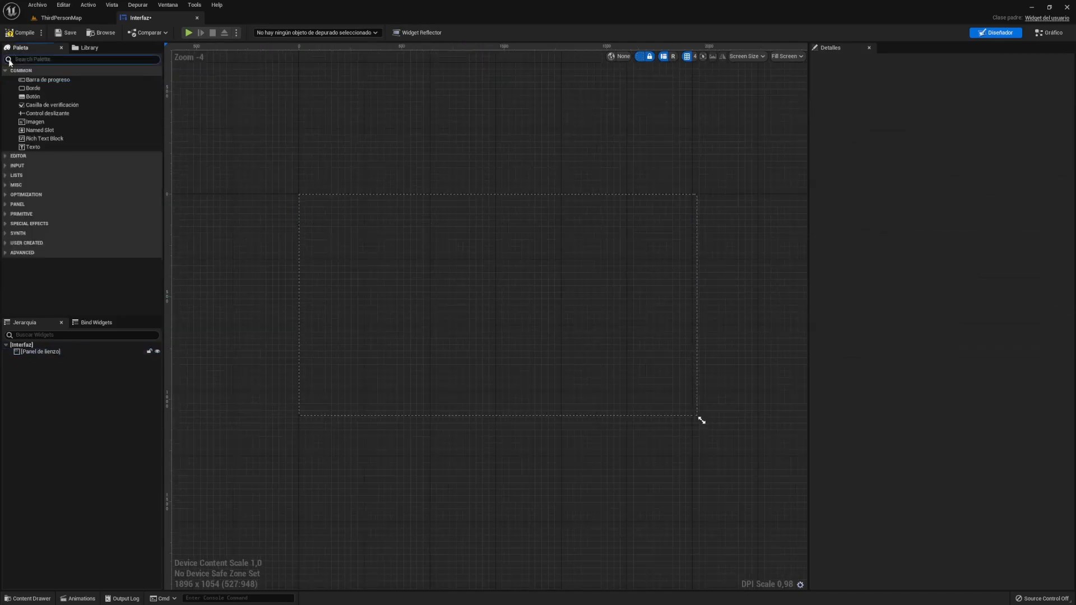
{"action": "left_click", "coordinate": [50, 149]}
{"action": "left_click_drag", "start_coordinate": [46, 152], "coordinate": [383, 246]}
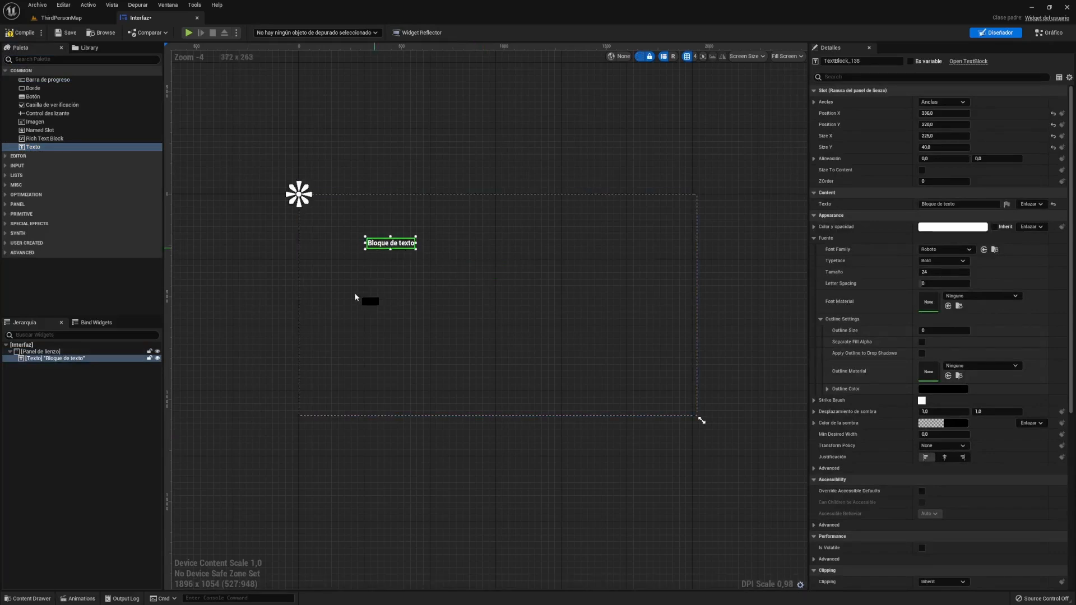
{"action": "left_click_drag", "start_coordinate": [355, 297], "coordinate": [334, 227]}
{"action": "left_click", "coordinate": [385, 157]}
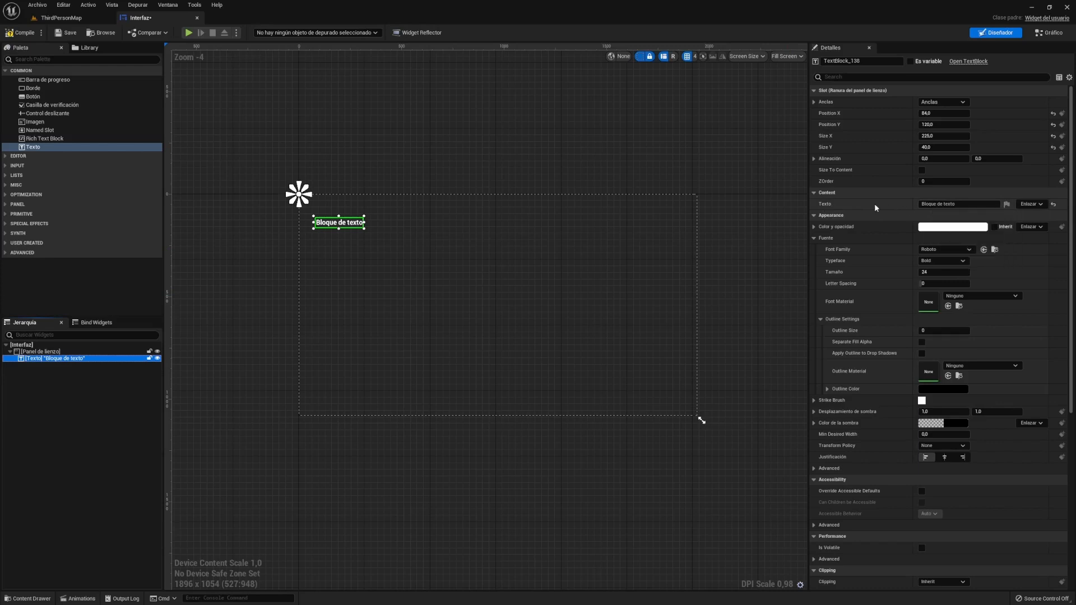
- Change the text block's content to "¡Consigue los aros!"
{"action": "left_click_drag", "start_coordinate": [956, 204], "coordinate": [908, 204]}
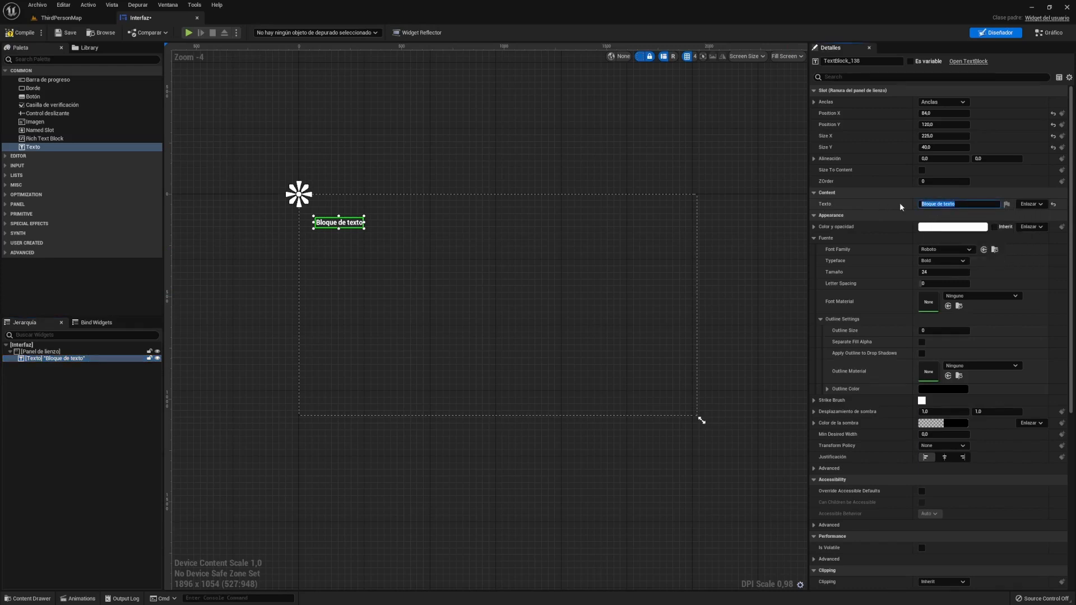
{"action": "key", "text": "BackSpace"}
{"action": "type", "text": "¡Consigue los aros!"}
{"action": "key", "text": "Return"}
{"action": "left_click", "coordinate": [759, 163]}
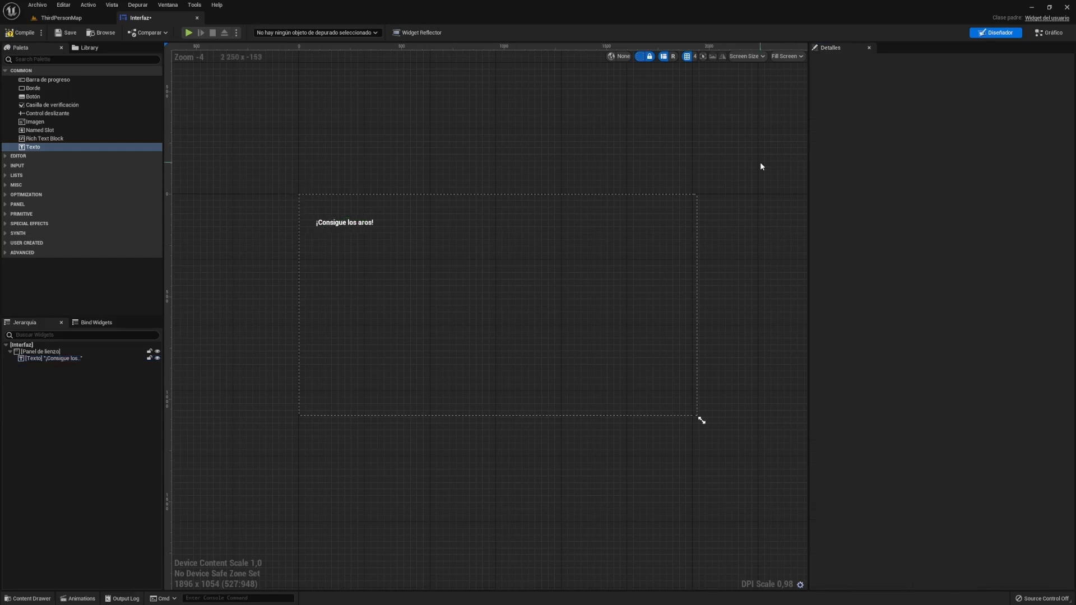
- Move the text block closer to the canvas's upper-left corner, to about X 60, Y 64
{"action": "left_click", "coordinate": [347, 224]}
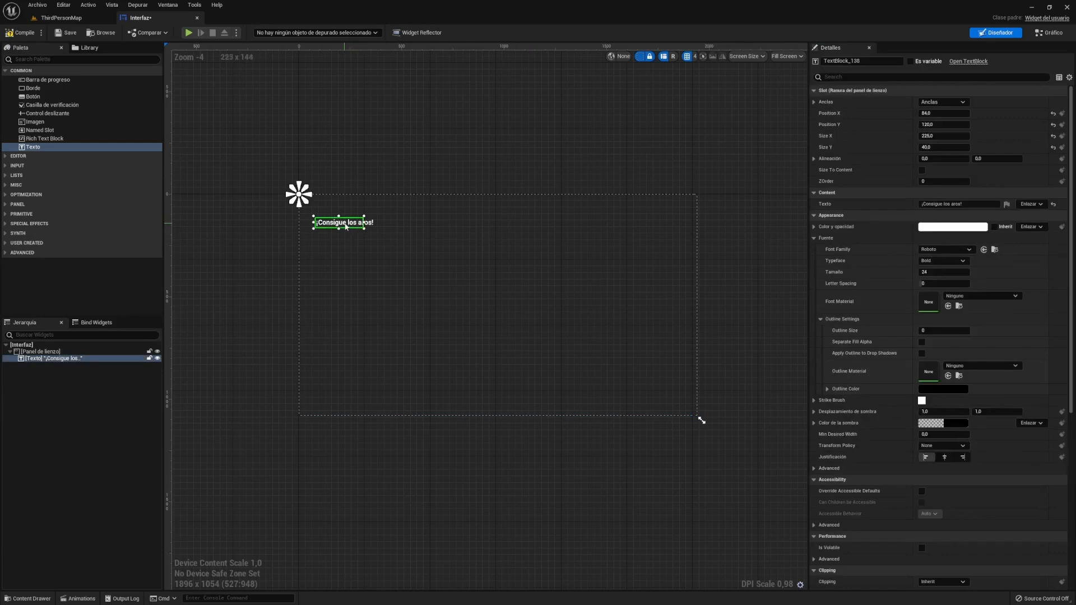
{"action": "mouse_move", "coordinate": [351, 224]}
{"action": "left_mouse_down"}
{"action": "mouse_move", "coordinate": [352, 391]}
{"action": "mouse_move", "coordinate": [345, 223]}
{"action": "mouse_move", "coordinate": [334, 214]}
{"action": "left_mouse_up"}
{"action": "left_click", "coordinate": [392, 173]}
{"action": "left_click", "coordinate": [353, 391]}
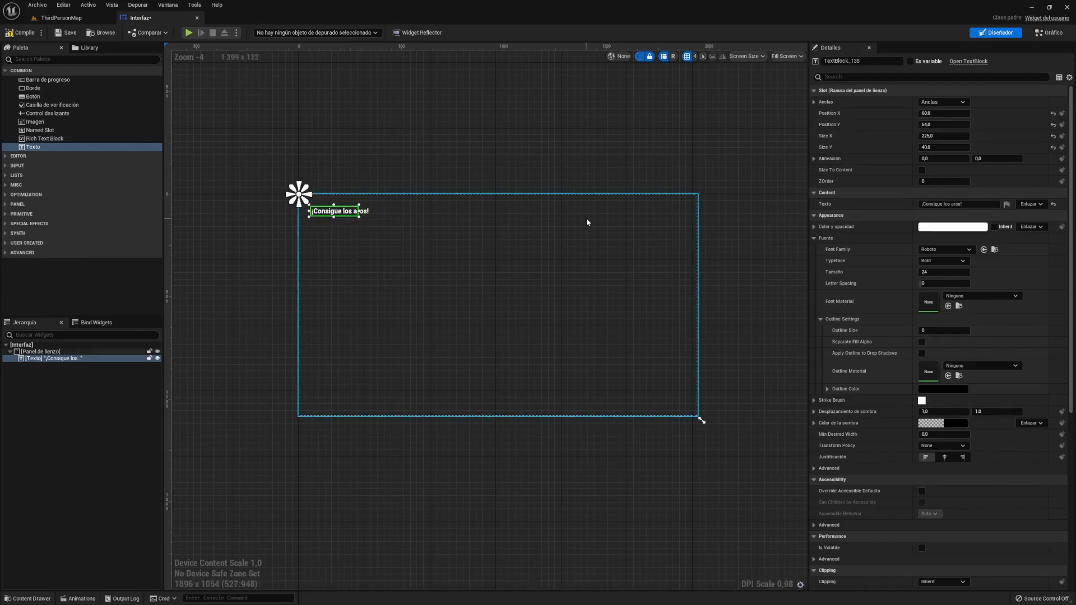
- Set the text's color to a saturated golden yellow with R 1,0, G about 0,716 and B 0,0
{"action": "left_click", "coordinate": [947, 229]}
{"action": "left_click", "coordinate": [840, 322]}
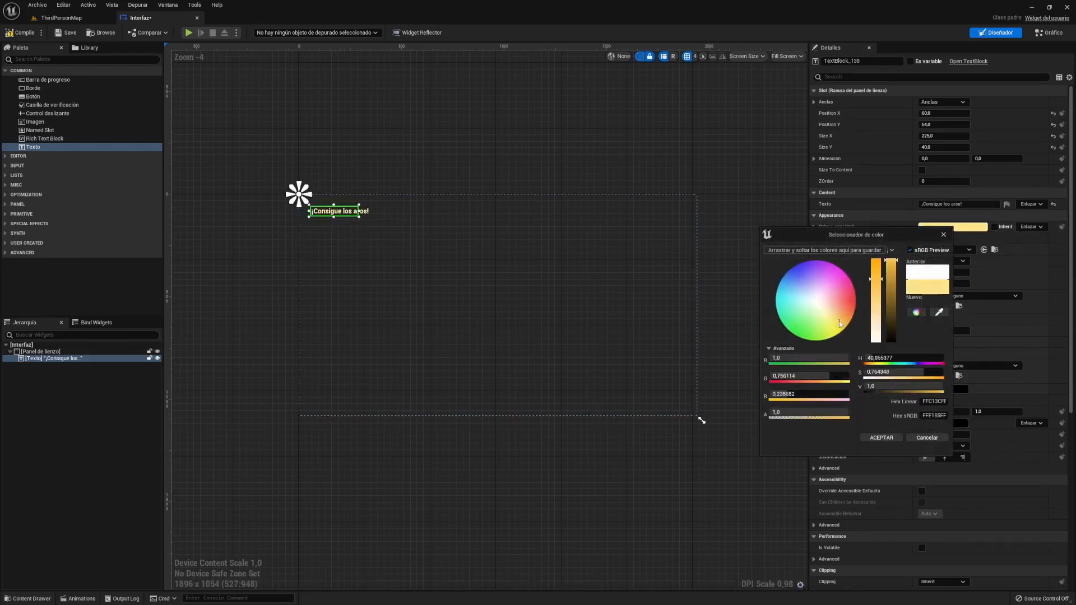
{"action": "left_click_drag", "start_coordinate": [839, 320], "coordinate": [845, 326]}
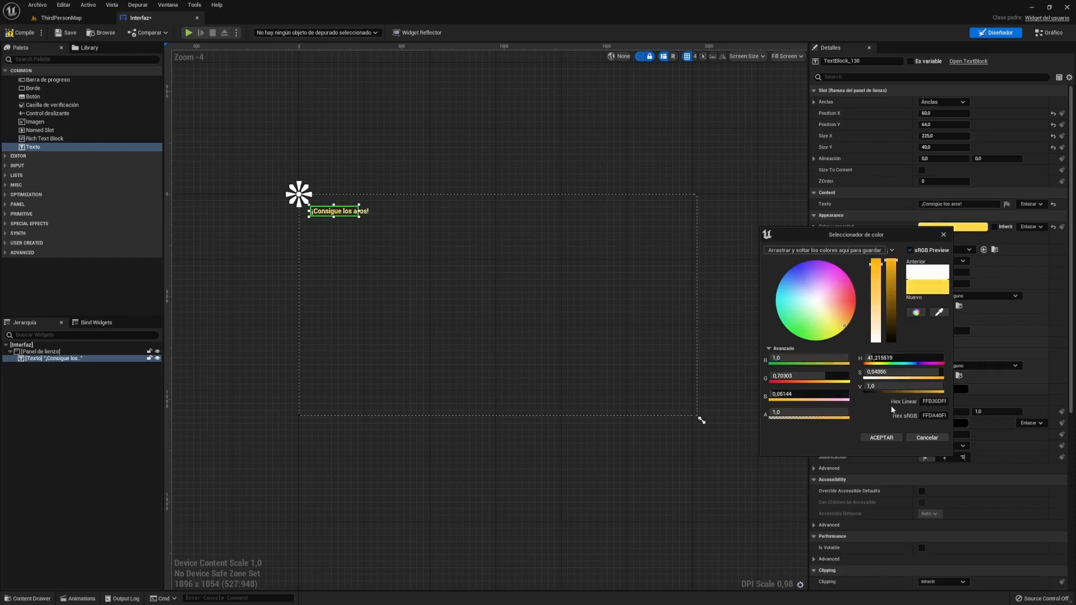
{"action": "mouse_move", "coordinate": [840, 295]}
{"action": "left_mouse_down"}
{"action": "mouse_move", "coordinate": [793, 267]}
{"action": "mouse_move", "coordinate": [762, 295]}
{"action": "mouse_move", "coordinate": [851, 336]}
{"action": "left_mouse_up"}
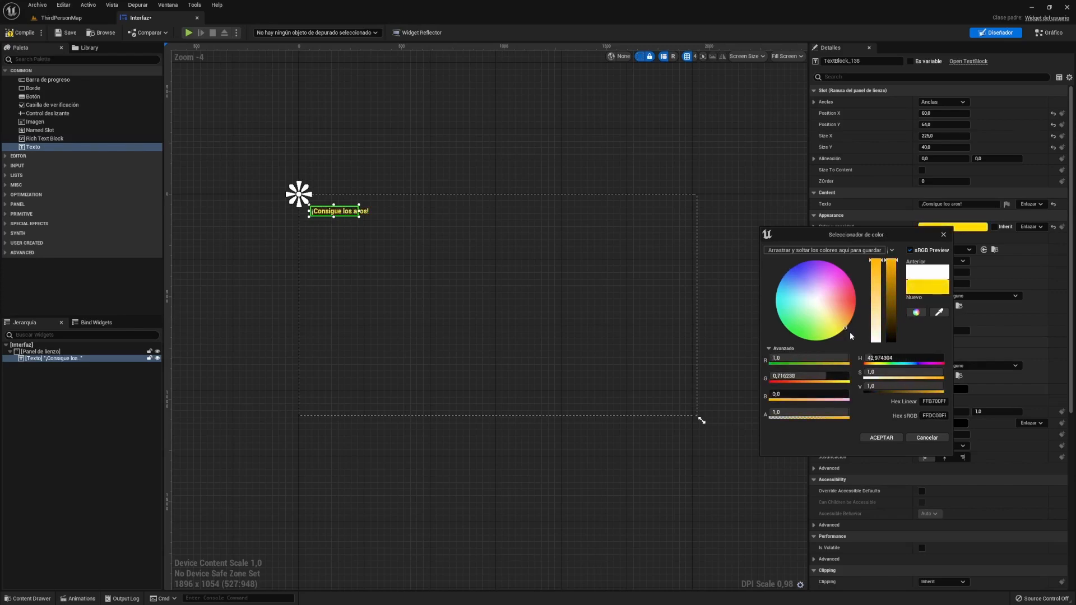
{"action": "left_click", "coordinate": [881, 438]}
- Try the DroidSansMono font on the text, and return it to Roboto with the Bold typeface
{"action": "scroll", "coordinate": [339, 211], "scroll_direction": "up", "scroll_amount": 8}
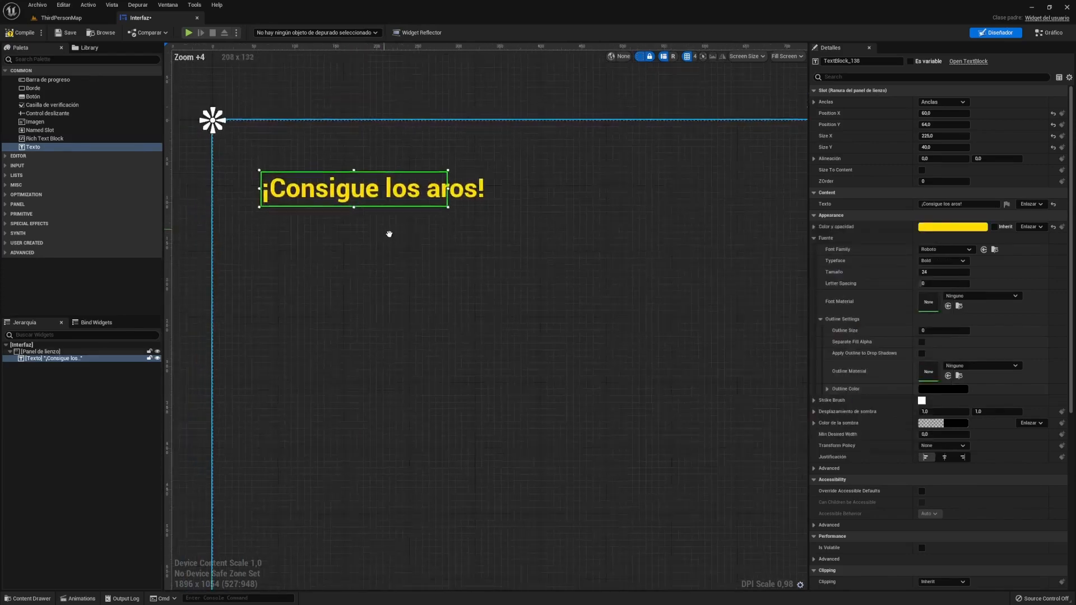
{"action": "scroll", "coordinate": [452, 333], "scroll_direction": "up", "scroll_amount": 3}
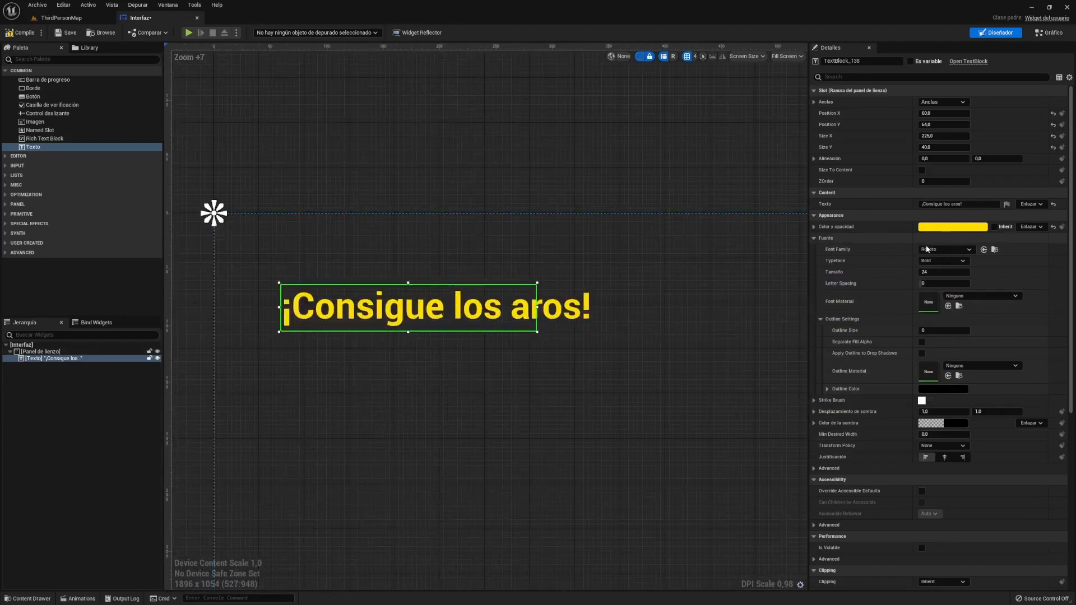
{"action": "left_click", "coordinate": [939, 249]}
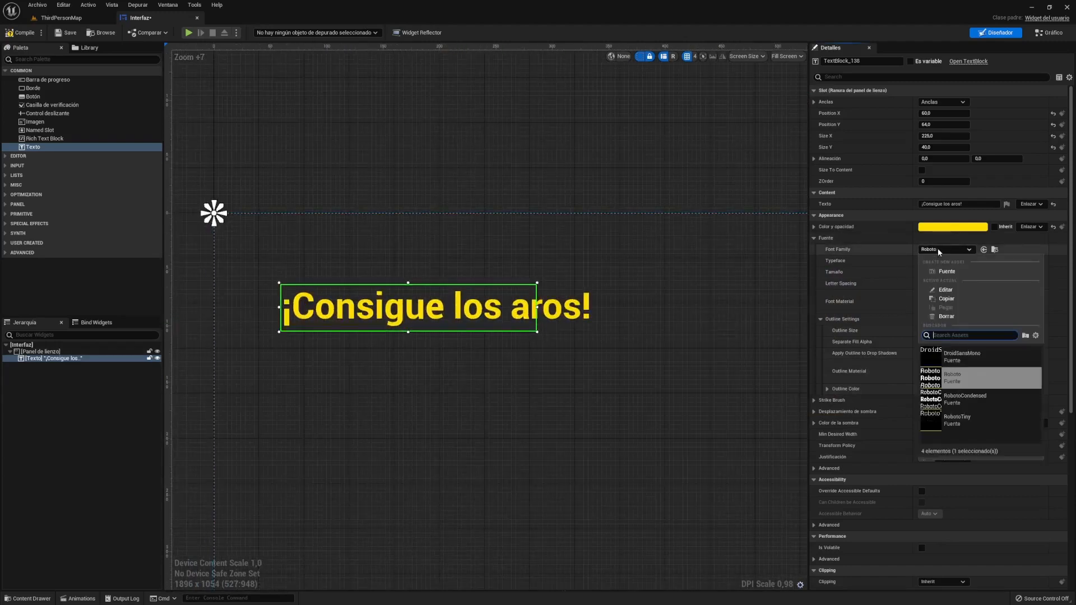
{"action": "left_click", "coordinate": [964, 356]}
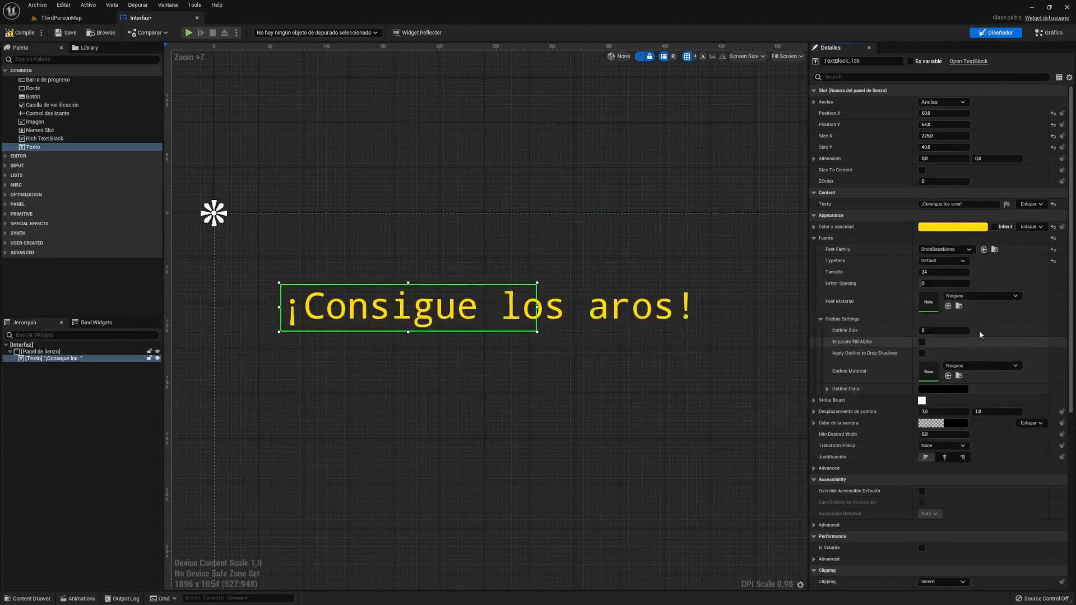
{"action": "left_click", "coordinate": [961, 250]}
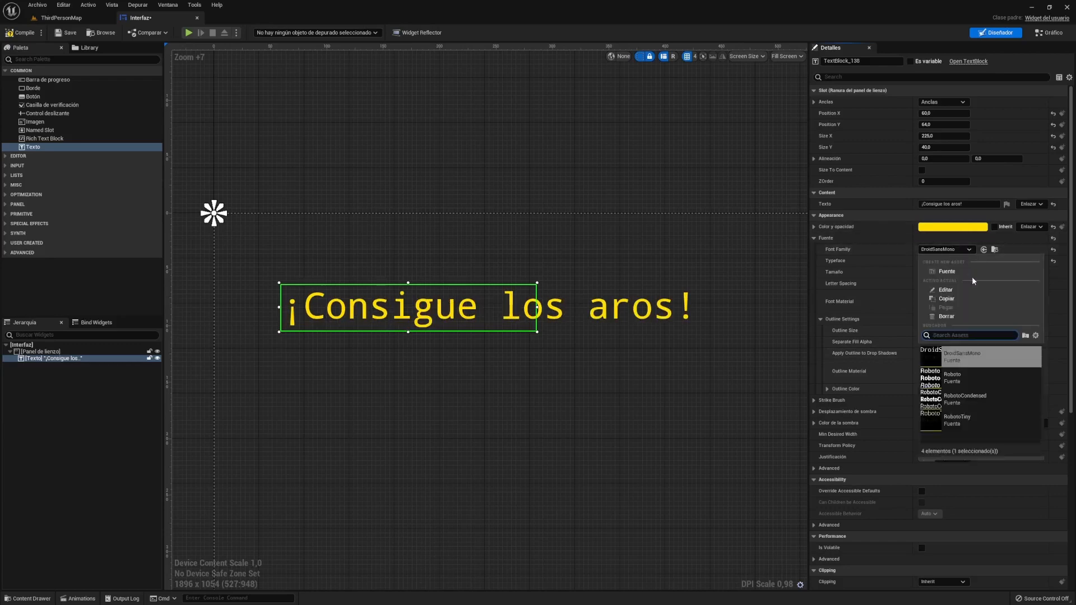
{"action": "left_click", "coordinate": [972, 379]}
{"action": "left_click", "coordinate": [952, 261]}
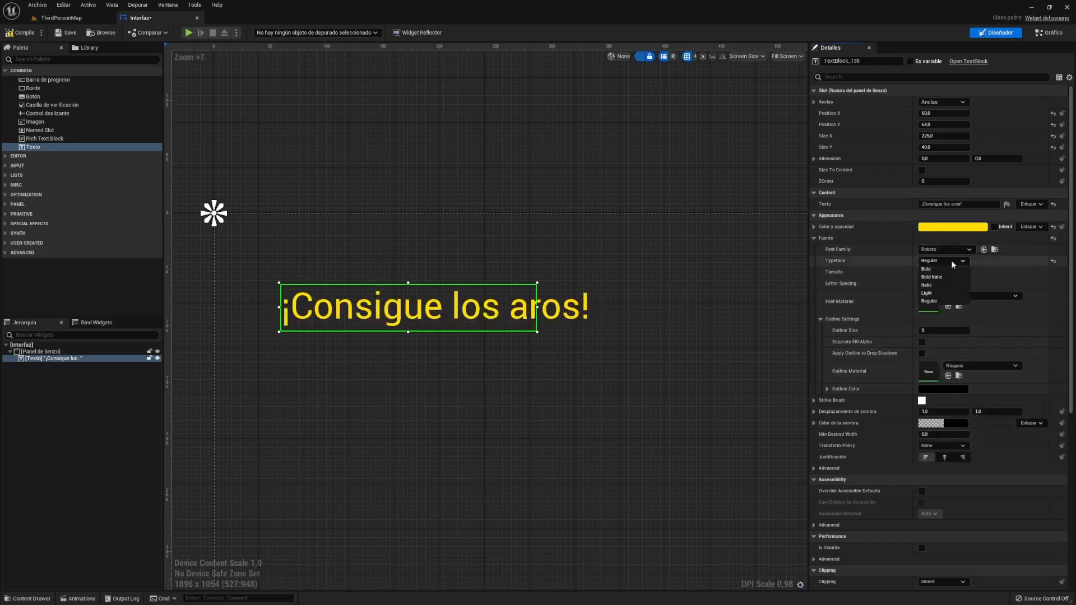
{"action": "left_click", "coordinate": [930, 269]}
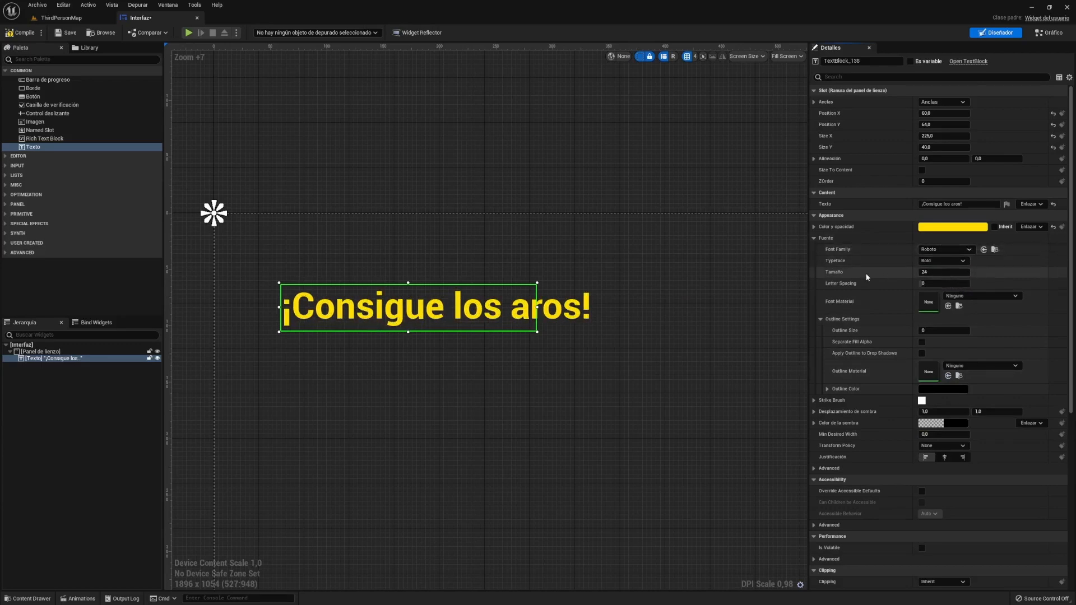
- Try a font size of about 65 on the text, and settle on a size of 30
{"action": "left_click_drag", "start_coordinate": [933, 273], "coordinate": [955, 273]}
{"action": "scroll", "coordinate": [705, 290], "scroll_direction": "down", "scroll_amount": 1}
{"action": "right_click_drag", "start_coordinate": [710, 282], "coordinate": [669, 266]}
{"action": "scroll", "coordinate": [669, 266], "scroll_direction": "down", "scroll_amount": 1}
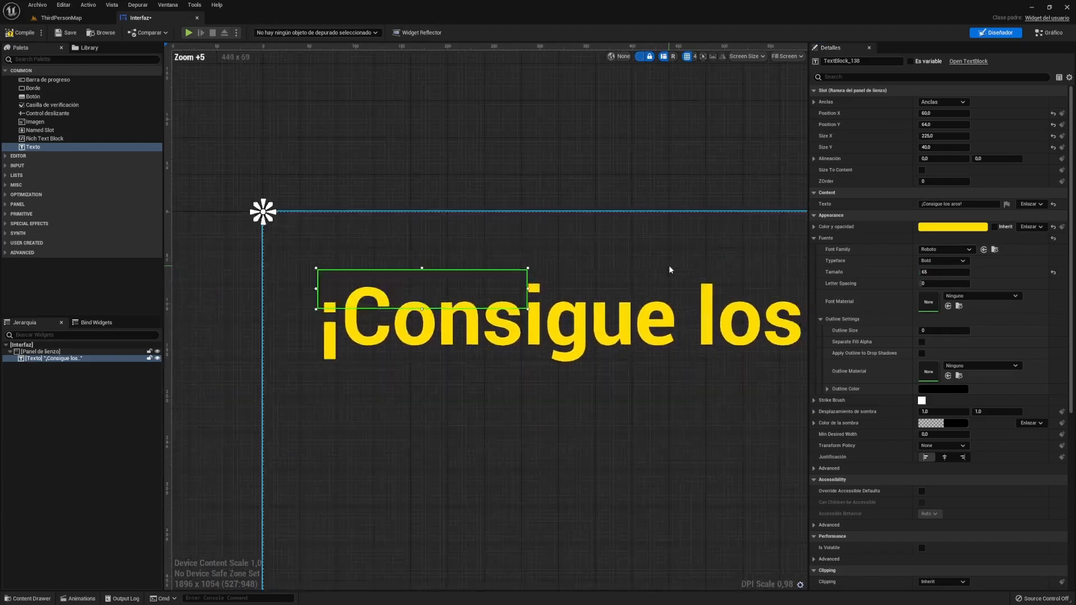
{"action": "scroll", "coordinate": [670, 269], "scroll_direction": "down", "scroll_amount": 2}
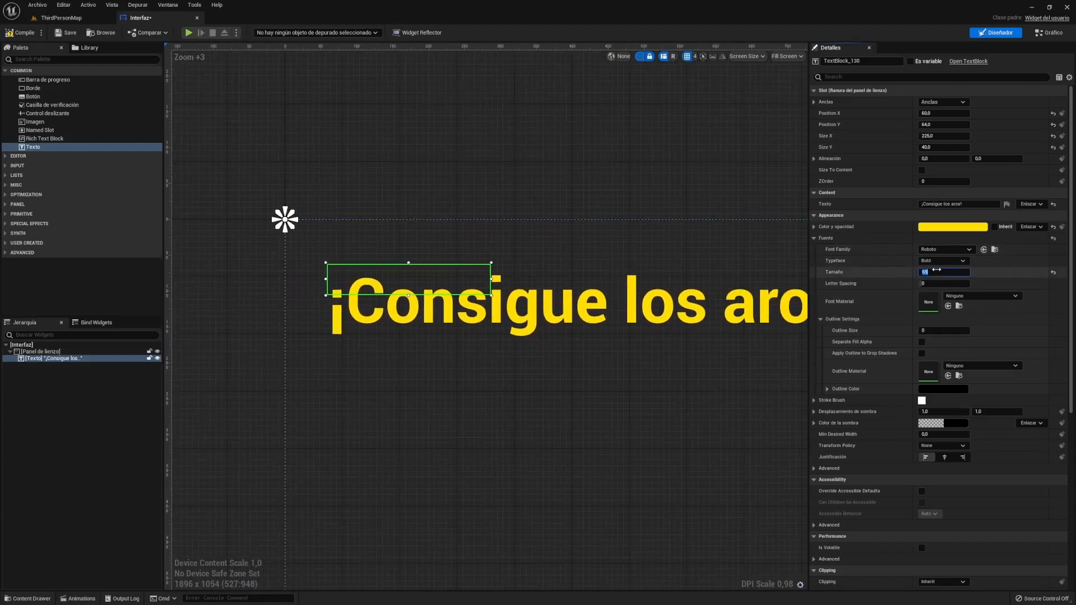
{"action": "type", "text": "30"}
{"action": "key", "text": "Return"}
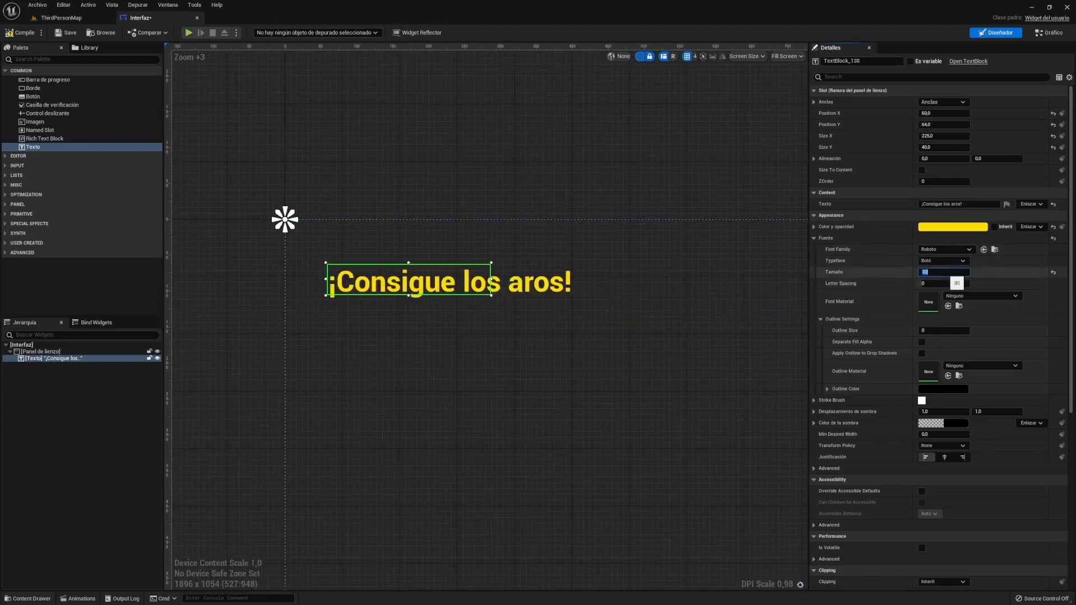
- Try outline sizes of 8 and 3 on the text, and set the outline size back to 0
{"action": "left_click", "coordinate": [840, 414]}
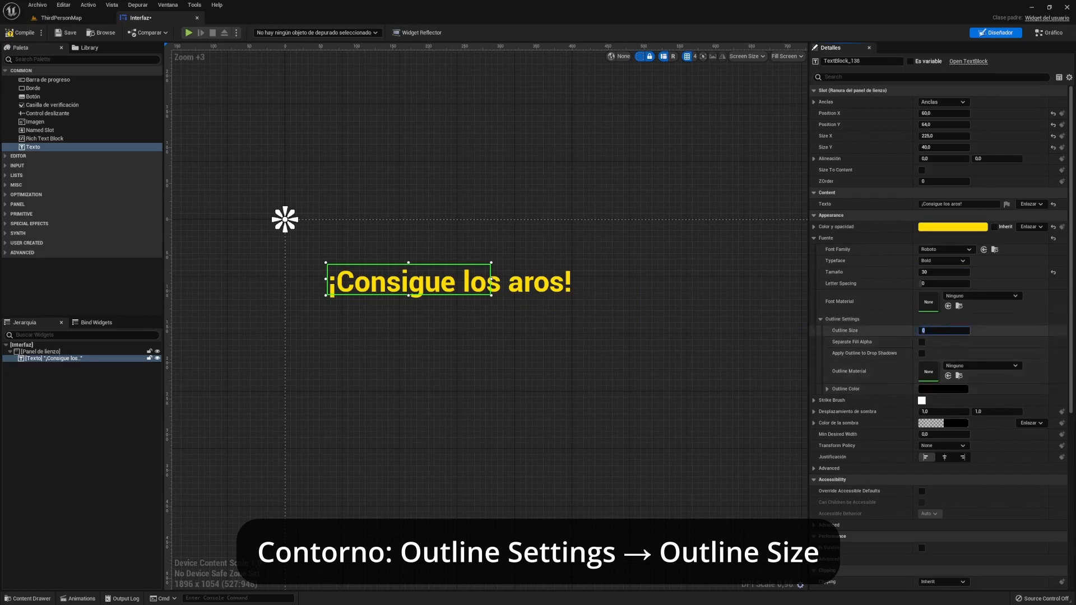
{"action": "type", "text": "8"}
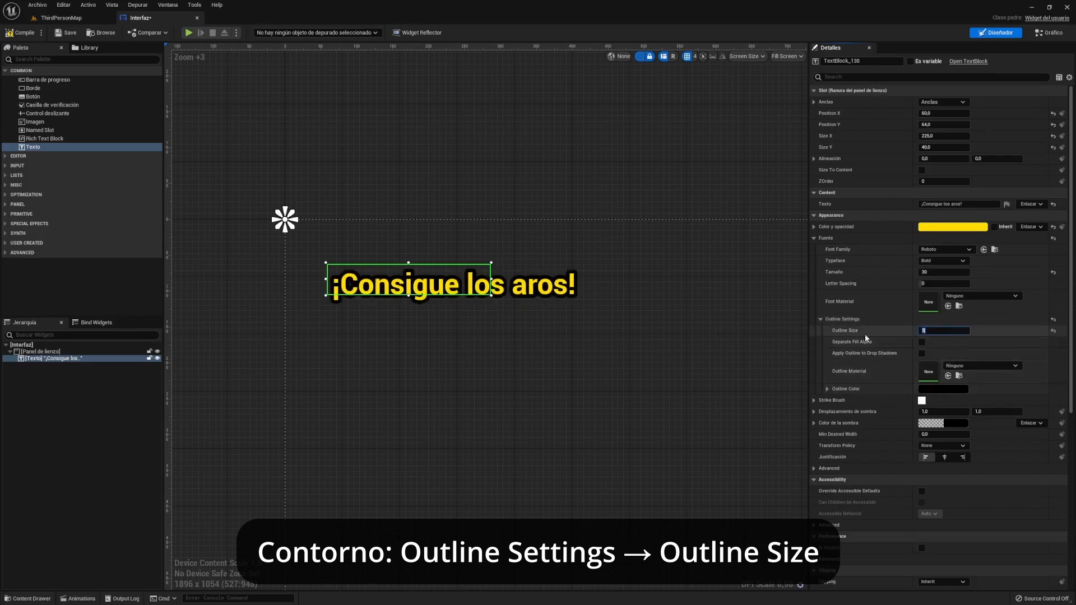
{"action": "scroll", "coordinate": [427, 279], "scroll_direction": "up", "scroll_amount": 3}
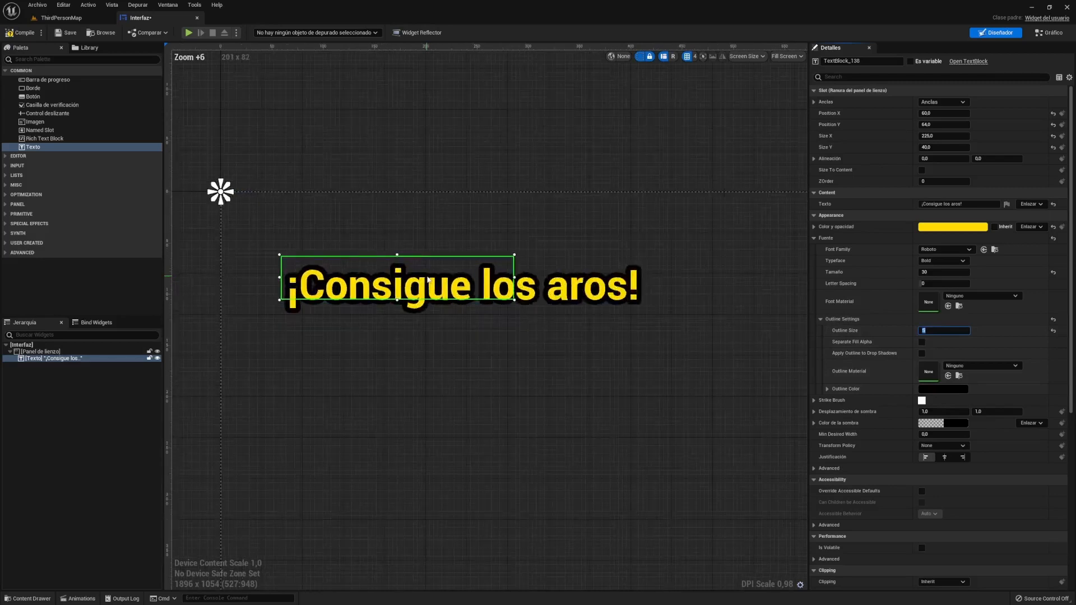
{"action": "key", "text": "Return"}
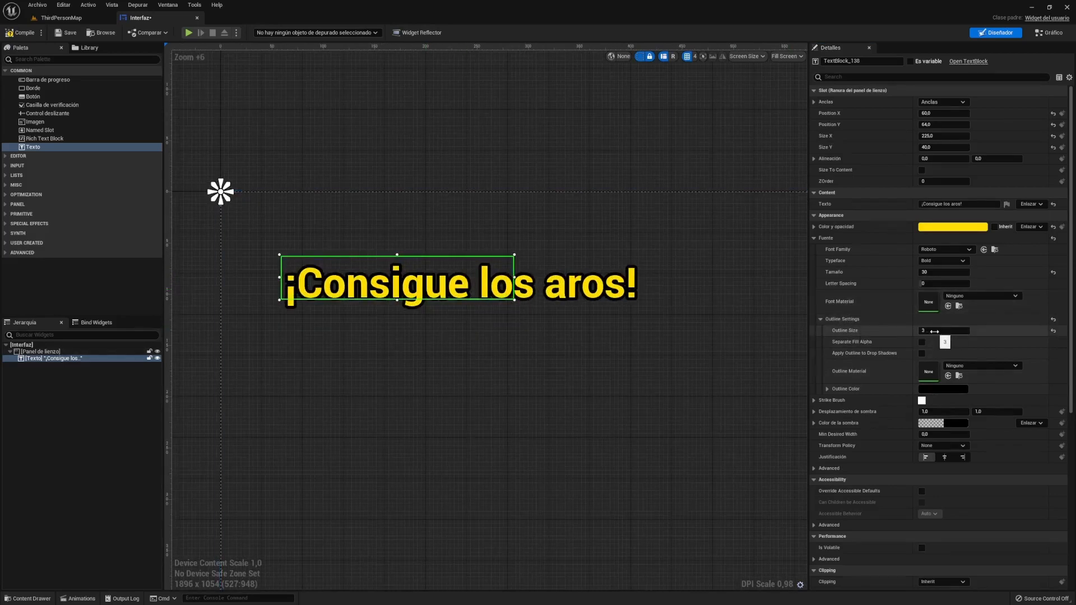
{"action": "type", "text": "0"}
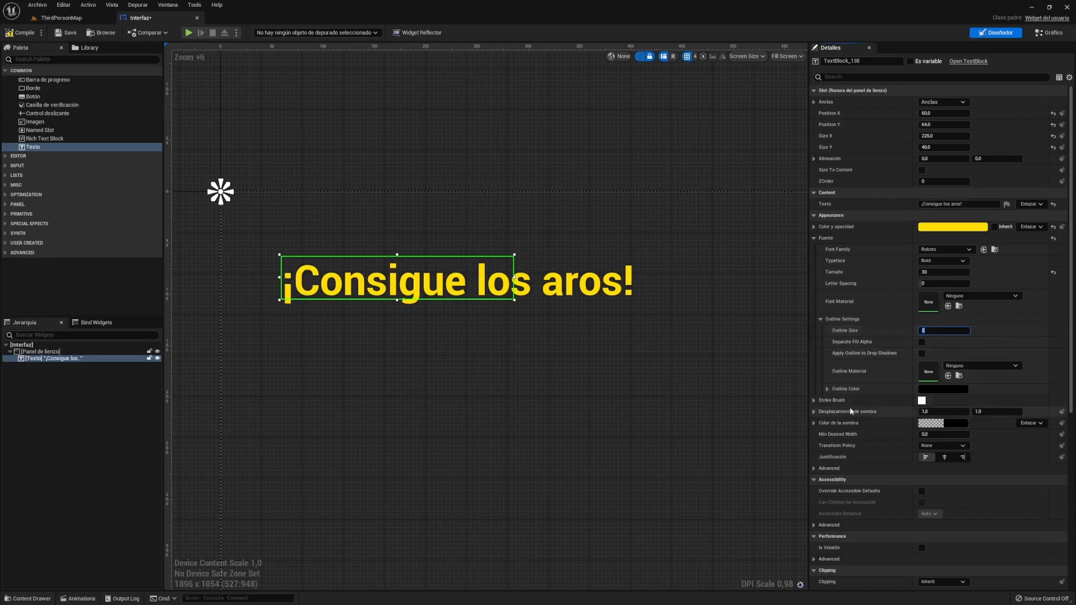
- Expand the text's shadow offset and shadow color settings, and set the shadow color's alpha to 1,0
{"action": "left_click", "coordinate": [826, 412]}
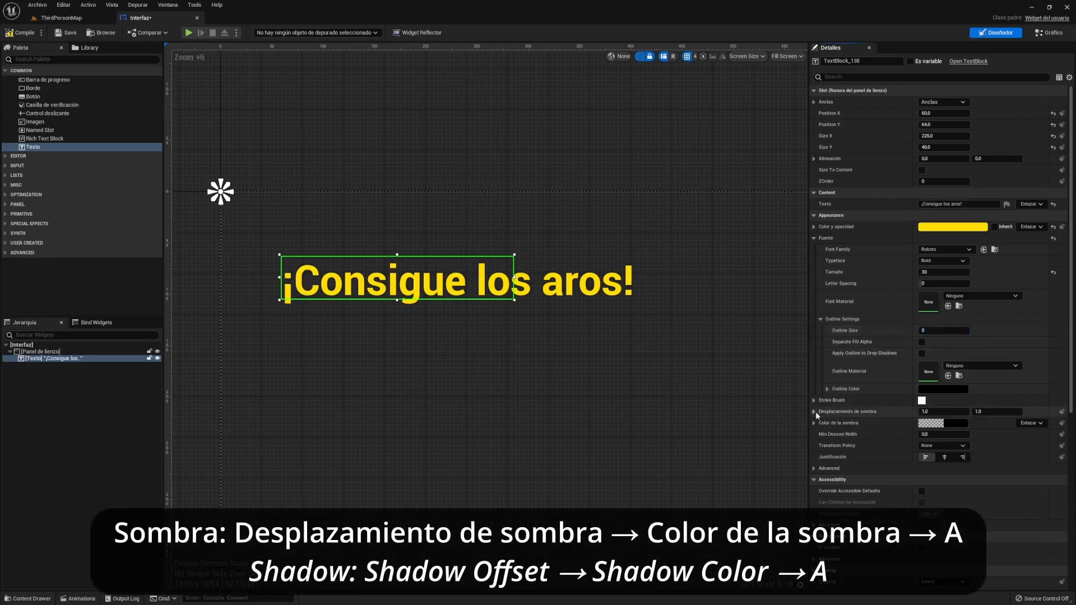
{"action": "left_click", "coordinate": [815, 411]}
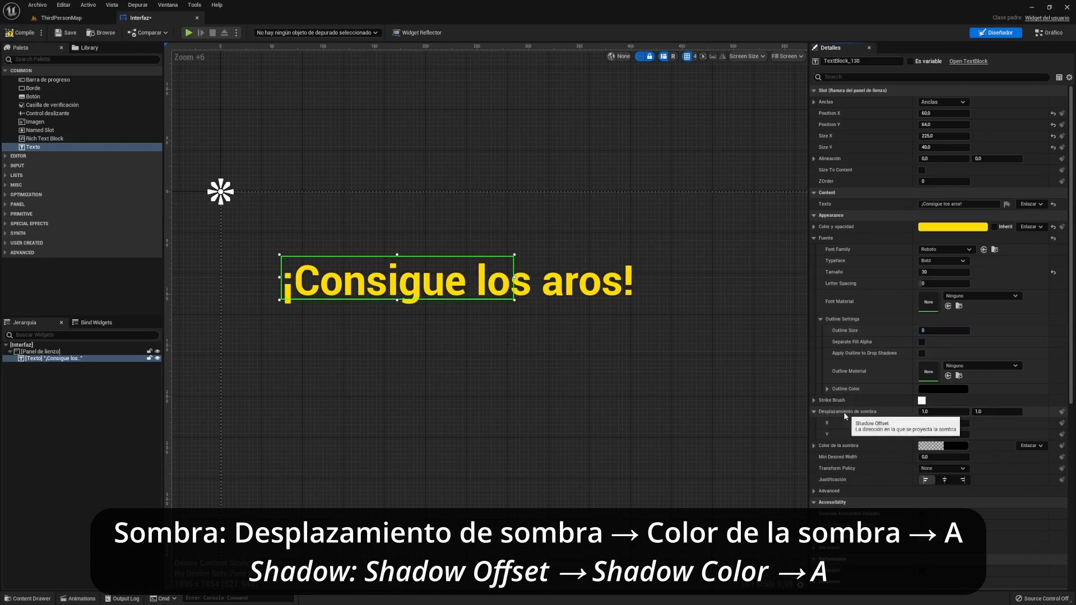
{"action": "left_click", "coordinate": [813, 446]}
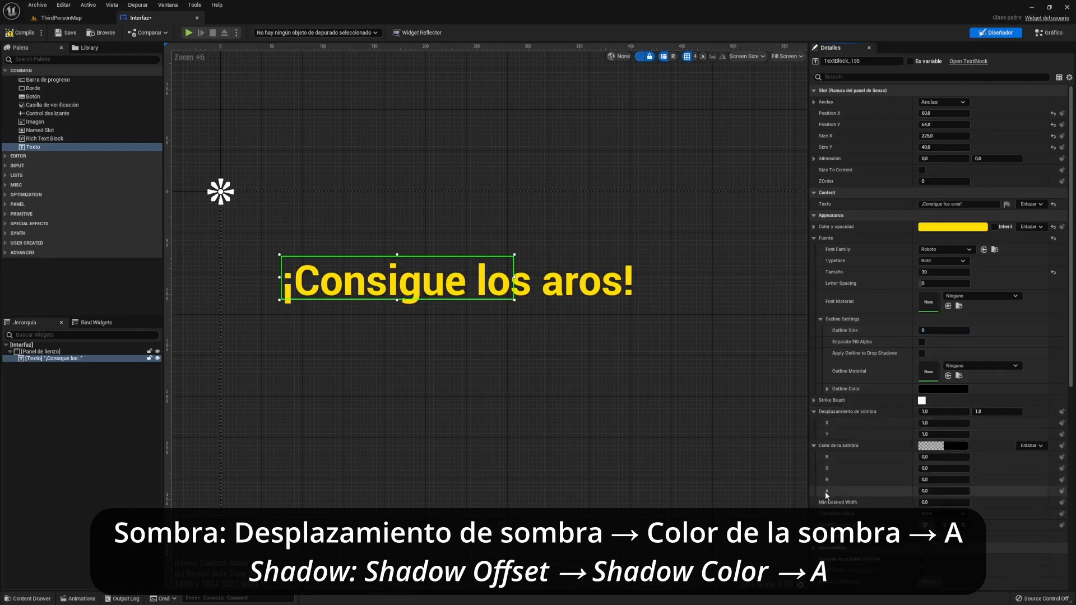
{"action": "left_click_drag", "start_coordinate": [921, 491], "coordinate": [952, 496]}
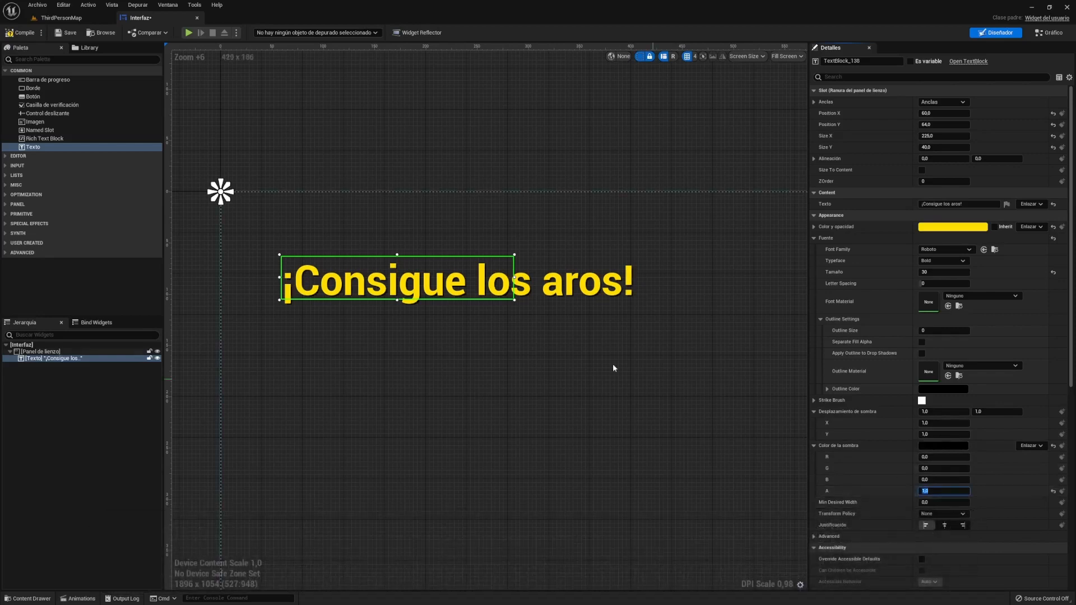
{"action": "scroll", "coordinate": [512, 313], "scroll_direction": "up", "scroll_amount": 8}
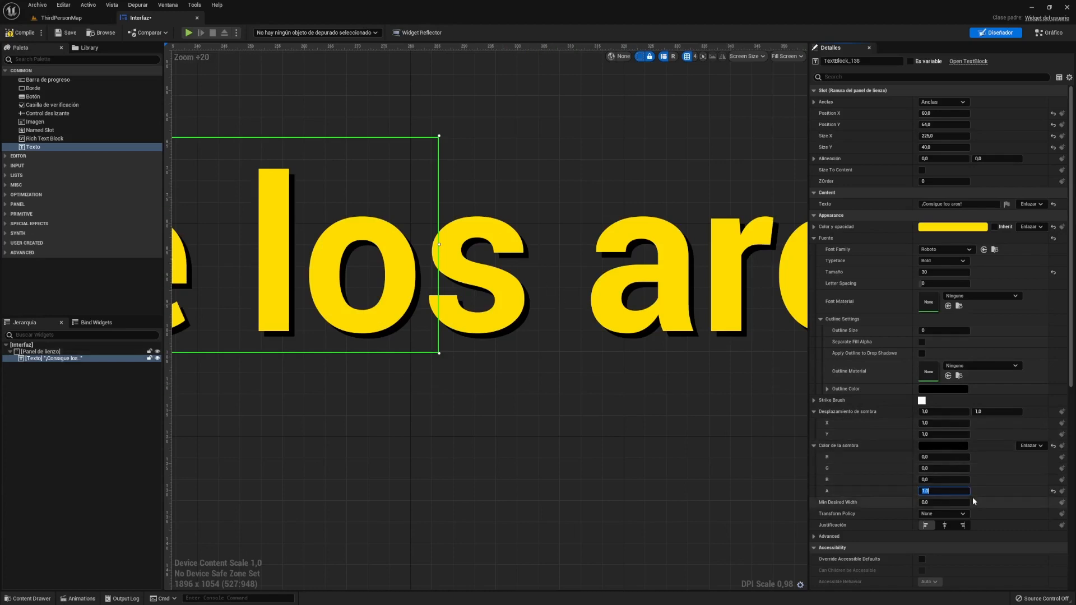
- Try shadow alpha values of 0,5 and 0, and set the alpha back to 1
{"action": "type", "text": "0,5"}
{"action": "key", "text": "Return"}
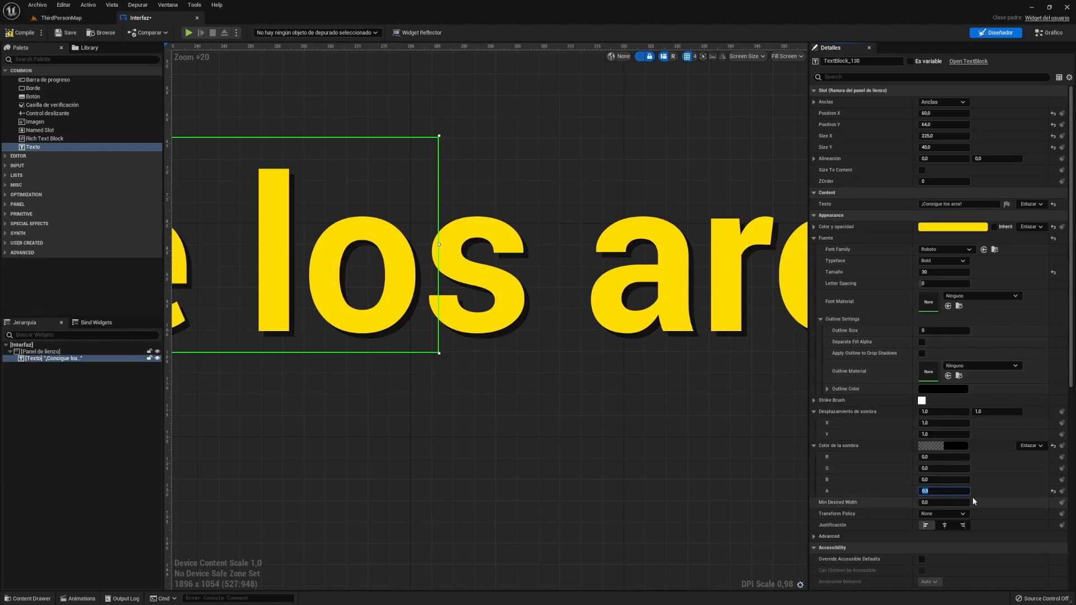
{"action": "type", "text": "0"}
{"action": "key", "text": "Return"}
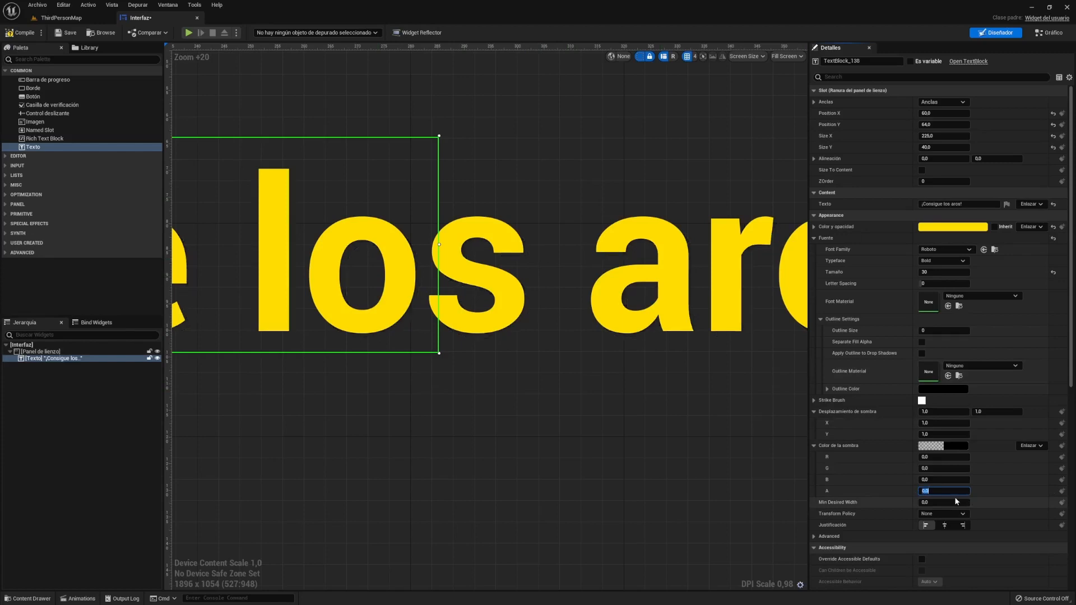
{"action": "type", "text": "1"}
{"action": "key", "text": "Return"}
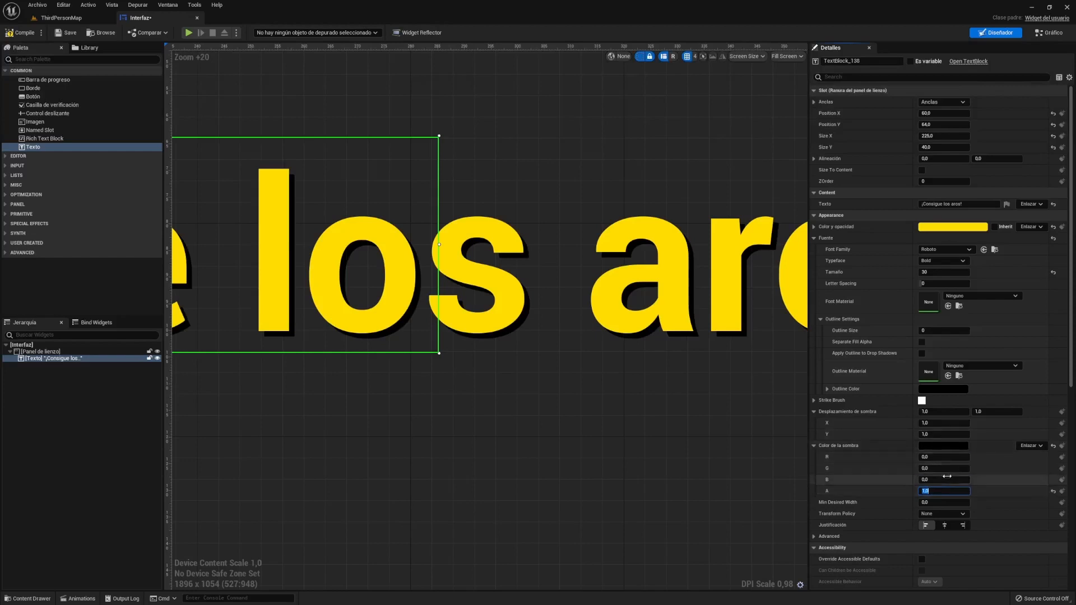
- Adjust the text's shadow offset to about X 1,15 and Y 1,61
{"action": "left_click_drag", "start_coordinate": [943, 423], "coordinate": [902, 424]}
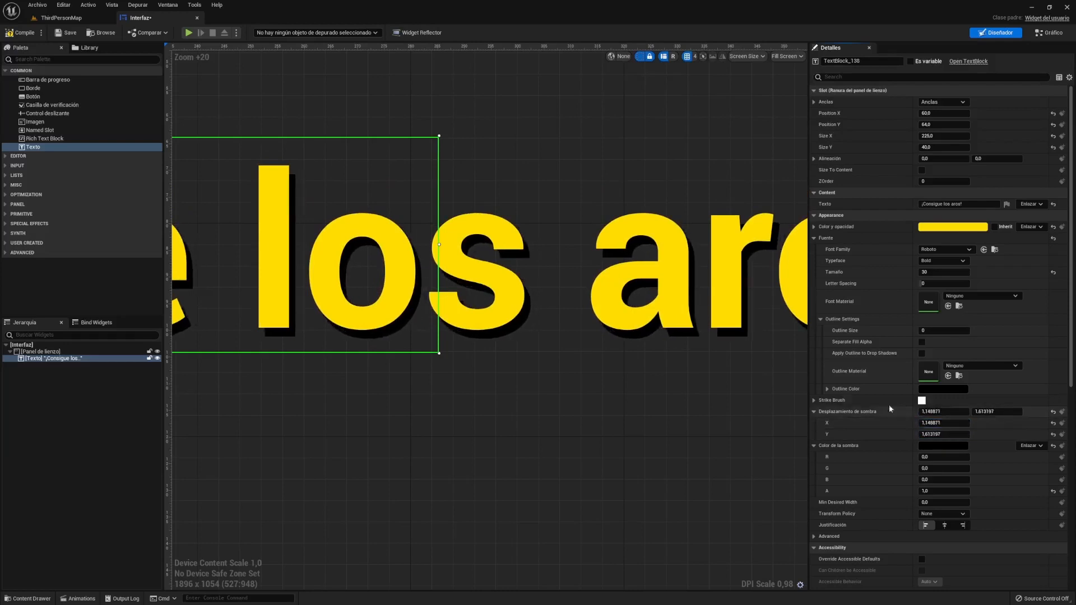
{"action": "left_click", "coordinate": [642, 387]}
{"action": "scroll", "coordinate": [447, 179], "scroll_direction": "down", "scroll_amount": 5}
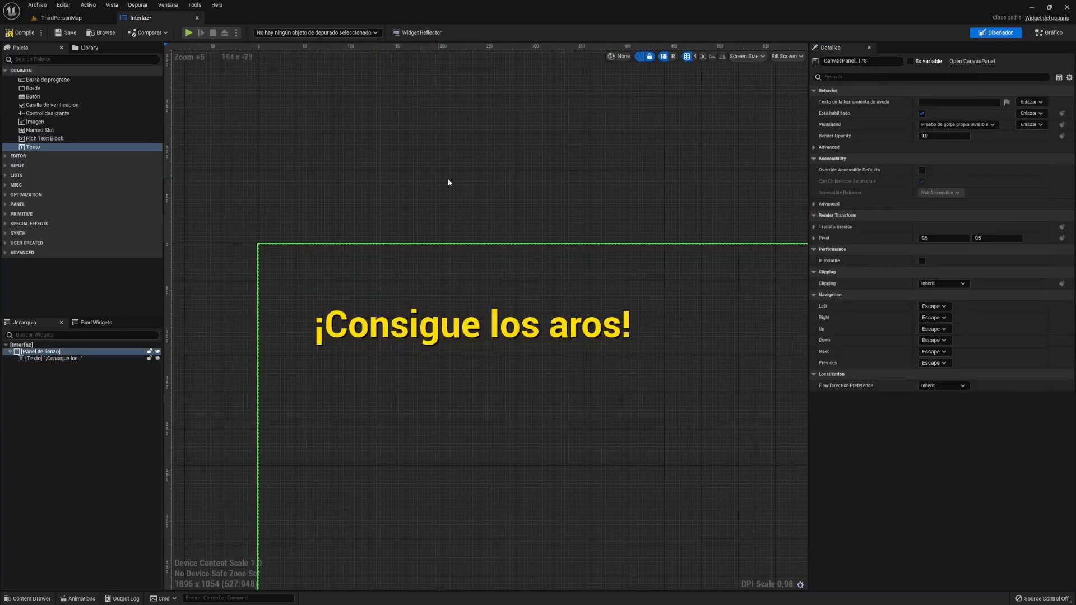
- Compile and save the Interfaz widget
{"action": "left_click", "coordinate": [17, 32]}
{"action": "left_click", "coordinate": [67, 34]}
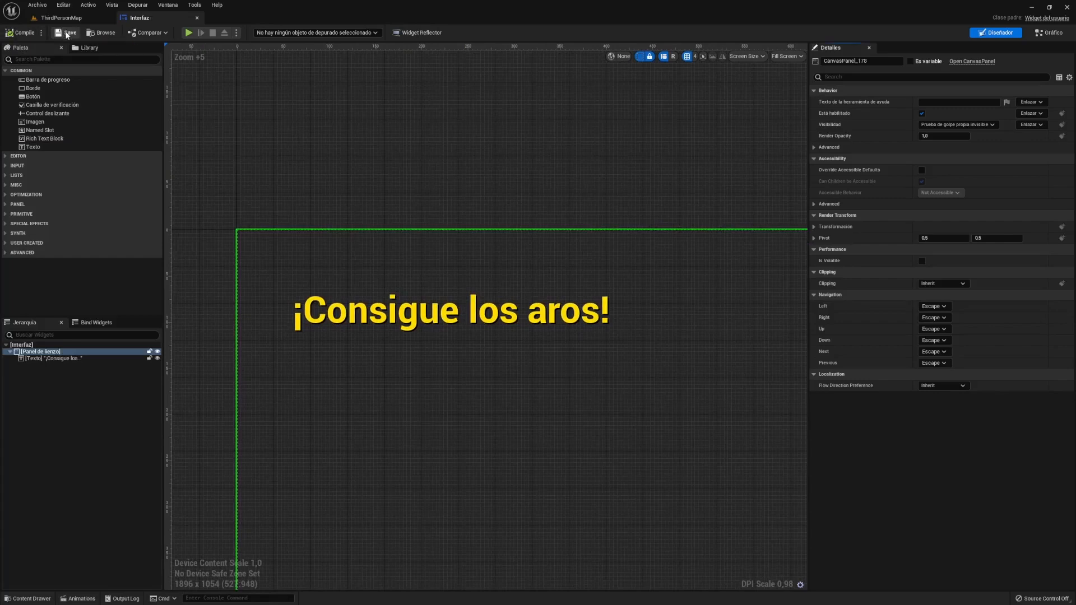
- Add an image below the text and try the android icon texture as its brush image
{"action": "left_click", "coordinate": [46, 122]}
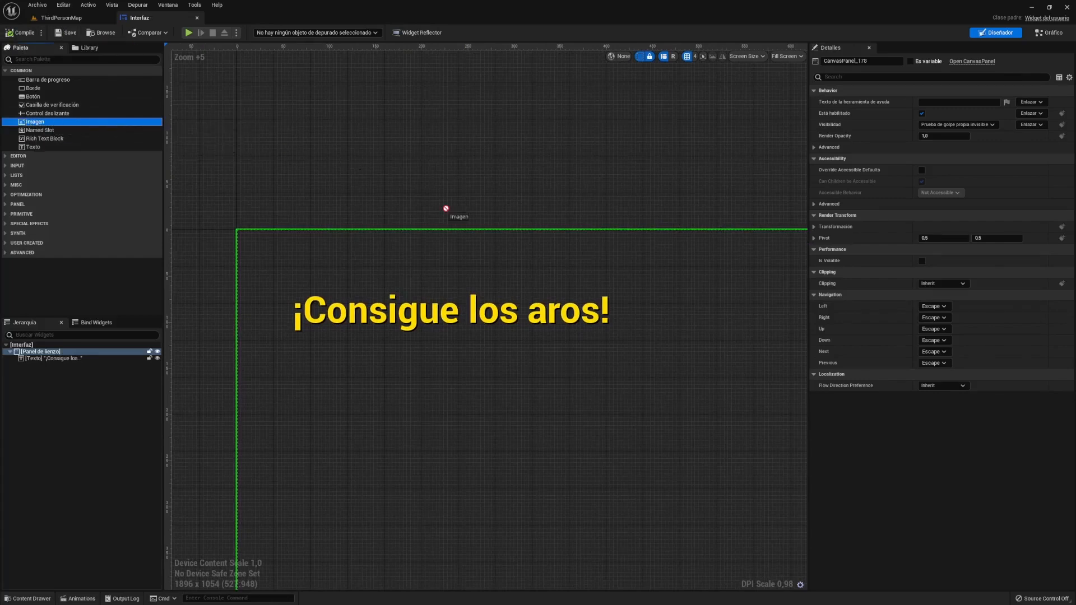
{"action": "left_click_drag", "start_coordinate": [446, 209], "coordinate": [422, 389]}
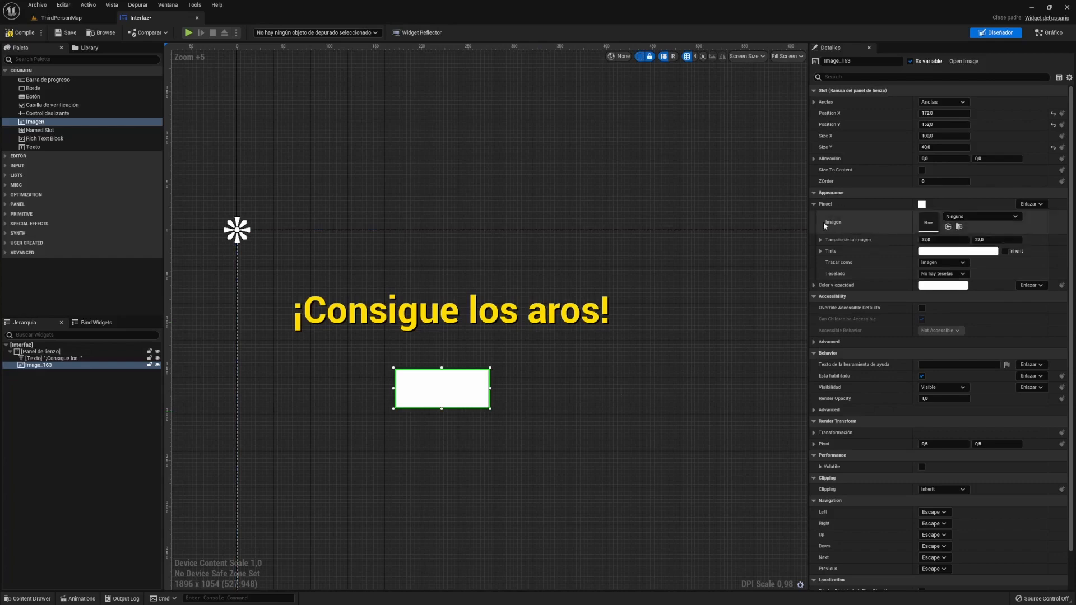
{"action": "left_click", "coordinate": [981, 215]}
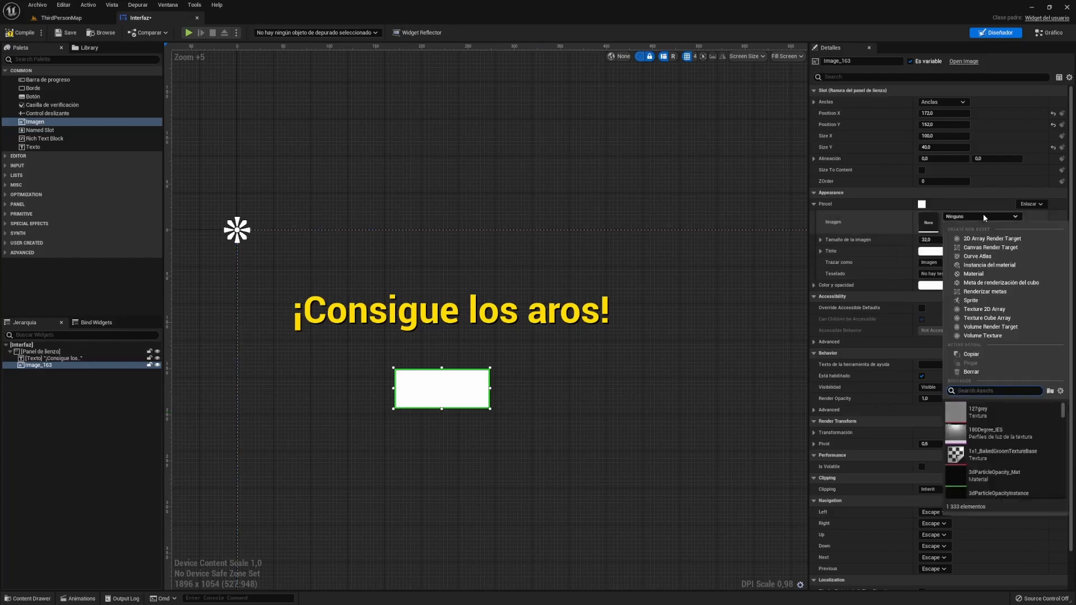
{"action": "scroll", "coordinate": [1003, 435], "scroll_direction": "down", "scroll_amount": 5}
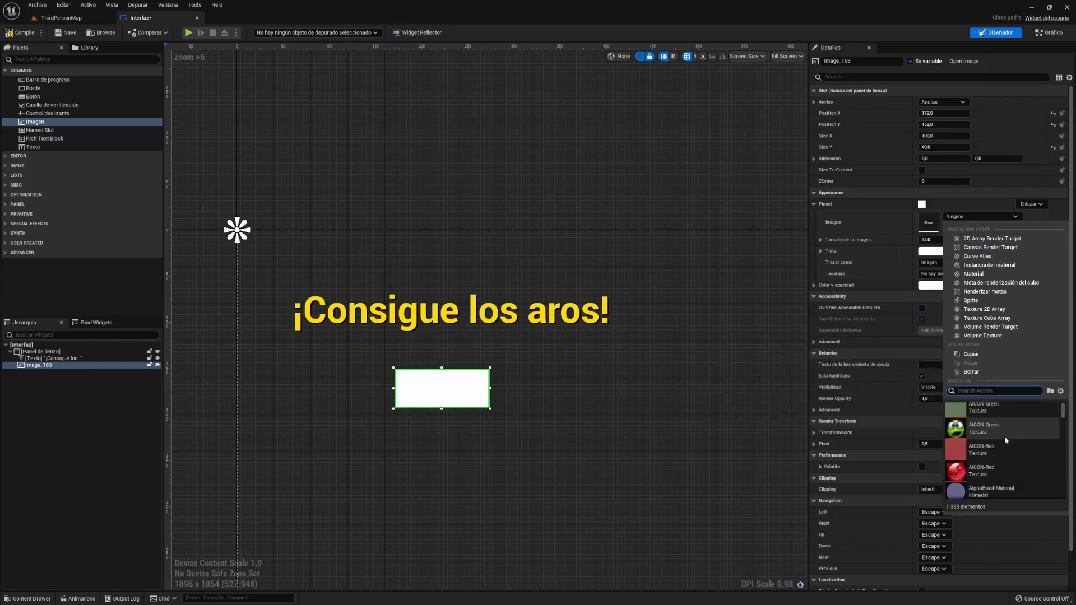
{"action": "scroll", "coordinate": [1006, 438], "scroll_direction": "down", "scroll_amount": 3}
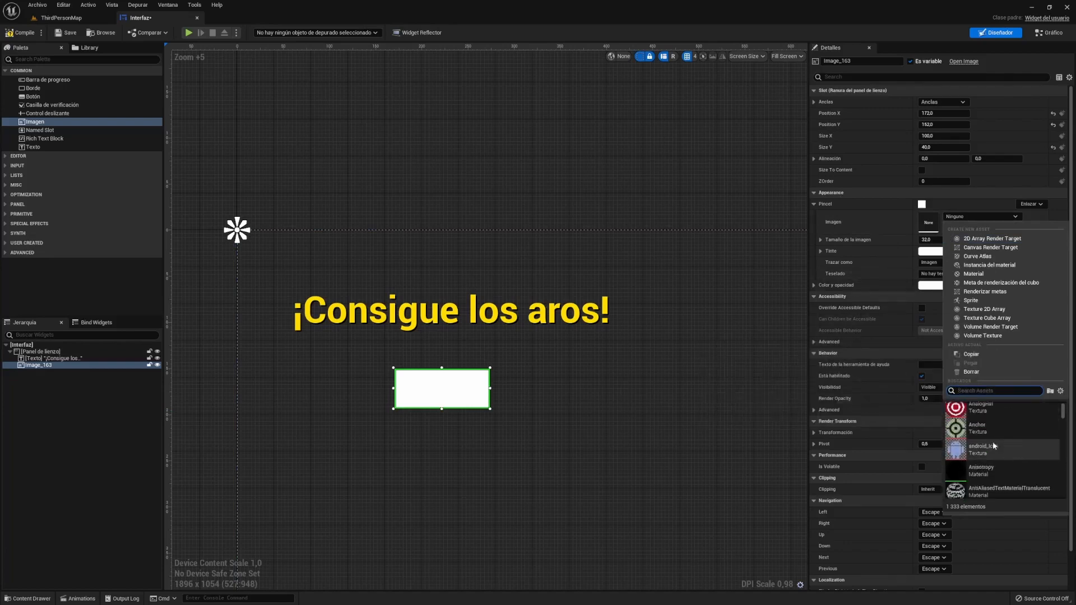
{"action": "left_click", "coordinate": [1000, 423]}
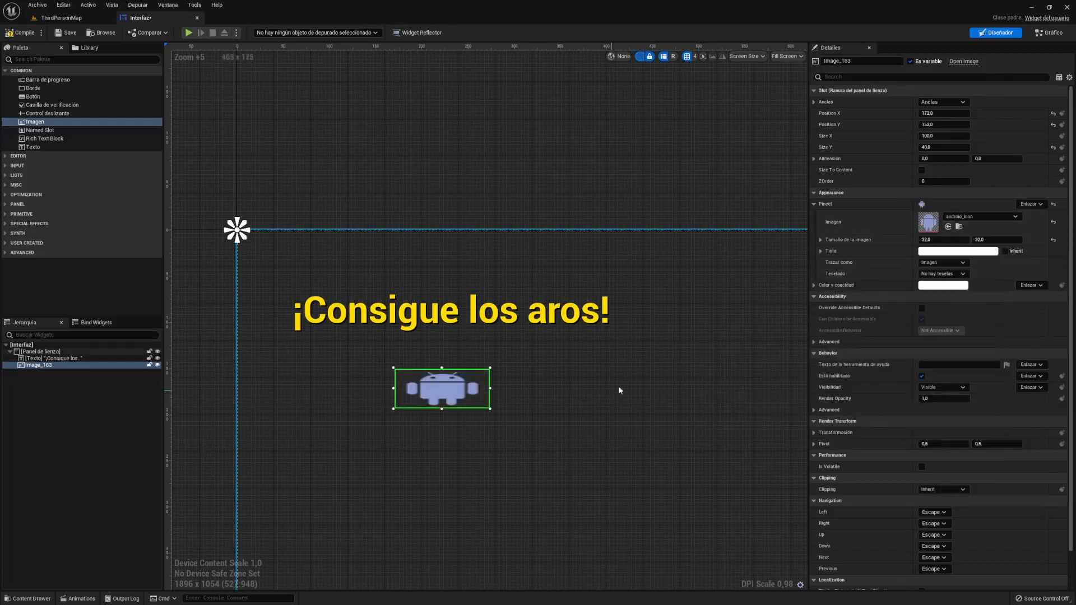
{"action": "left_click", "coordinate": [970, 217]}
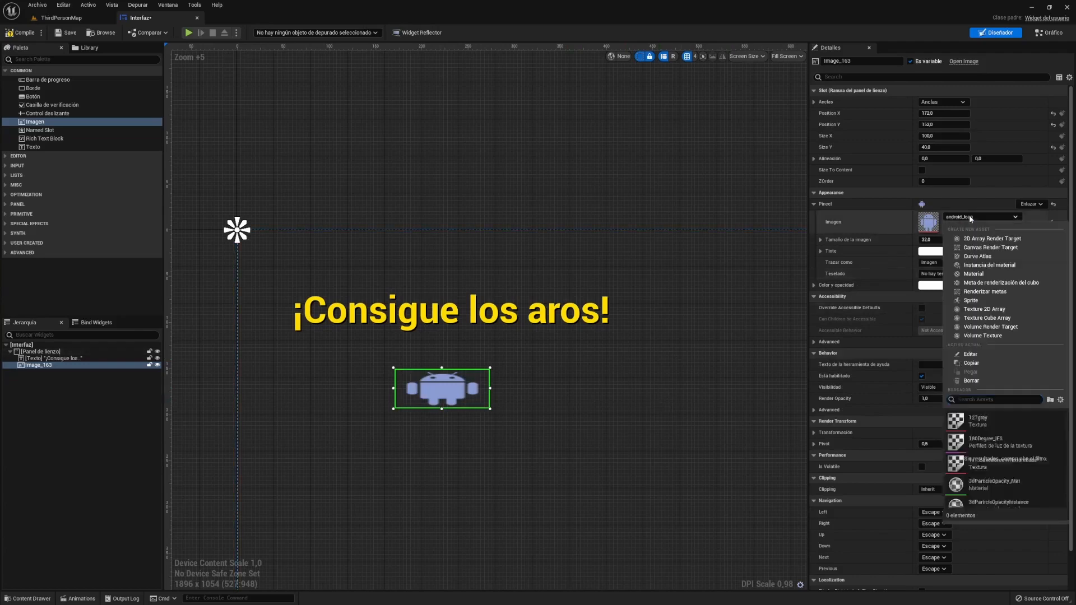
{"action": "mouse_move", "coordinate": [986, 475]}
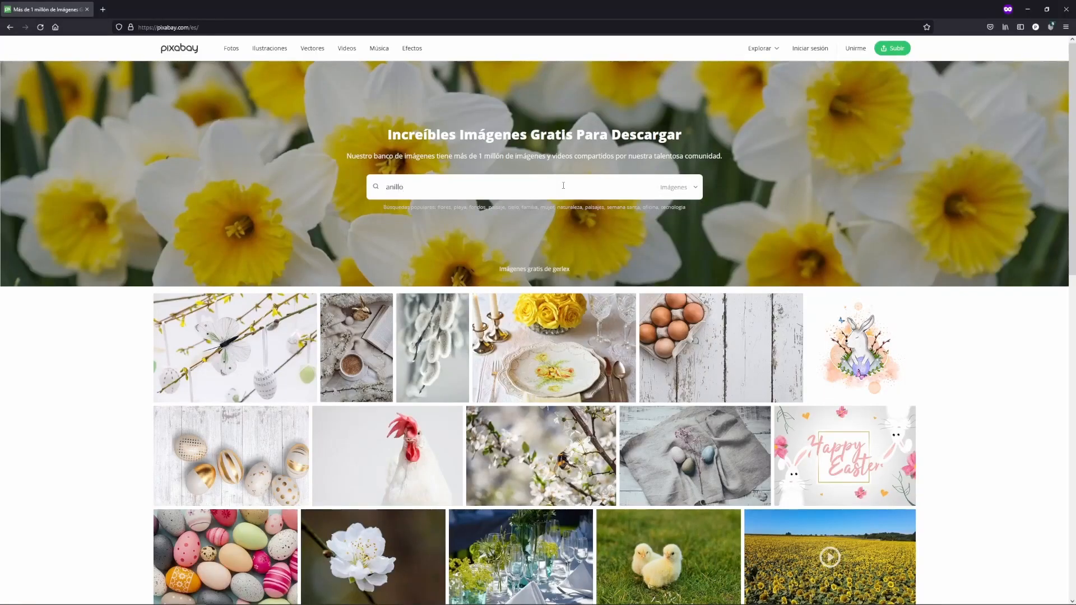
- Switch to the browser, search Pixabay for "anillo" and limit the results to illustrations
{"action": "key", "text": "Return"}
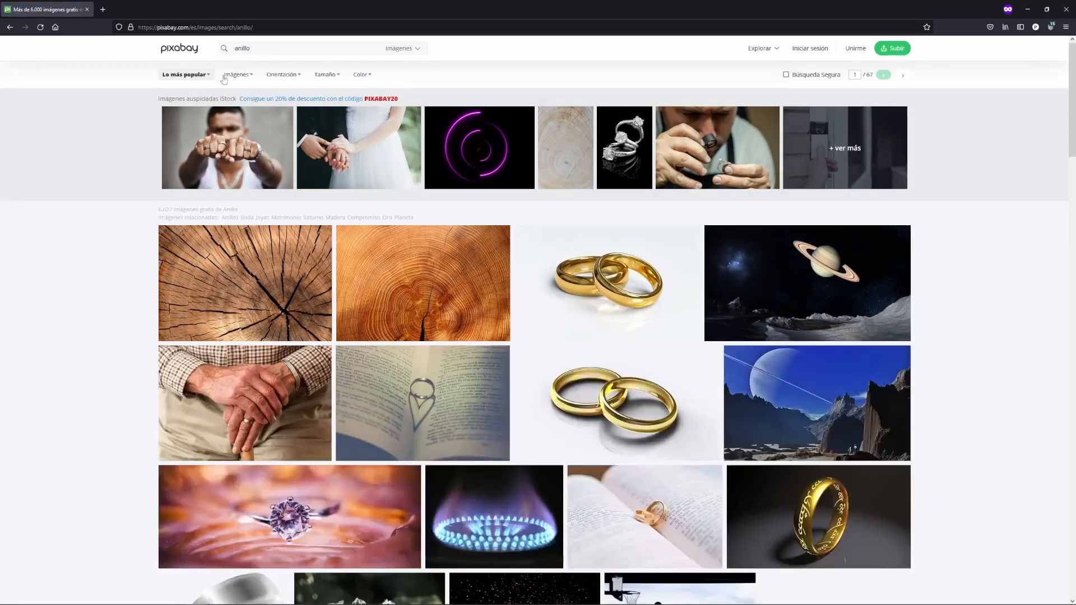
{"action": "left_click", "coordinate": [226, 75]}
{"action": "left_click", "coordinate": [256, 137]}
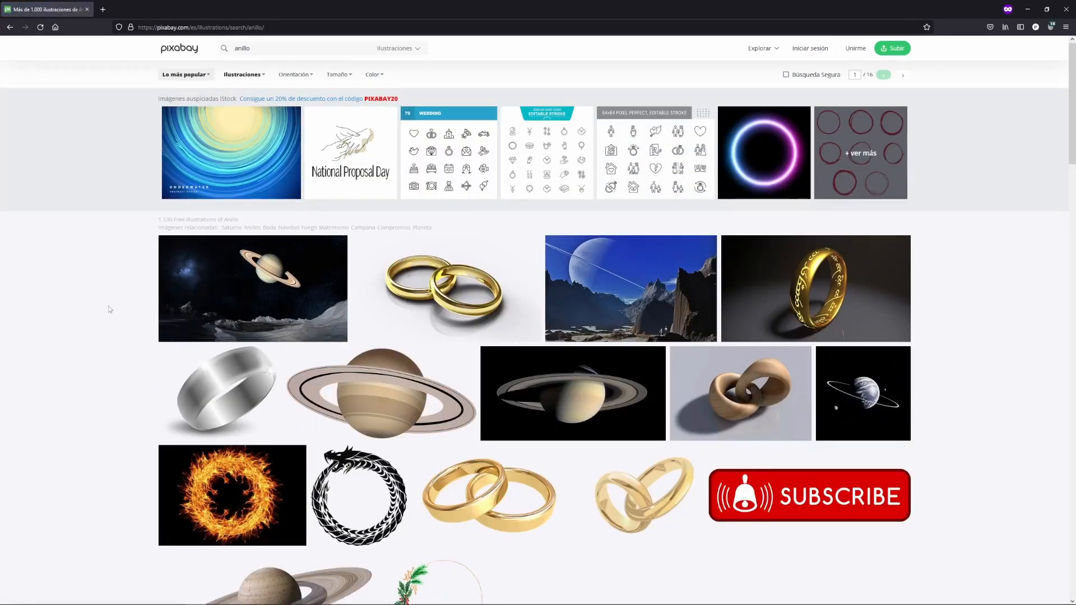
- Open the plain gold ring at the end of the first results page and start its free download
{"action": "scroll", "coordinate": [89, 290], "scroll_direction": "down", "scroll_amount": 10}
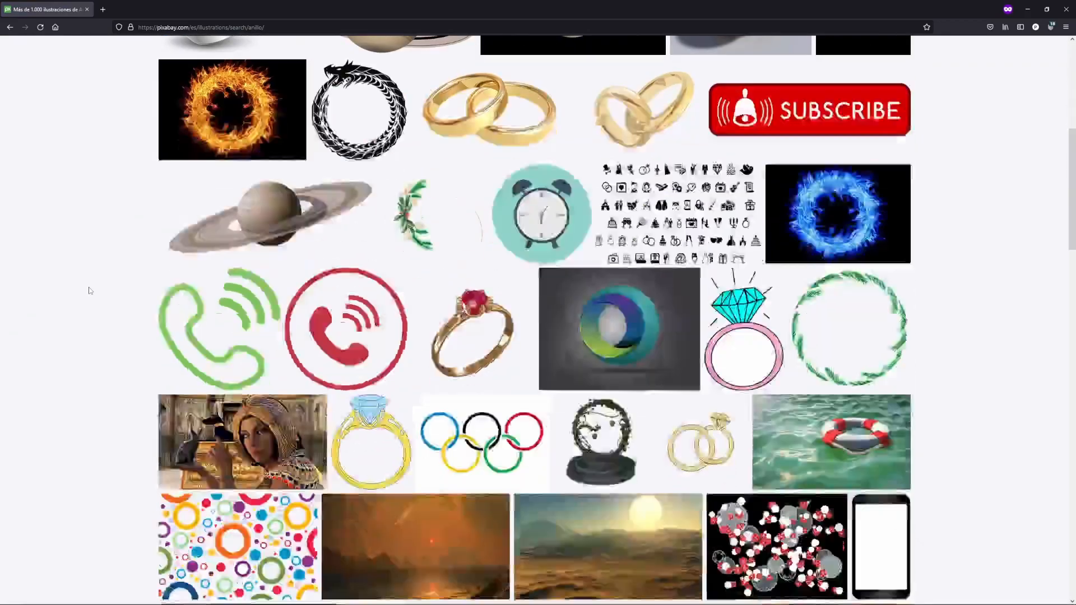
{"action": "scroll", "coordinate": [89, 290], "scroll_direction": "down", "scroll_amount": 12}
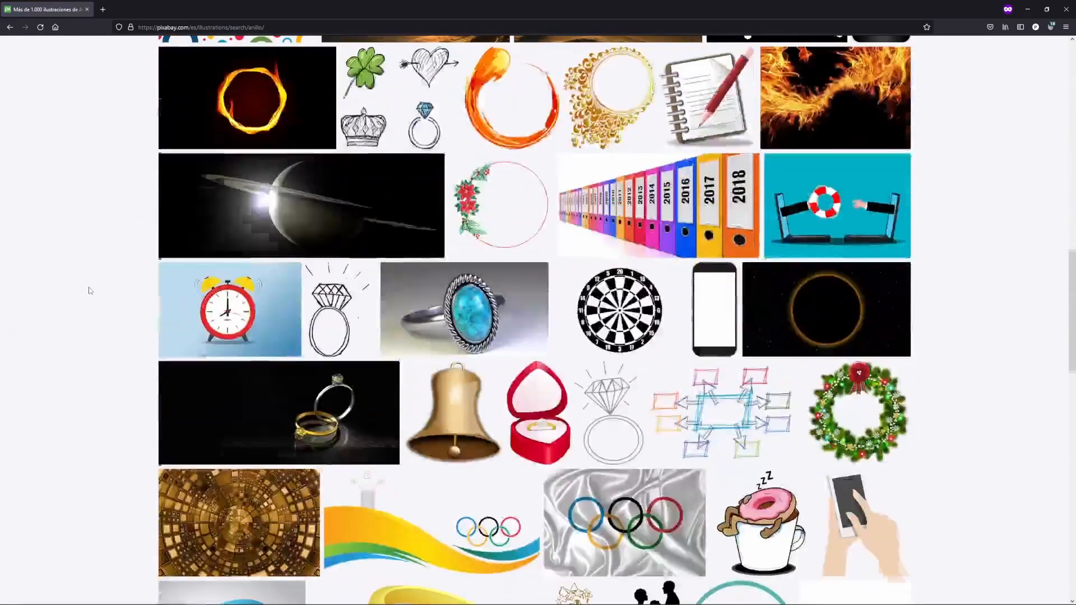
{"action": "scroll", "coordinate": [89, 291], "scroll_direction": "down", "scroll_amount": 8}
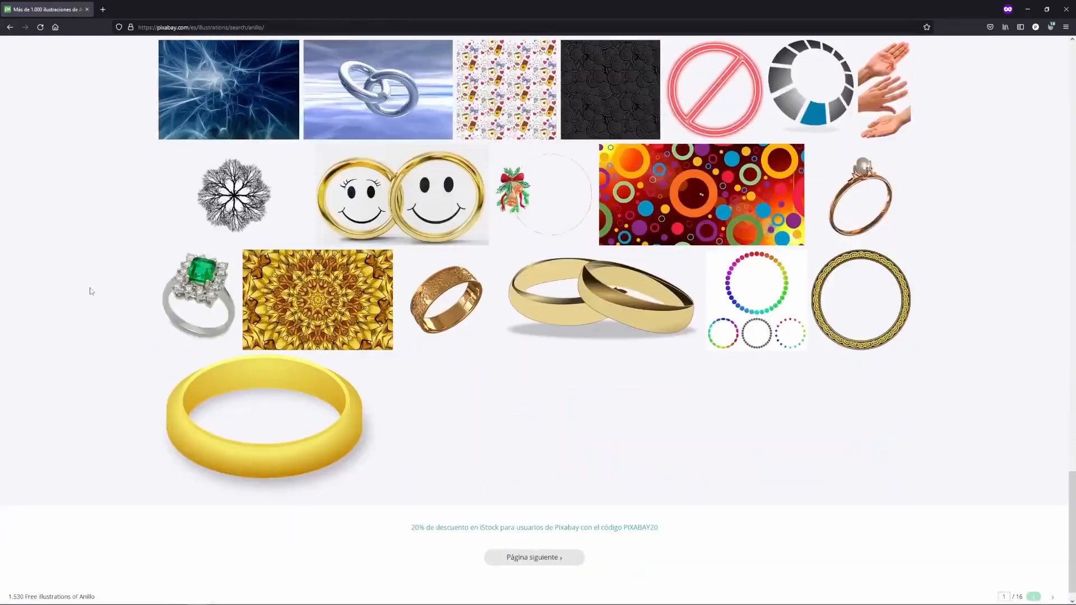
{"action": "left_click", "coordinate": [242, 412]}
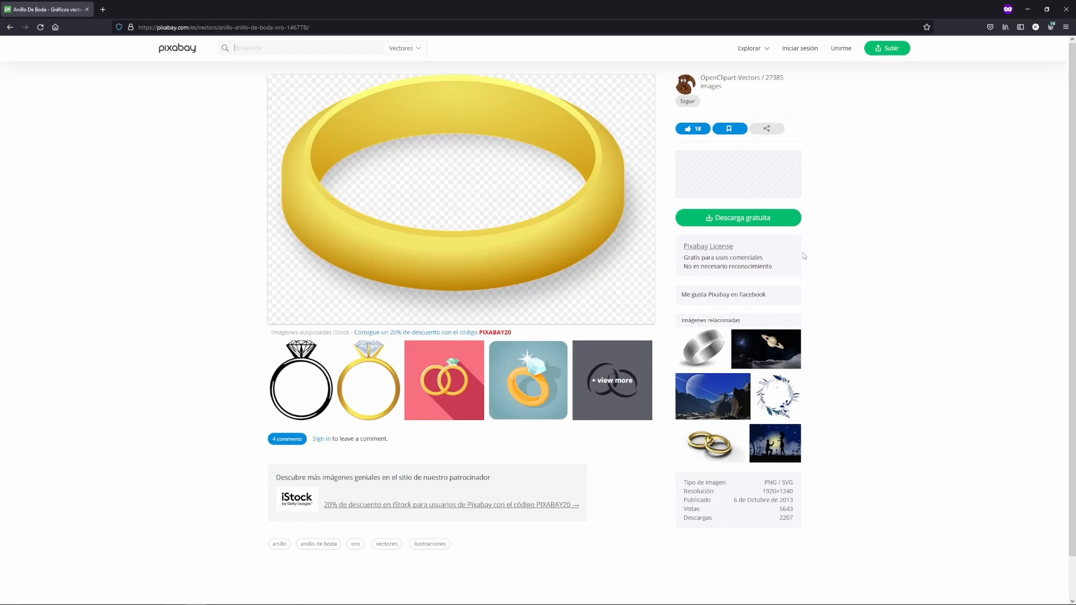
{"action": "left_click", "coordinate": [781, 222]}
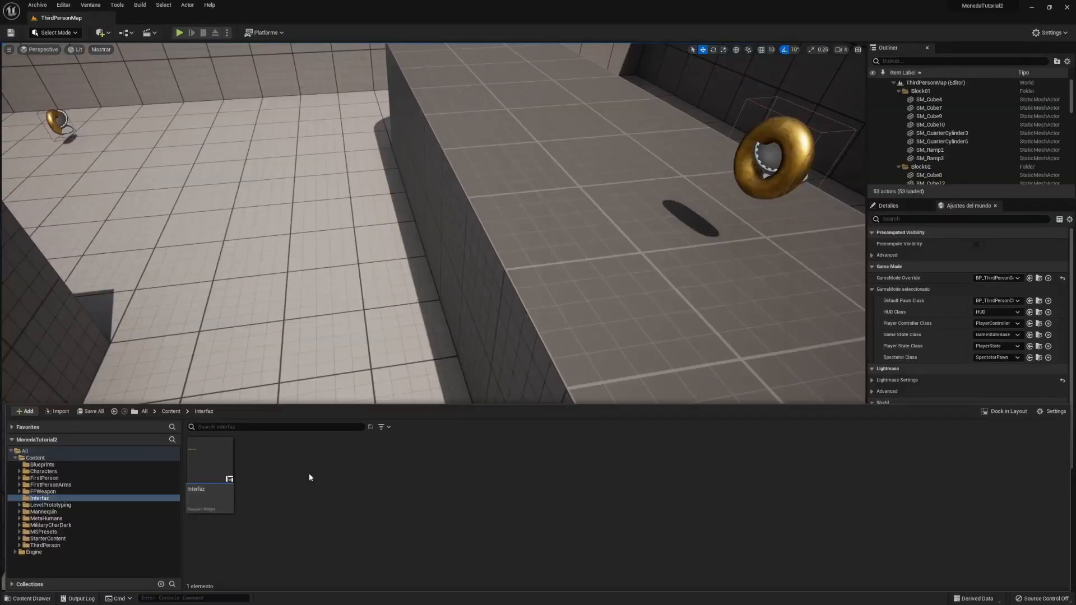
- Switch to Unreal Engine and import the downloaded gold ring PNG into the Interfaz content folder
{"action": "right_click", "coordinate": [281, 438]}
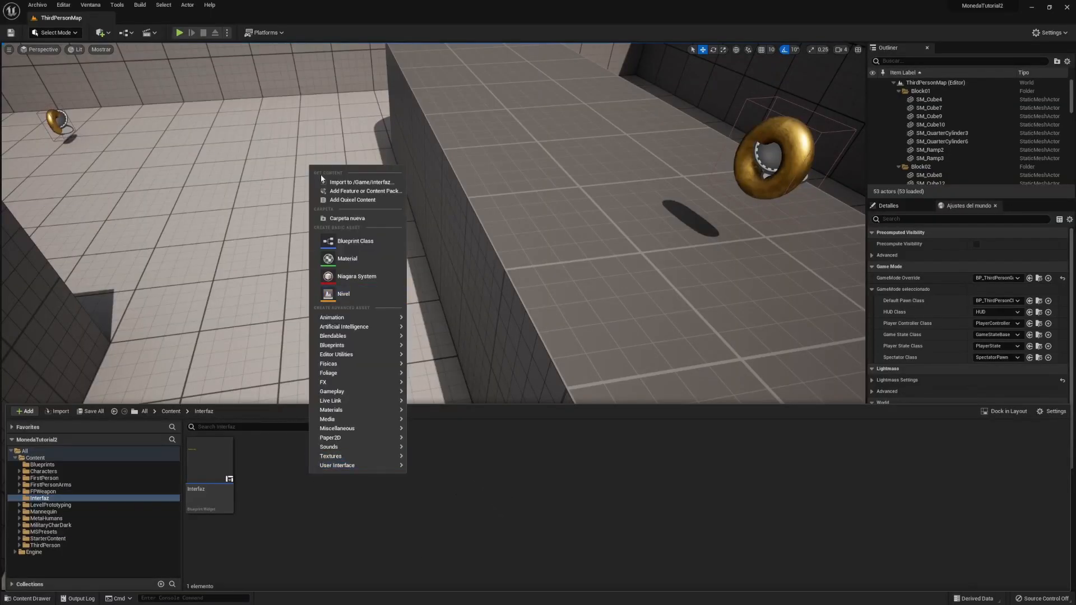
{"action": "left_click", "coordinate": [360, 182]}
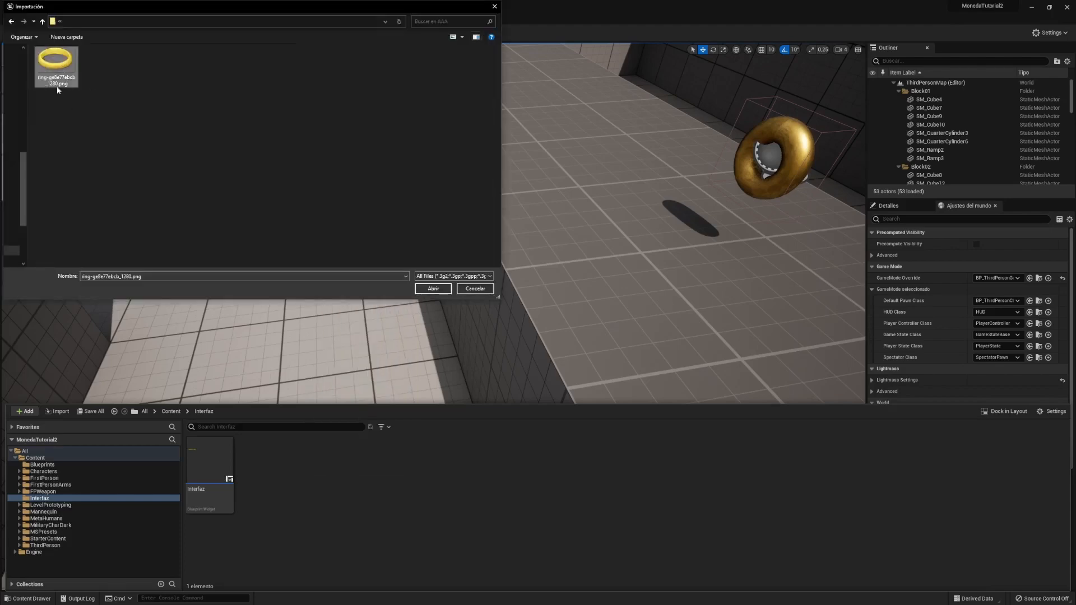
{"action": "left_click", "coordinate": [432, 288]}
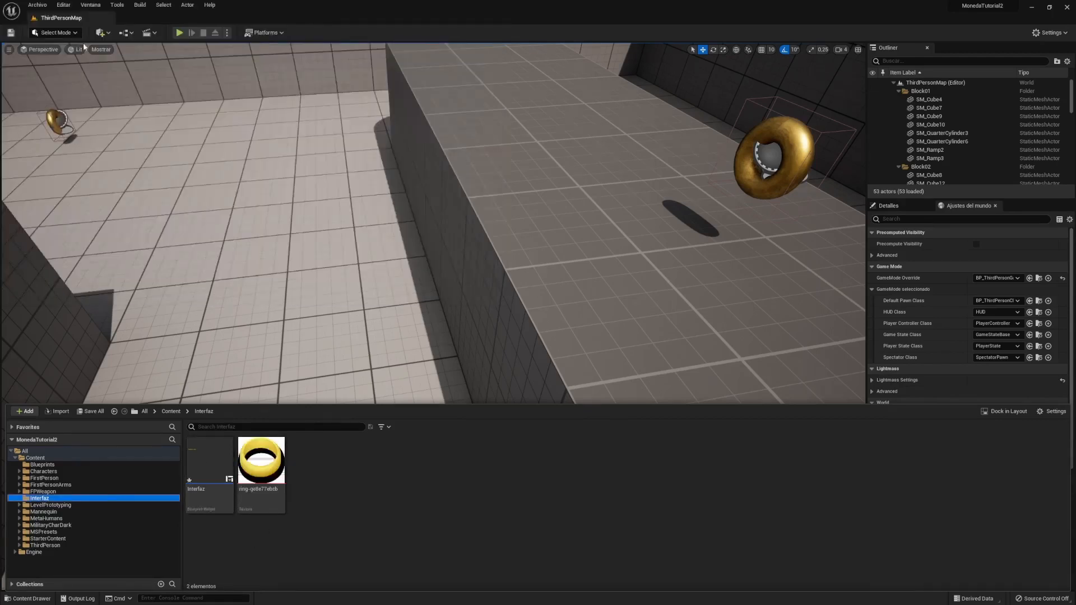
- Open the Interfaz widget and add an image to the canvas above the text at about X 200, Y 12
{"action": "left_click", "coordinate": [213, 452]}
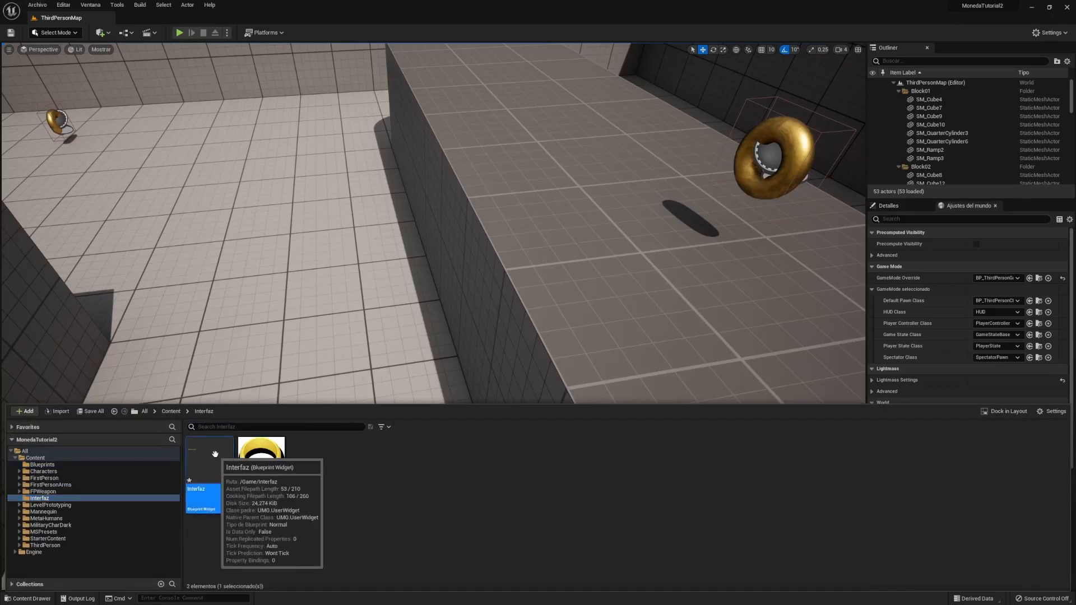
{"action": "double_click", "coordinate": [215, 454]}
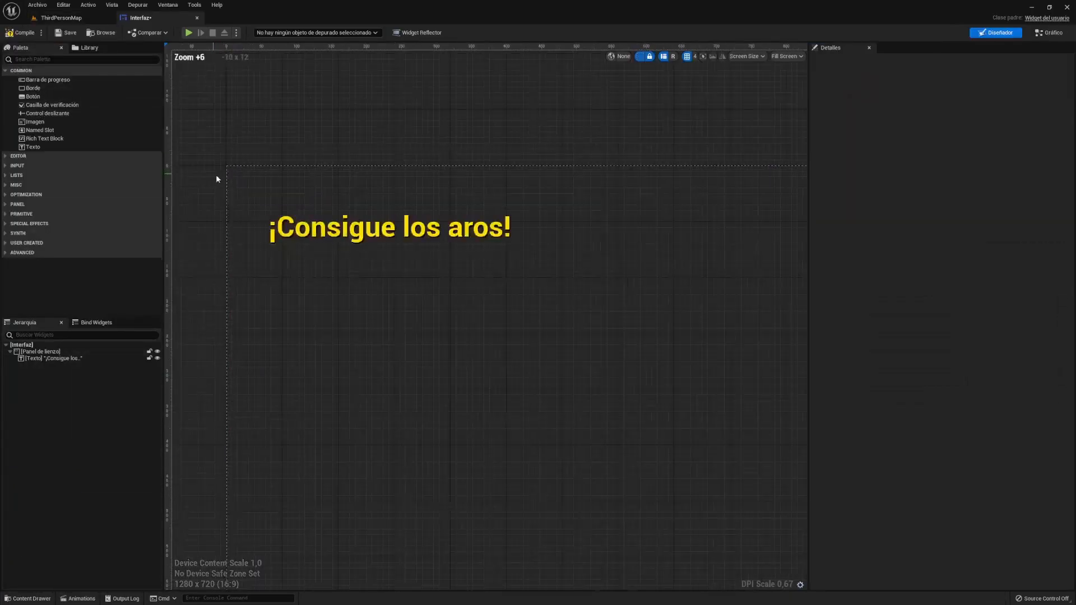
{"action": "scroll", "coordinate": [497, 264], "scroll_direction": "up", "scroll_amount": 4}
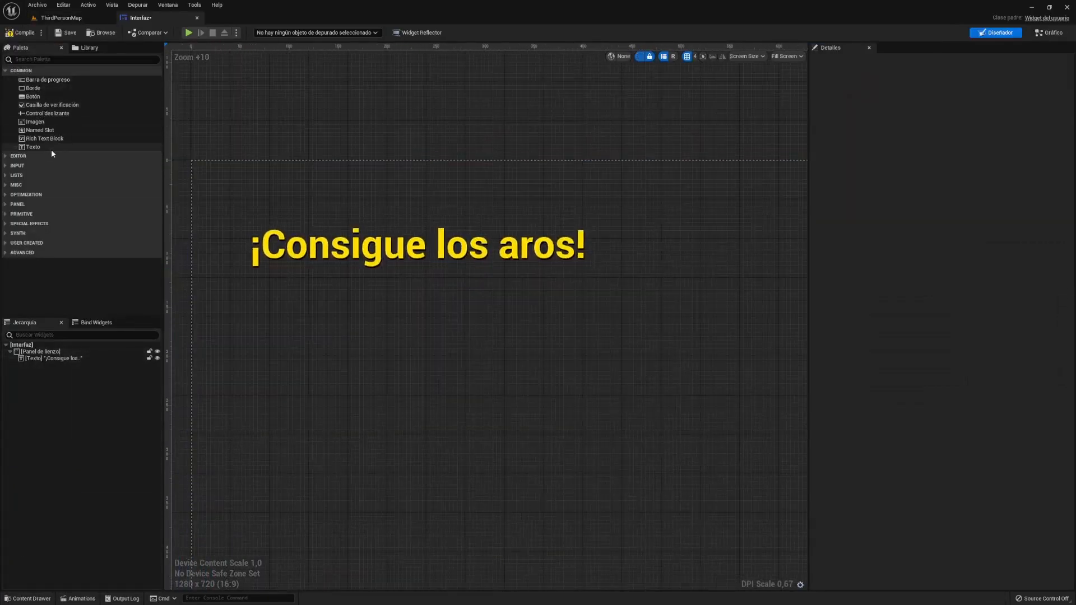
{"action": "left_click_drag", "start_coordinate": [33, 122], "coordinate": [391, 174]}
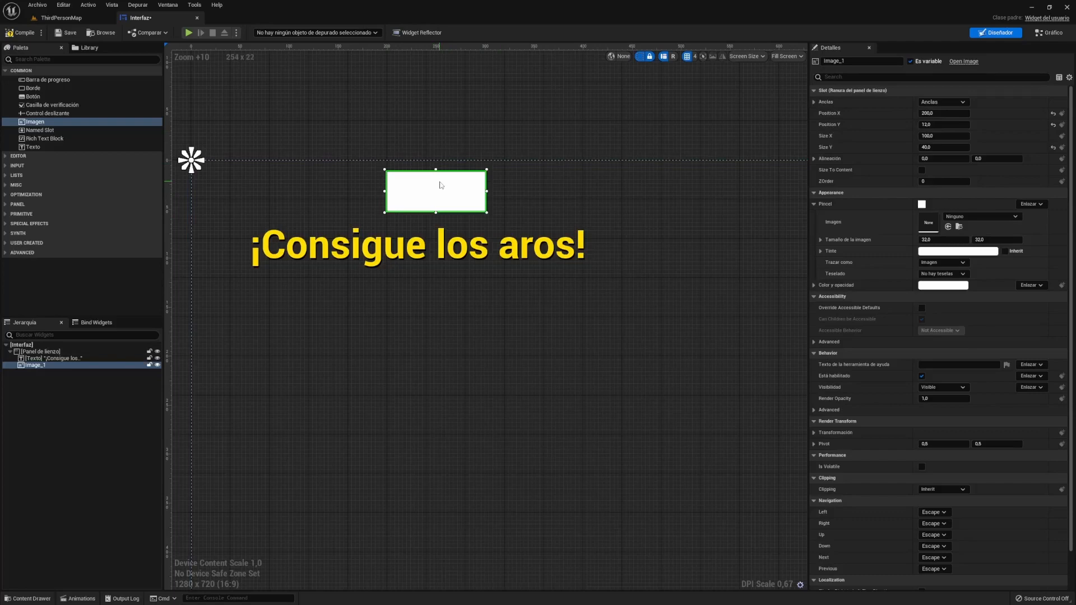
- Assign the imported ring texture to the image, shrink it to about 44 × 41, and expand its brush's image size settings
{"action": "left_click", "coordinate": [988, 218]}
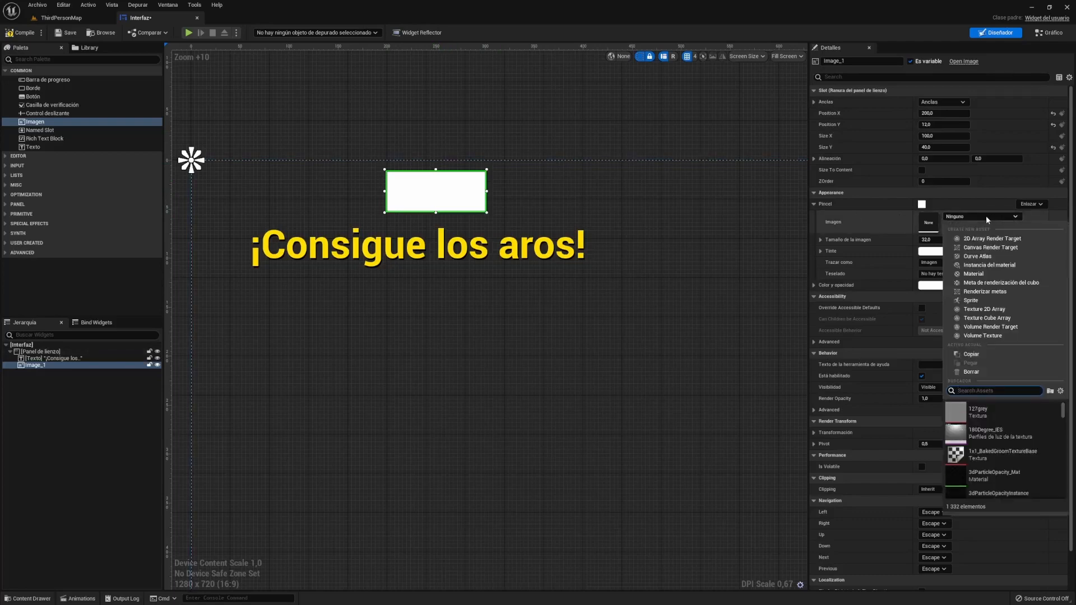
{"action": "type", "text": "ring"}
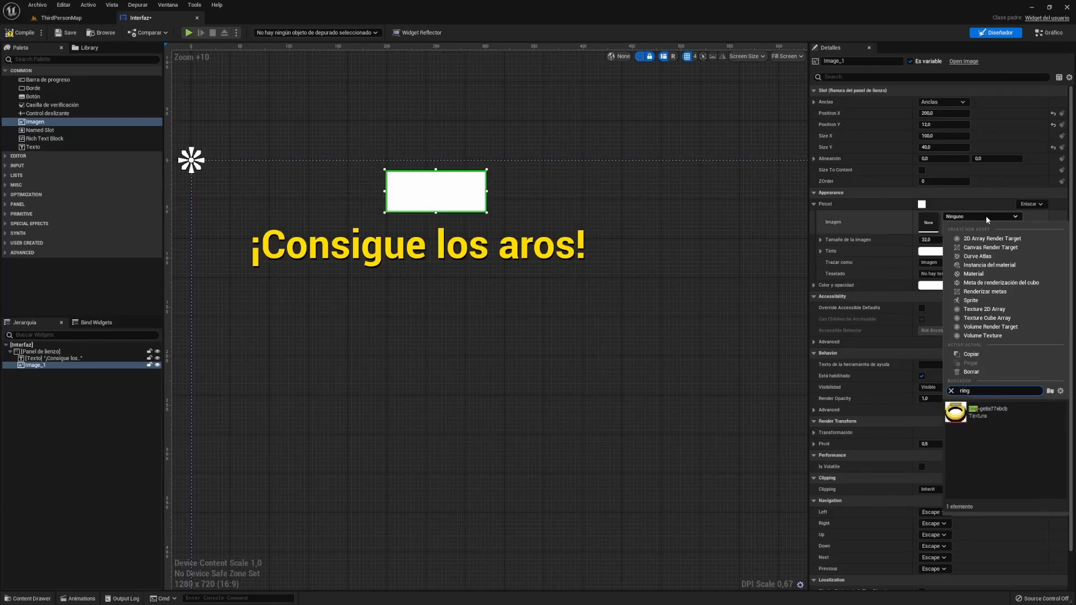
{"action": "left_click", "coordinate": [1004, 420]}
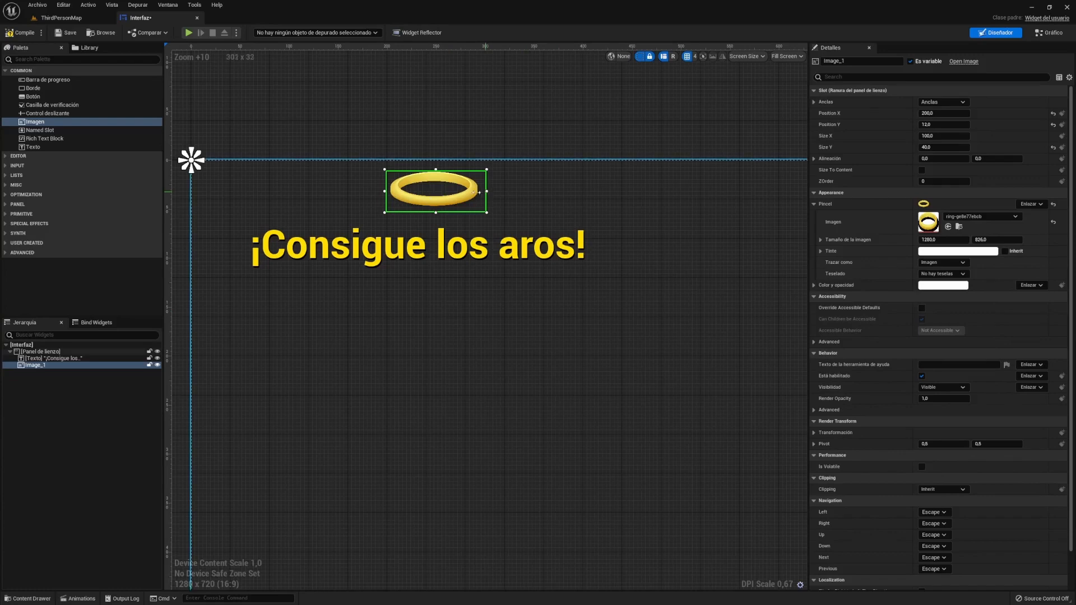
{"action": "left_click_drag", "start_coordinate": [487, 191], "coordinate": [409, 213]}
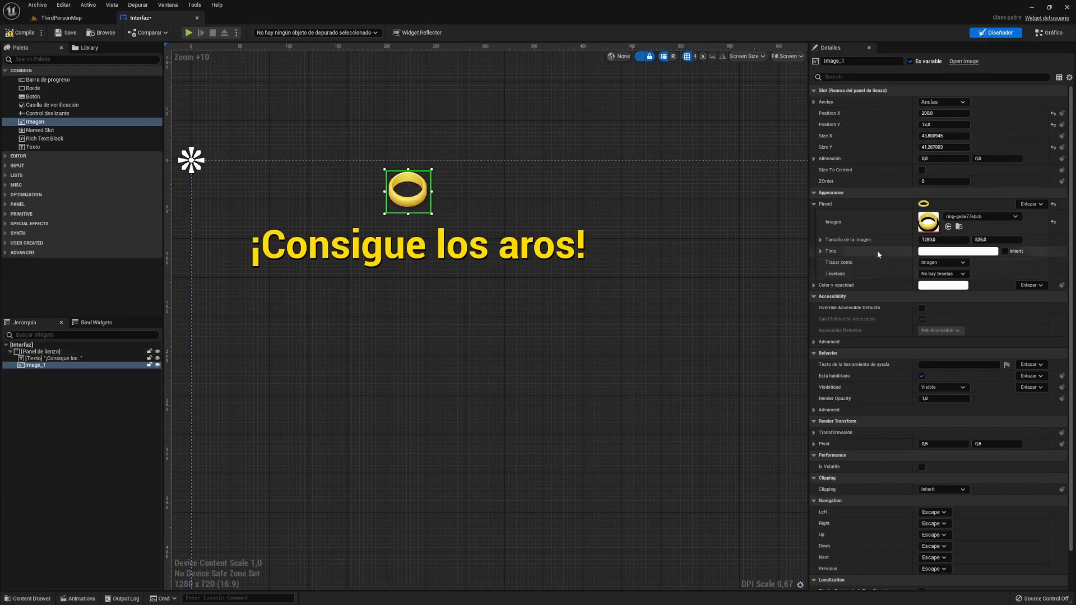
{"action": "left_click", "coordinate": [820, 240]}
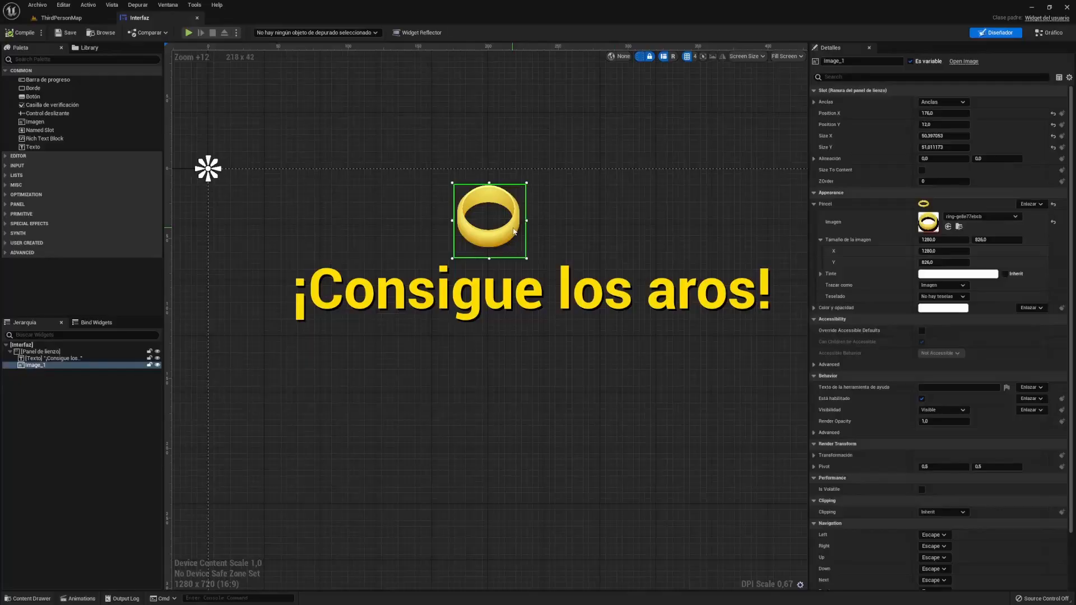
- Move the ring image over the text to about X 192, Y 44, and set the text's ZOrder to 1
{"action": "left_click_drag", "start_coordinate": [514, 240], "coordinate": [525, 283]}
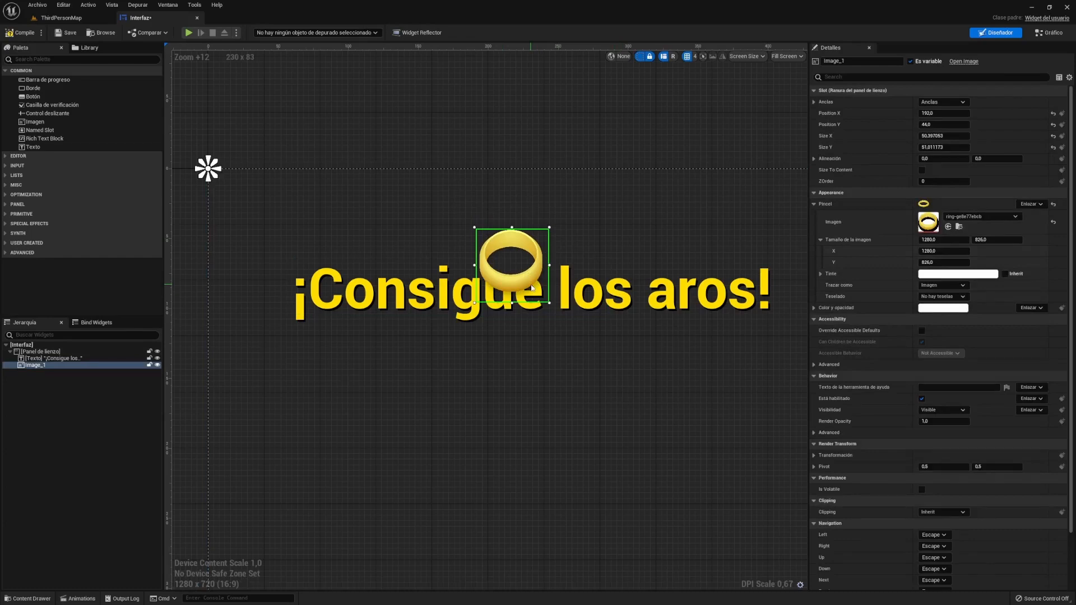
{"action": "left_click", "coordinate": [588, 298]}
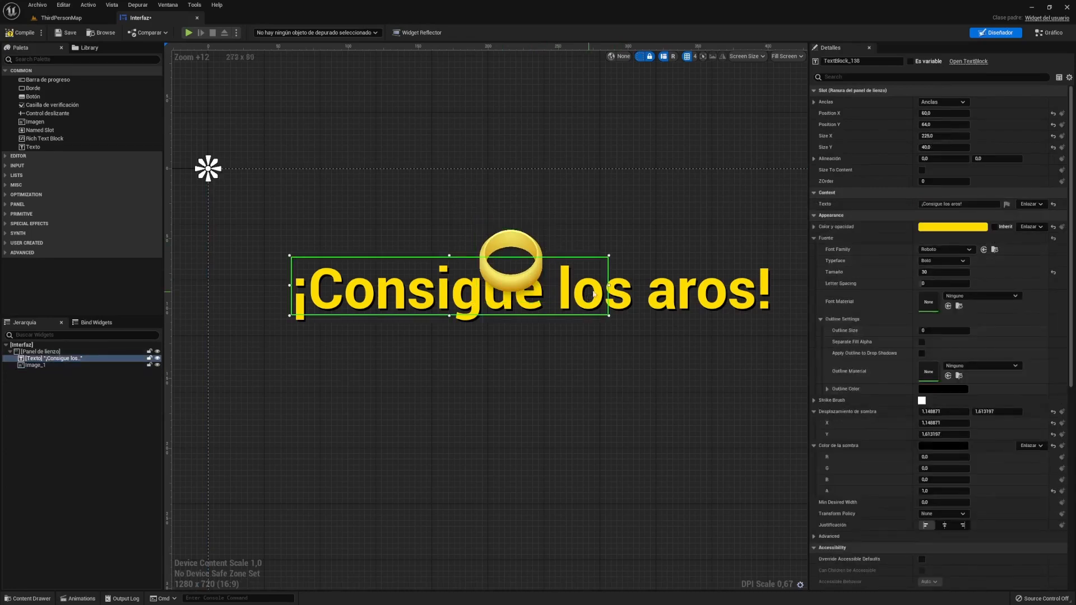
{"action": "left_click", "coordinate": [944, 181]}
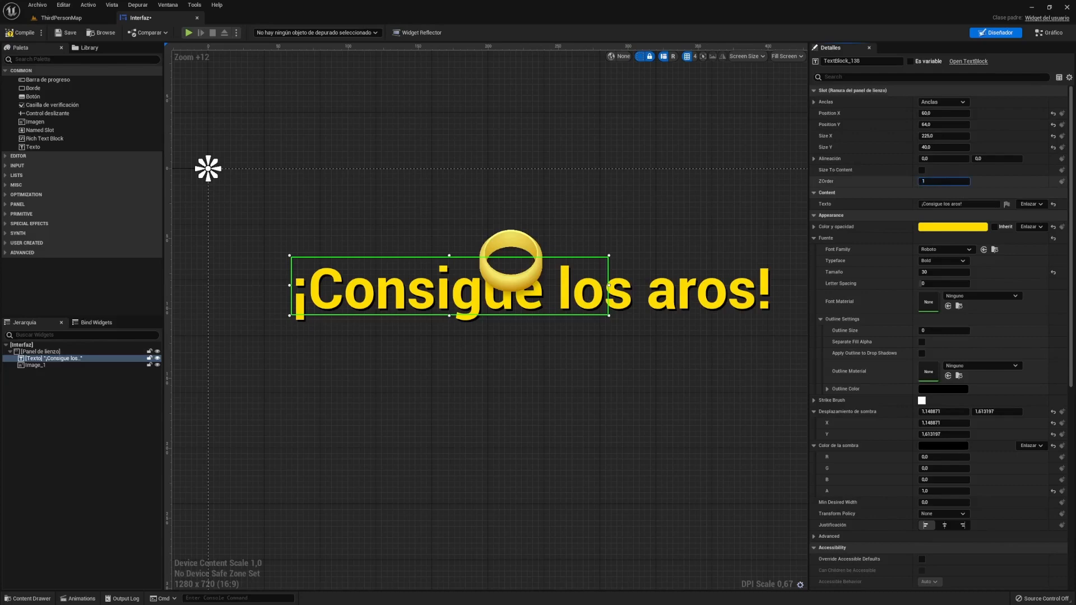
{"action": "key", "text": "Return"}
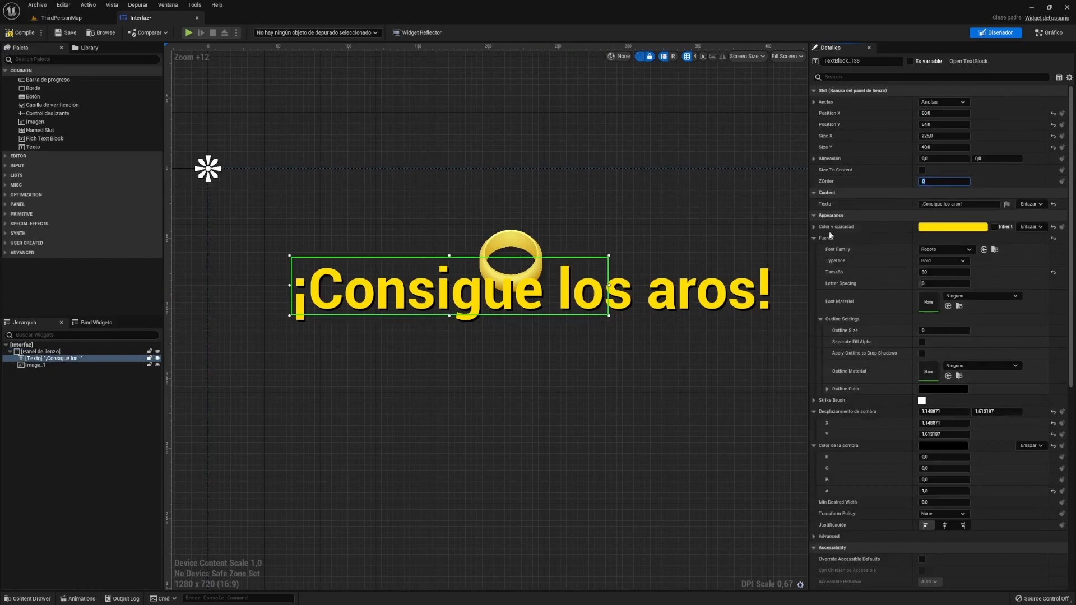
- Set the ring image's ZOrder to 1
{"action": "left_click", "coordinate": [512, 255]}
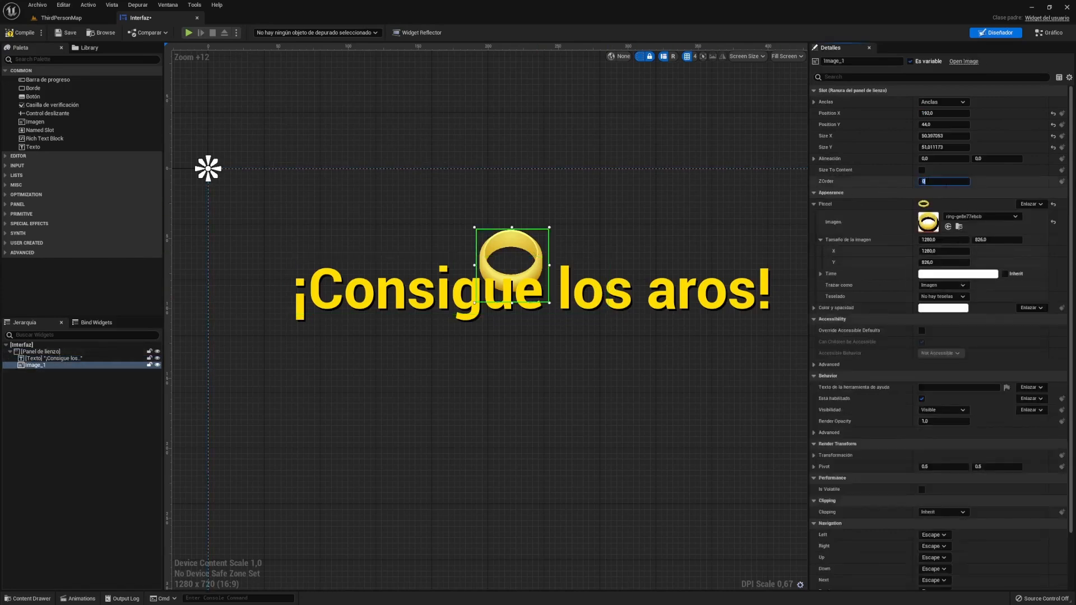
{"action": "left_click", "coordinate": [933, 181]}
{"action": "type", "text": "1"}
{"action": "key", "text": "Return"}
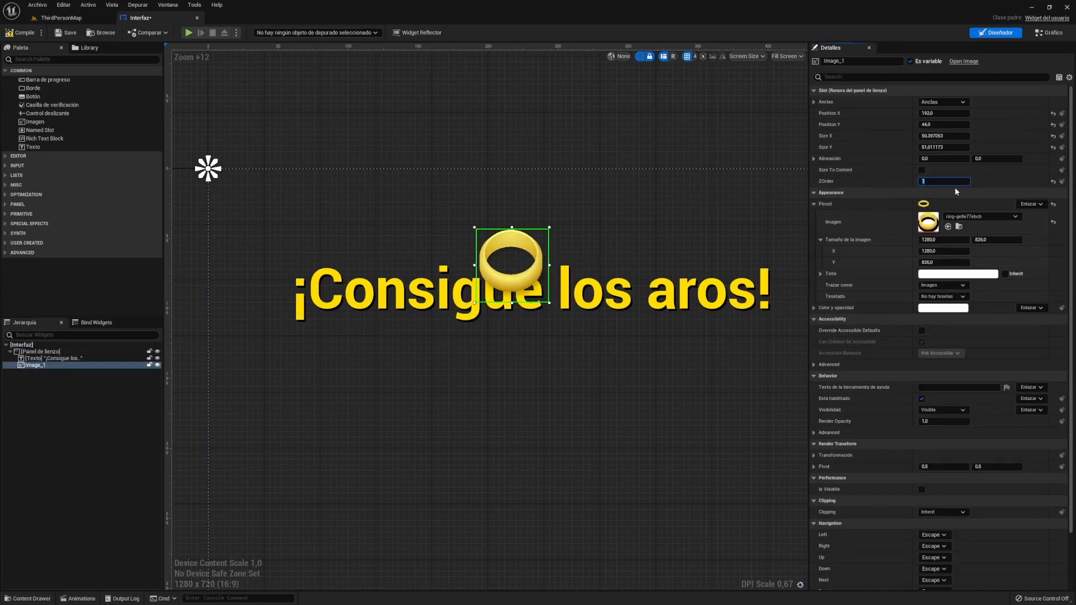
- Move the ring image back above the middle of the "¡Consigue los aros!" text and clear the selection
{"action": "left_click", "coordinate": [617, 241]}
{"action": "left_click_drag", "start_coordinate": [542, 260], "coordinate": [526, 218]}
{"action": "left_click", "coordinate": [582, 200]}
{"action": "left_click", "coordinate": [573, 153]}
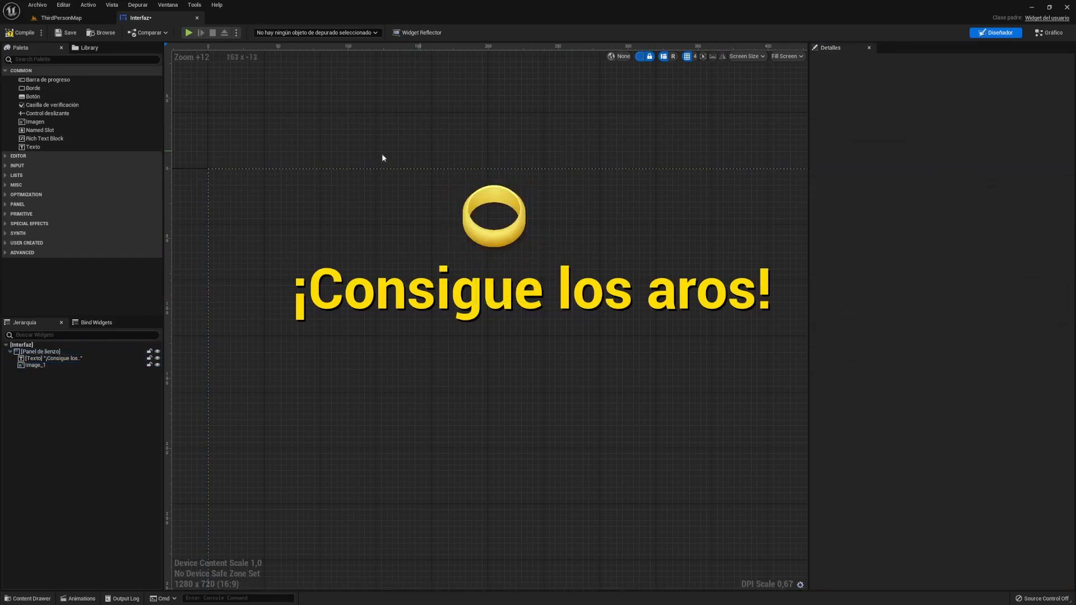
- Add a text block at about X 64, Y 20, above the "¡Consigue los aros!" text, and set its content to "0"
{"action": "left_click_drag", "start_coordinate": [36, 147], "coordinate": [362, 223]}
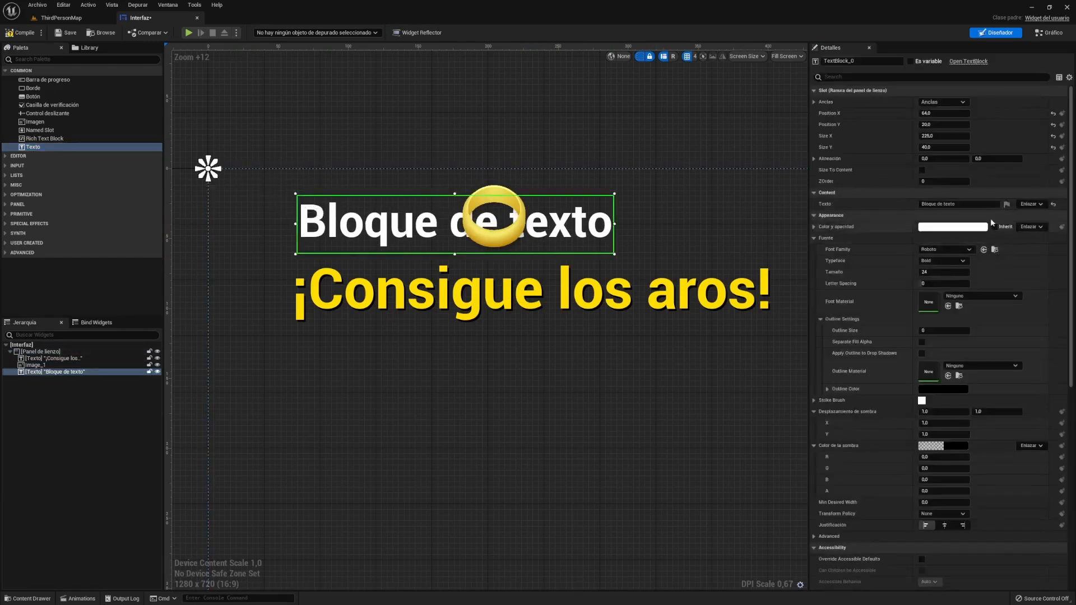
{"action": "left_click", "coordinate": [953, 204]}
{"action": "type", "text": "6"}
{"action": "key", "text": "Return"}
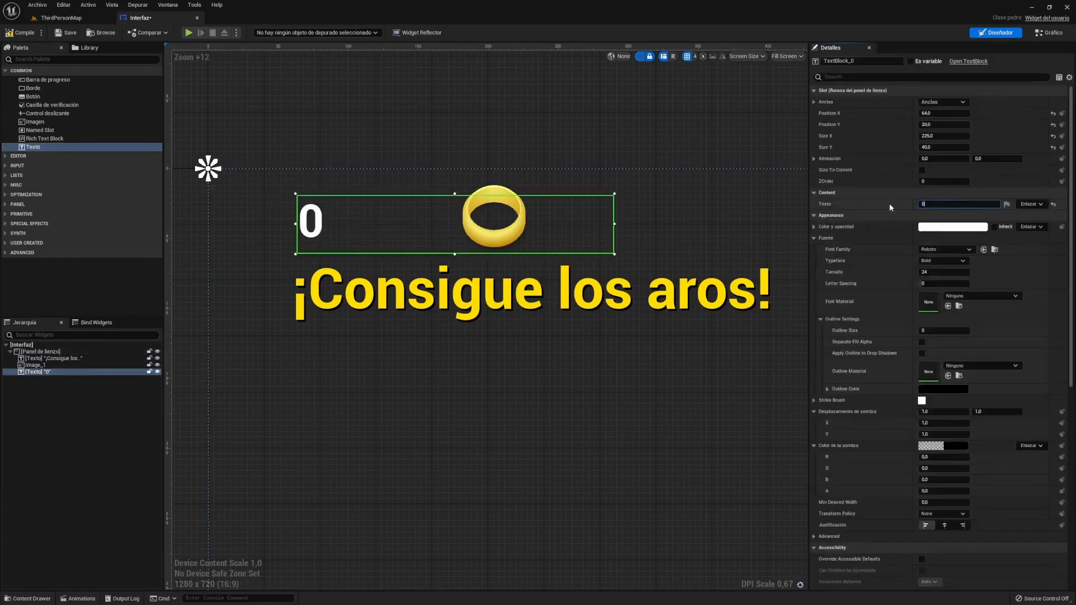
- Move the ring image beside the "0" text, clear the selection, and save the Interfaz widget
{"action": "left_click", "coordinate": [511, 220]}
{"action": "left_click_drag", "start_coordinate": [512, 220], "coordinate": [420, 220]}
{"action": "left_click", "coordinate": [470, 112]}
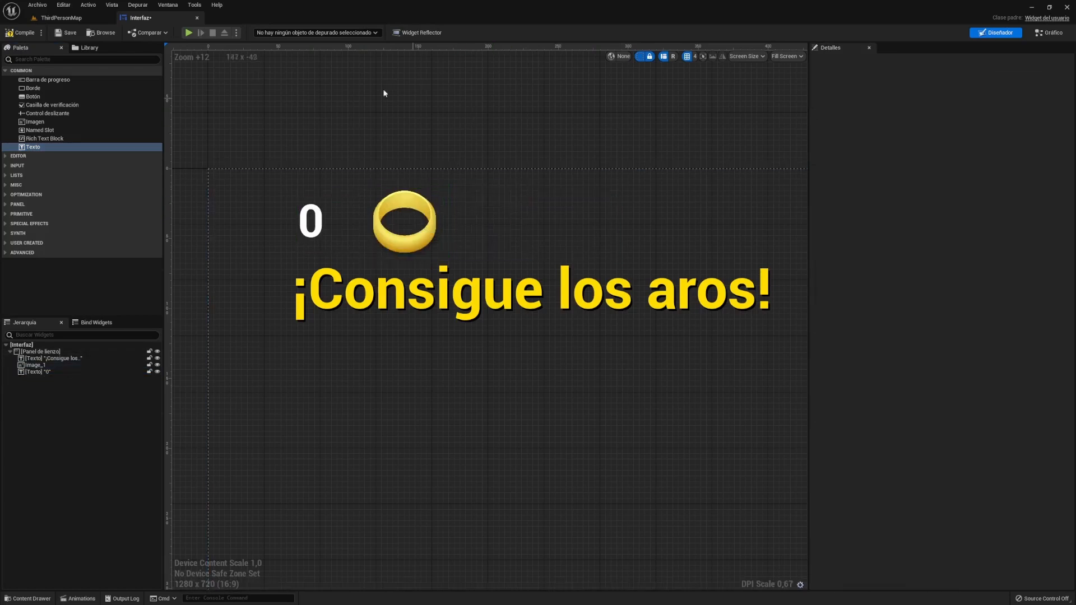
{"action": "left_click", "coordinate": [70, 34]}
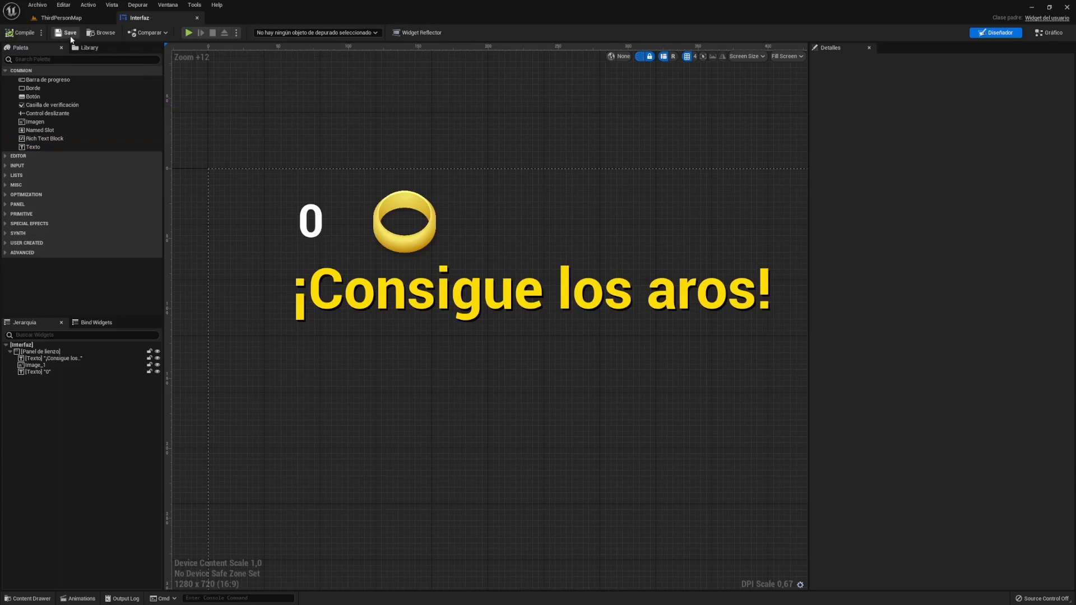
- Play-test the level, moving the character around to check for the interface, and stop the simulation
{"action": "left_click", "coordinate": [189, 33]}
{"action": "left_click", "coordinate": [371, 202]}
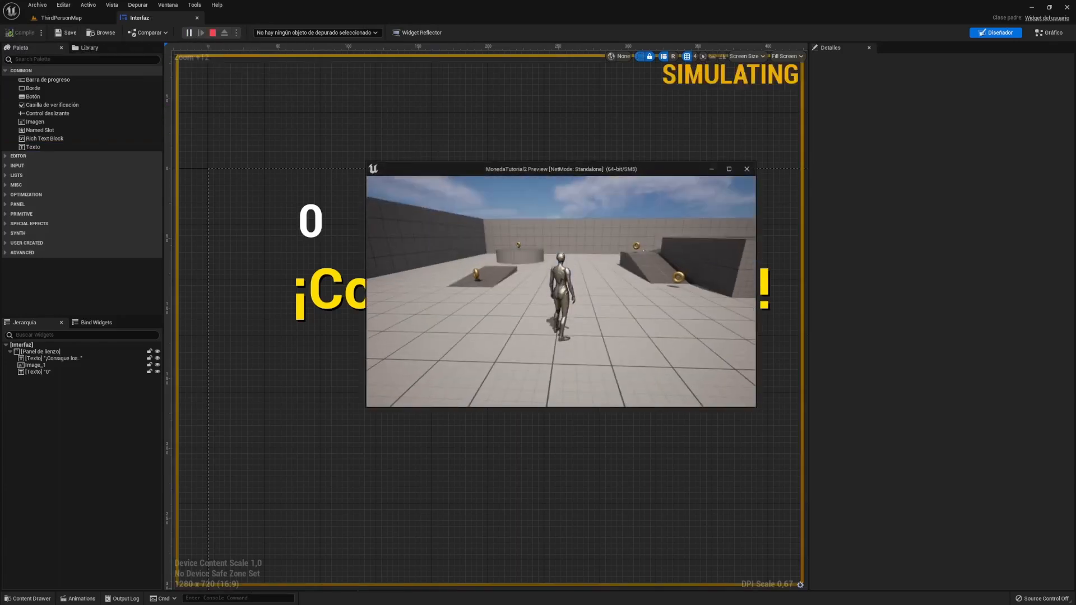
{"action": "key", "text": "w"}
{"action": "key", "text": "s"}
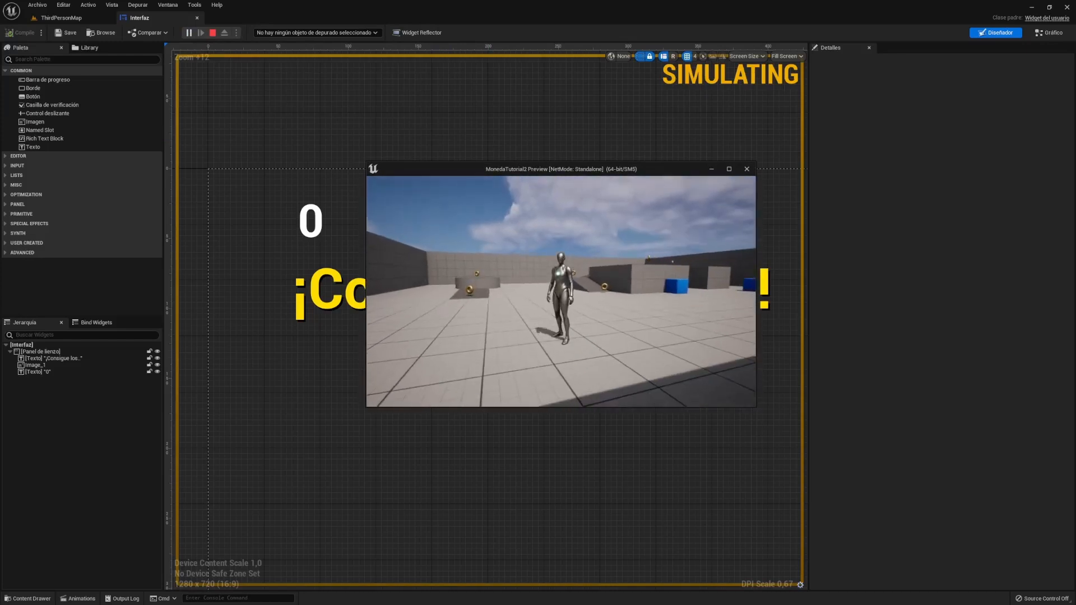
{"action": "key", "text": "Escape"}
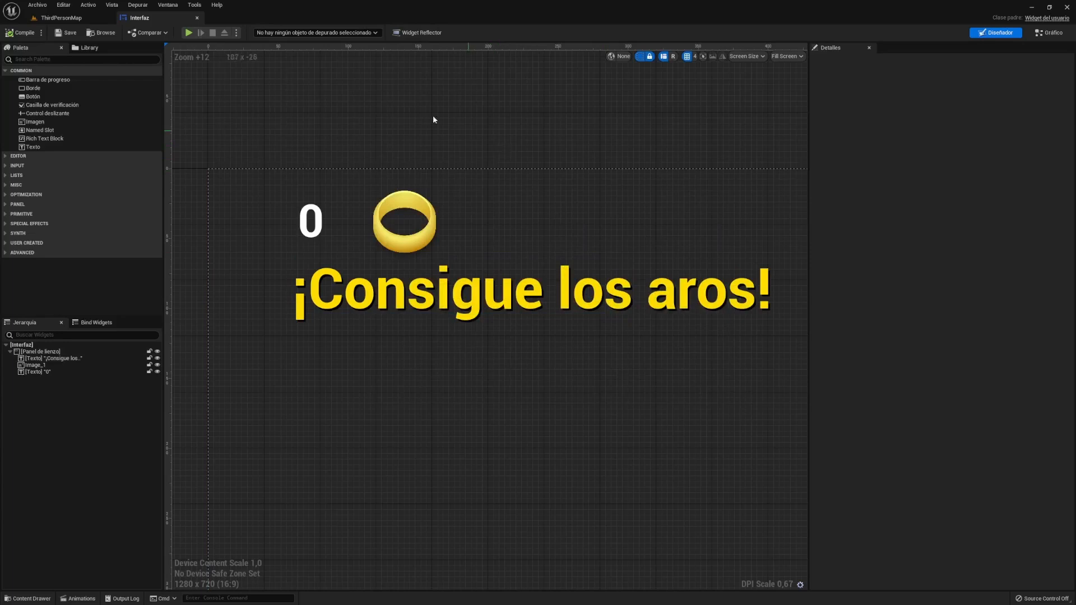
- Return to the ThirdPersonMap level and look over its available level and game mode blueprint options
{"action": "left_click", "coordinate": [60, 17]}
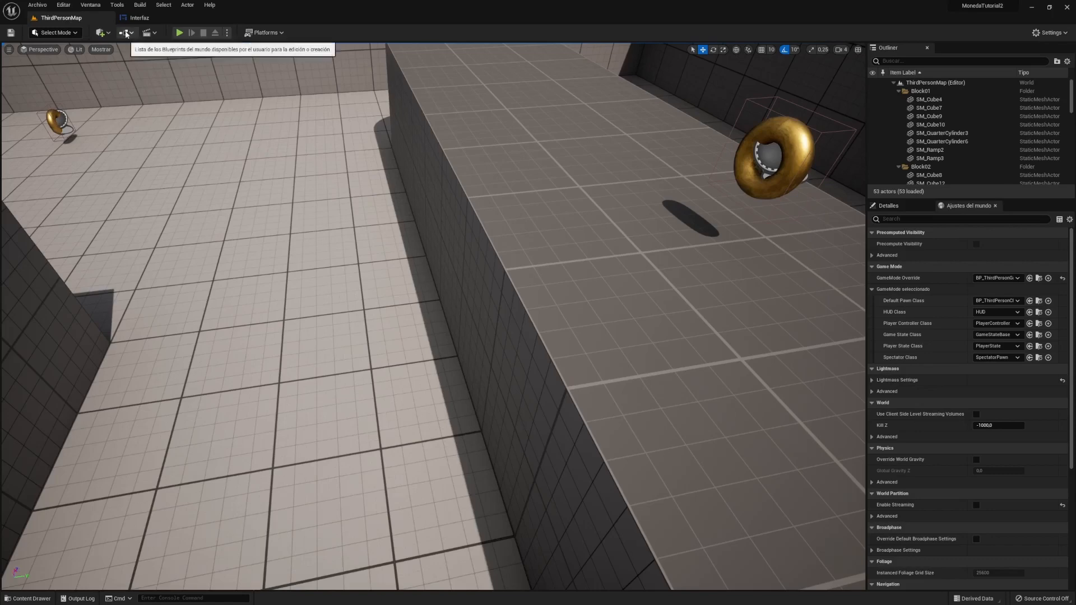
{"action": "left_click", "coordinate": [130, 35]}
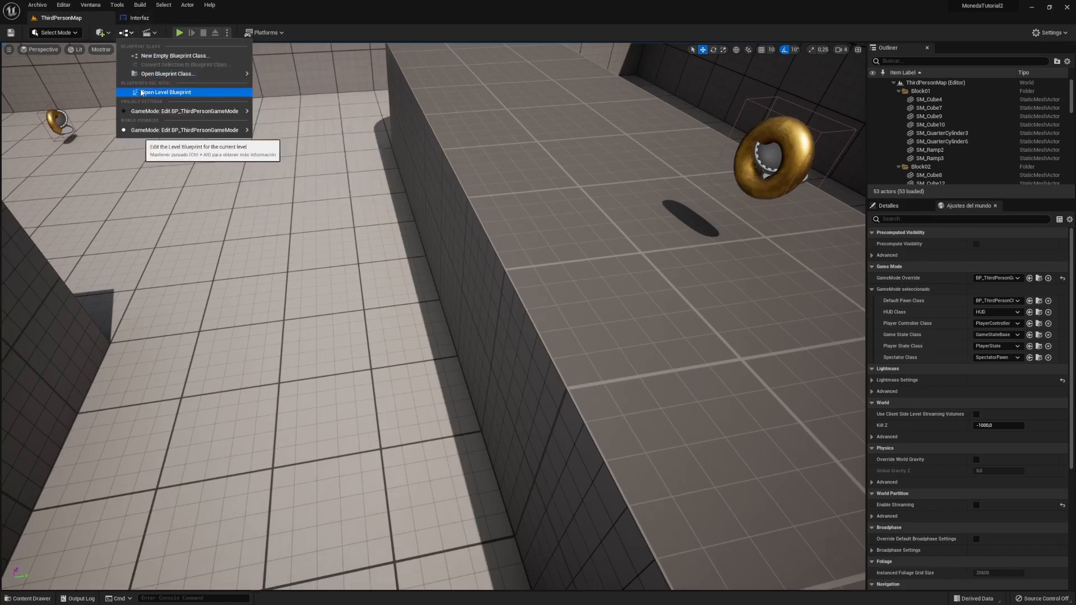
{"action": "left_click", "coordinate": [208, 95]}
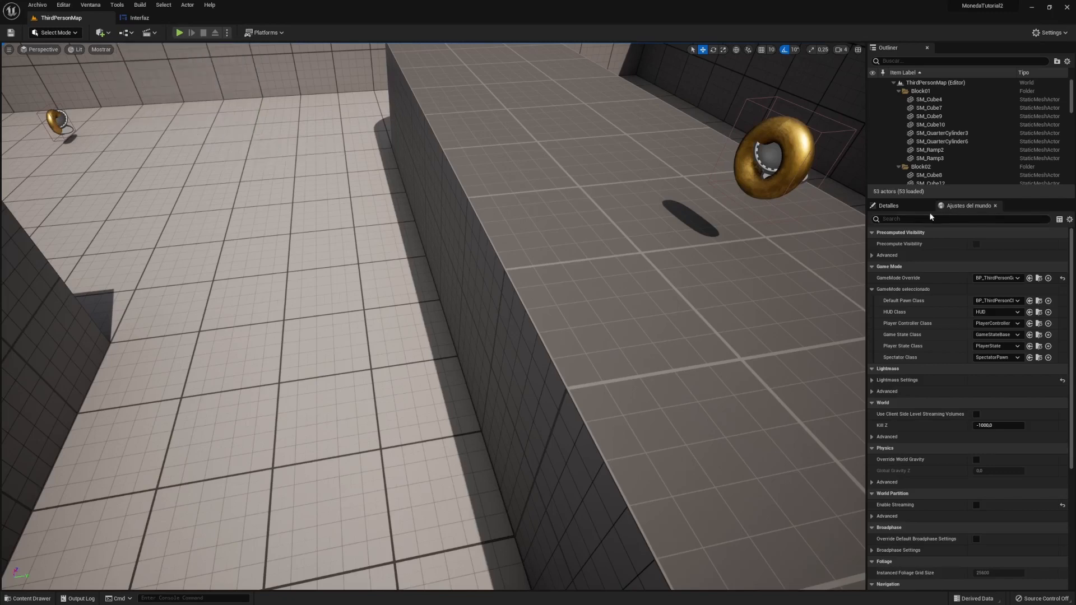
- Locate the GameMode Override blueprint BP_ThirdPersonGameMode through the World Settings and open its event graph
{"action": "left_click", "coordinate": [963, 209]}
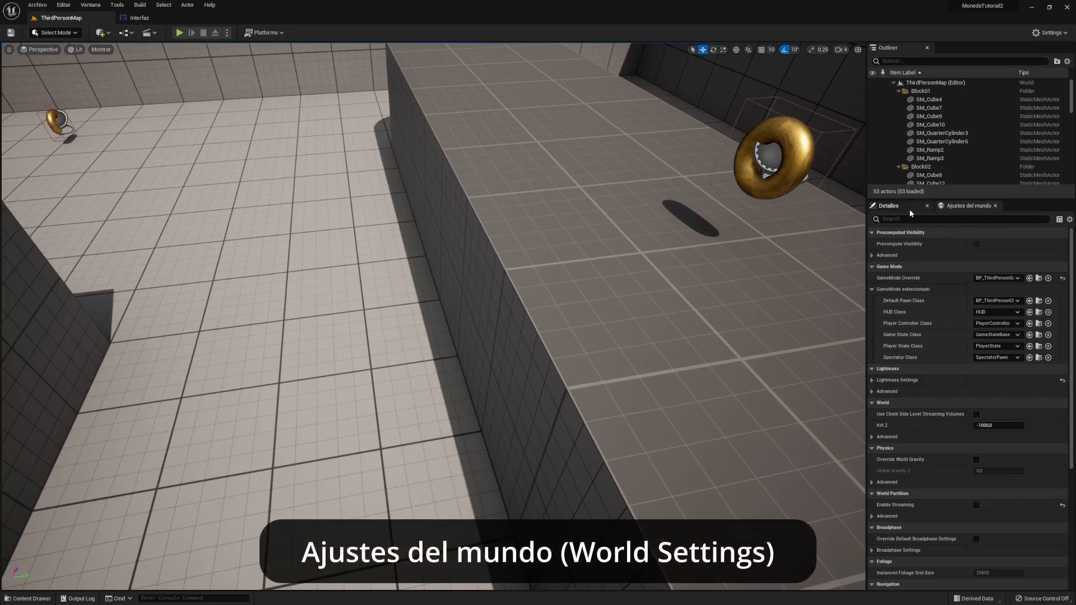
{"action": "left_click", "coordinate": [964, 208]}
{"action": "left_click", "coordinate": [91, 5]}
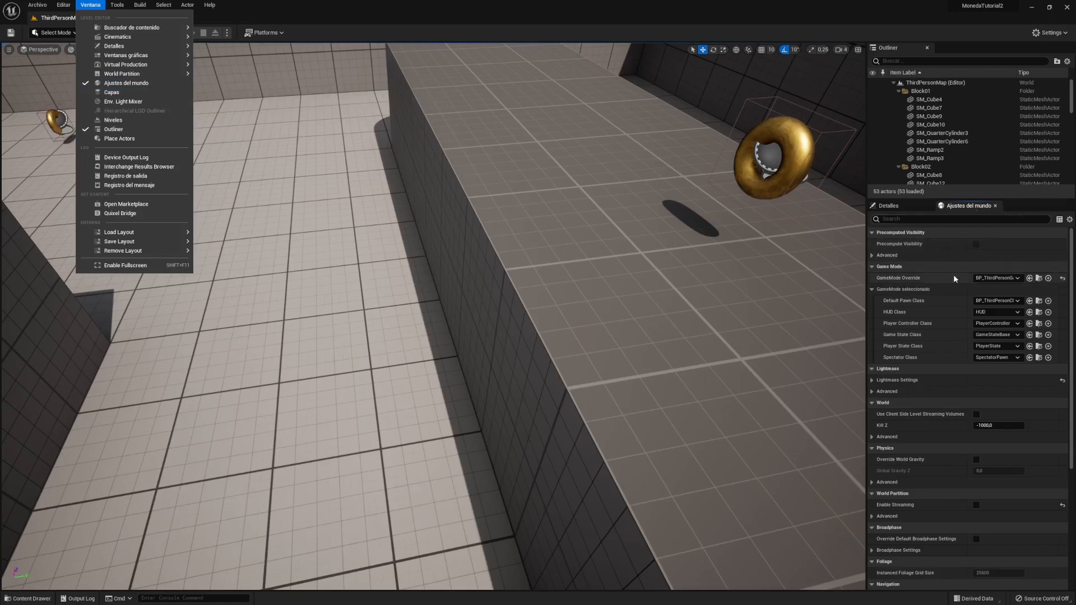
{"action": "left_click", "coordinate": [932, 283]}
{"action": "left_click", "coordinate": [872, 289]}
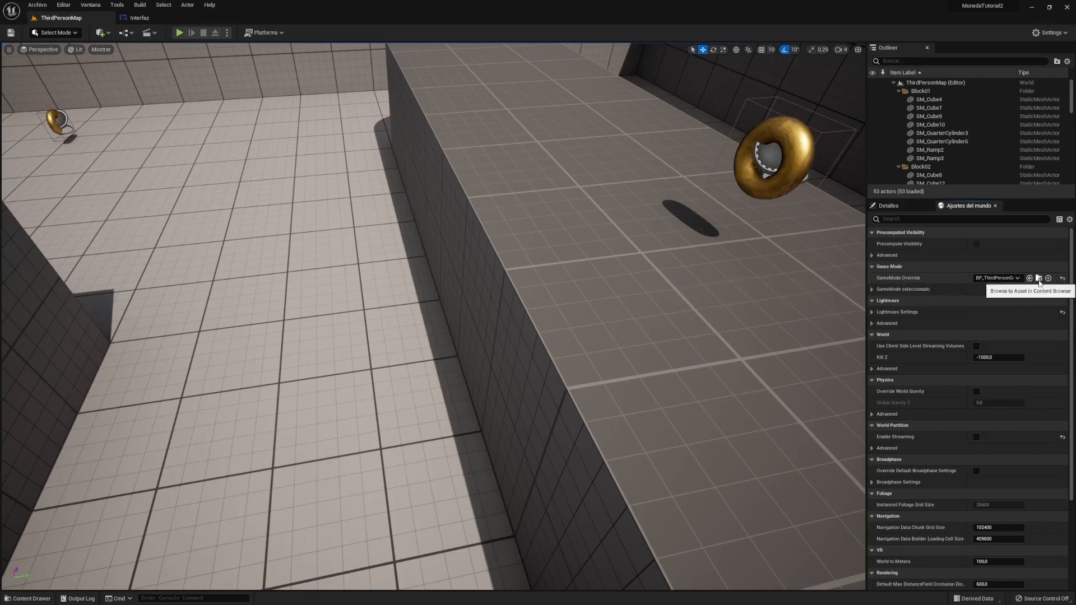
{"action": "left_click", "coordinate": [1039, 279]}
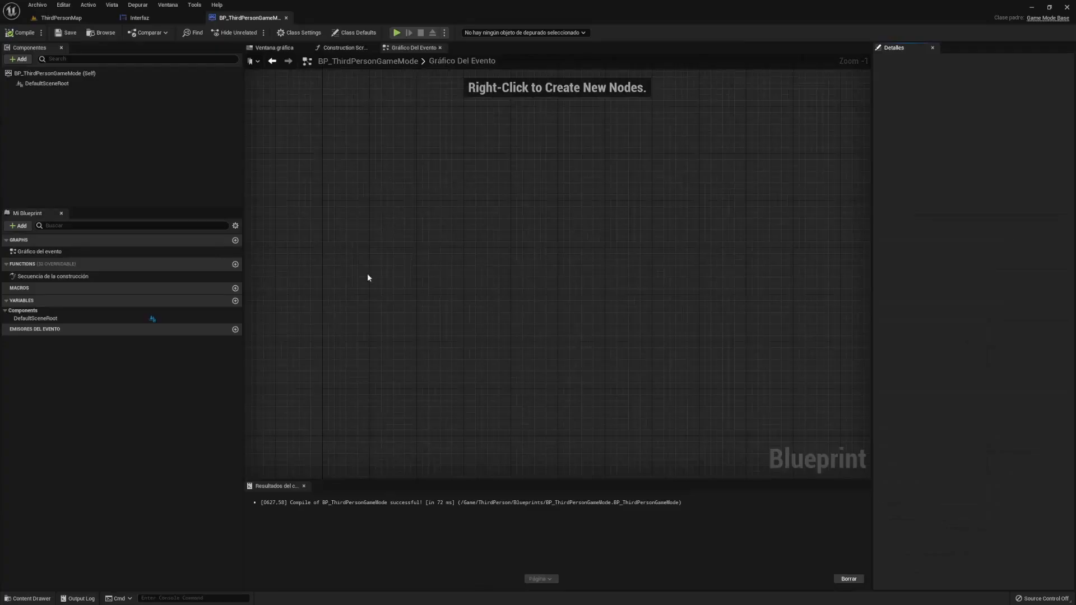
- Add an Event BeginPlay node to the BP_ThirdPersonGameMode event graph
{"action": "right_click", "coordinate": [349, 222]}
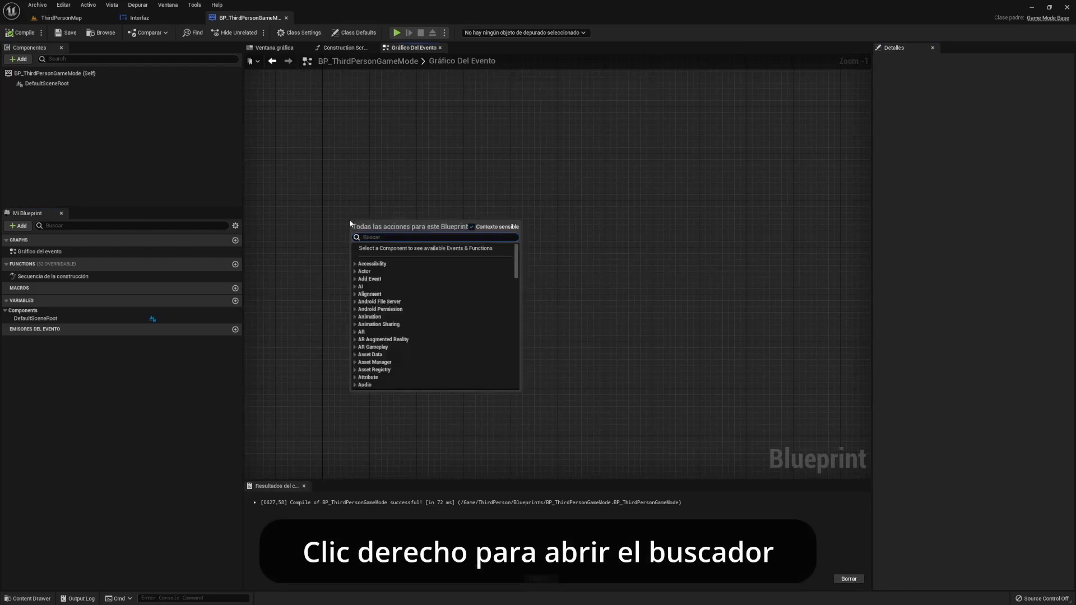
{"action": "type", "text": "eve"}
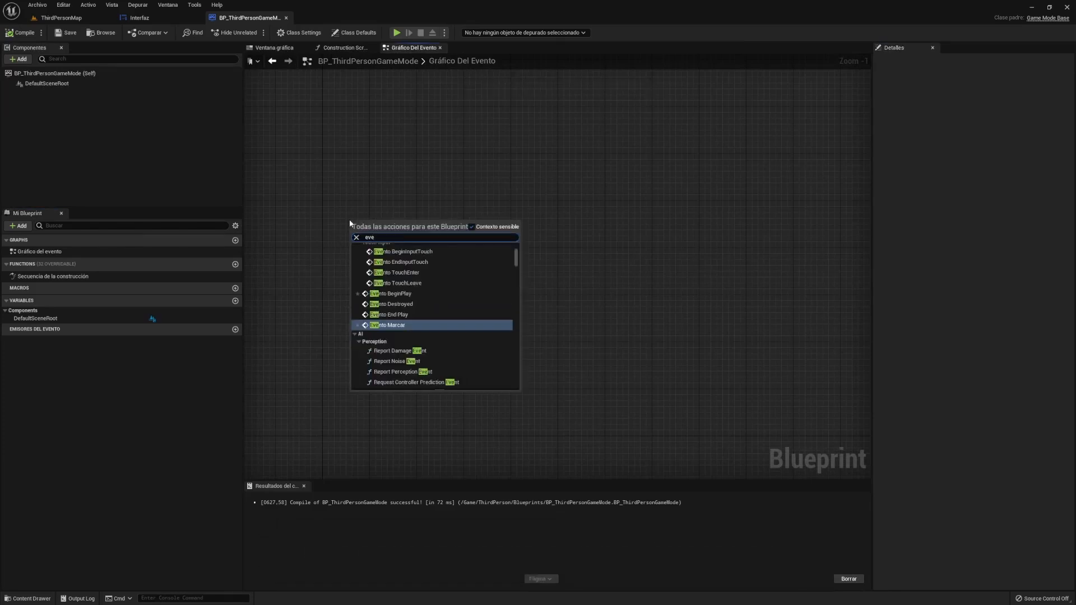
{"action": "type", "text": "nt begin"}
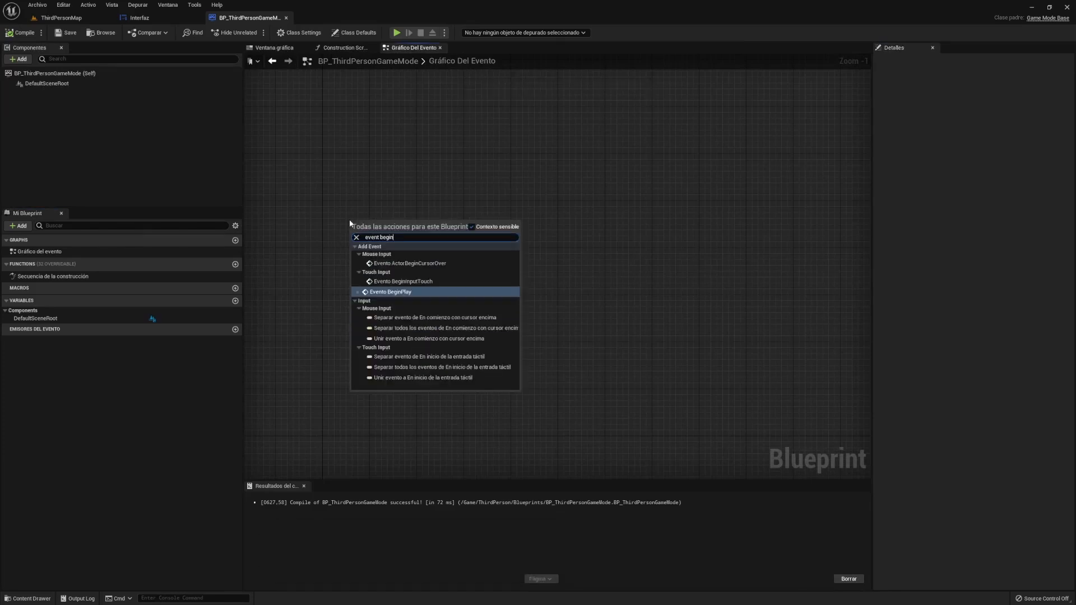
{"action": "type", "text": "pl"}
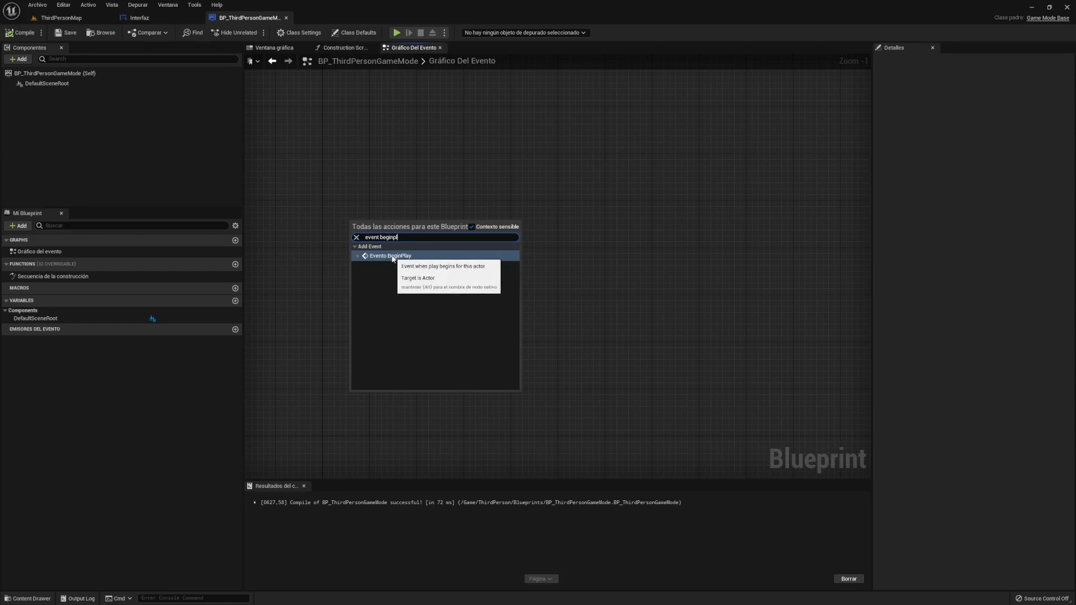
{"action": "left_click", "coordinate": [392, 257]}
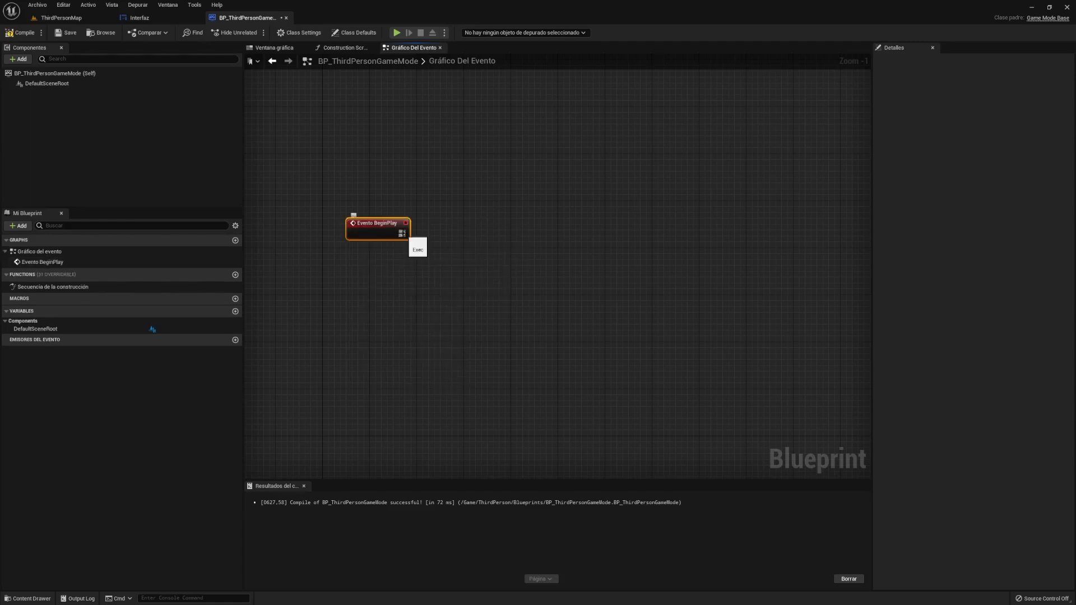
- Add a Create Widget node connected to Event BeginPlay and line it up with the event
{"action": "left_click_drag", "start_coordinate": [403, 233], "coordinate": [468, 215]}
{"action": "type", "text": "creat"}
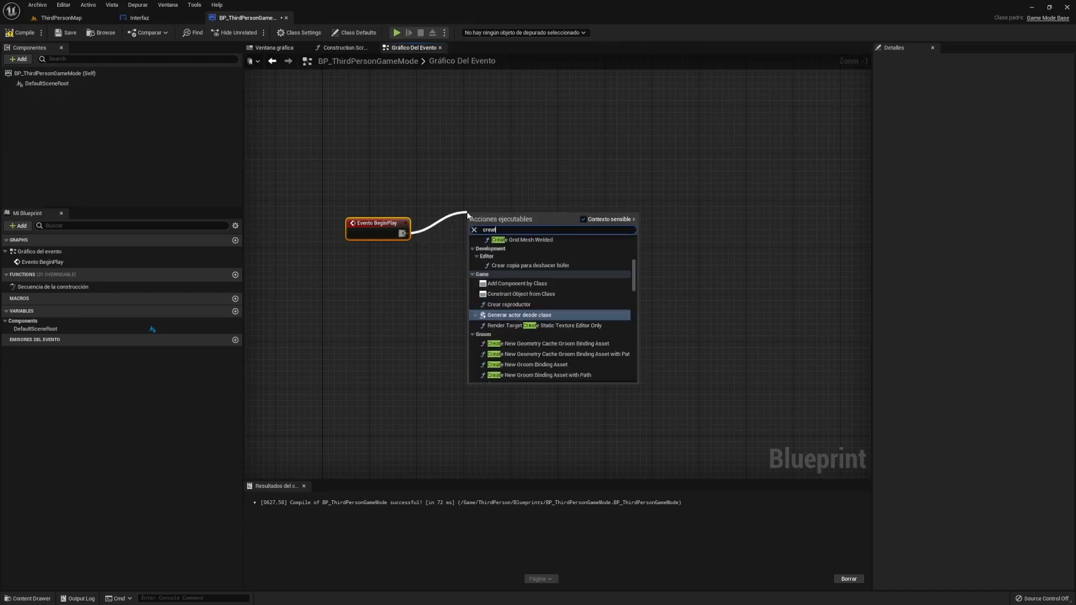
{"action": "type", "text": "e wid"}
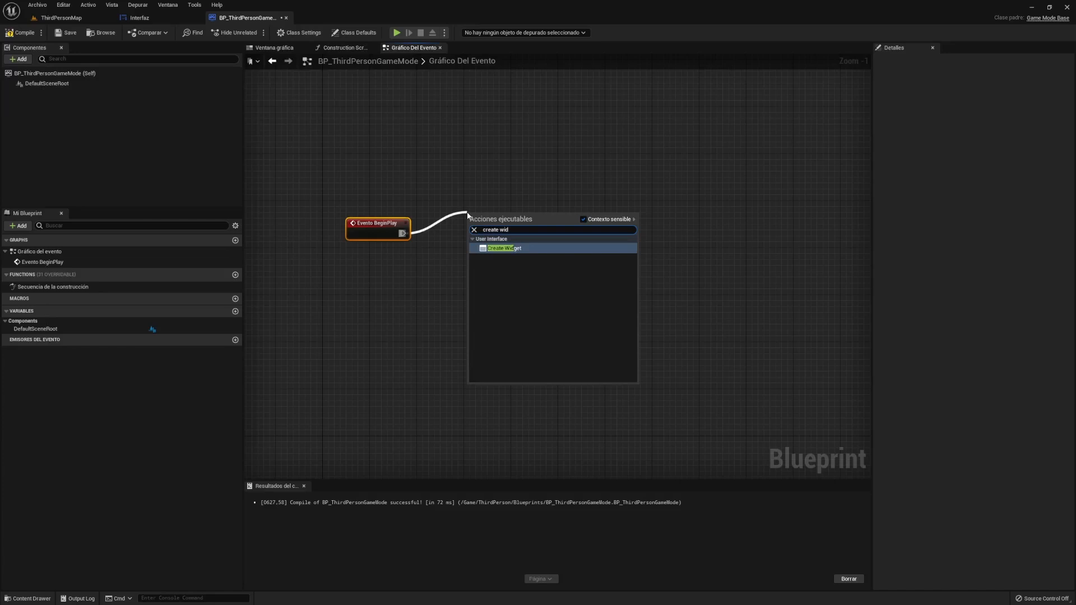
{"action": "left_click", "coordinate": [504, 248]}
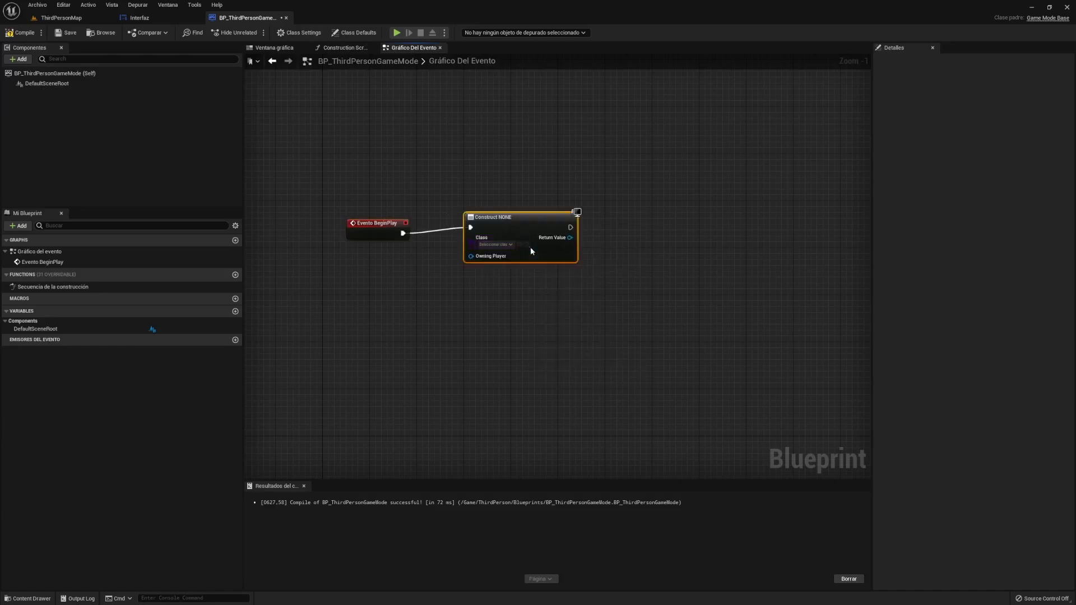
{"action": "left_click_drag", "start_coordinate": [520, 219], "coordinate": [515, 225]}
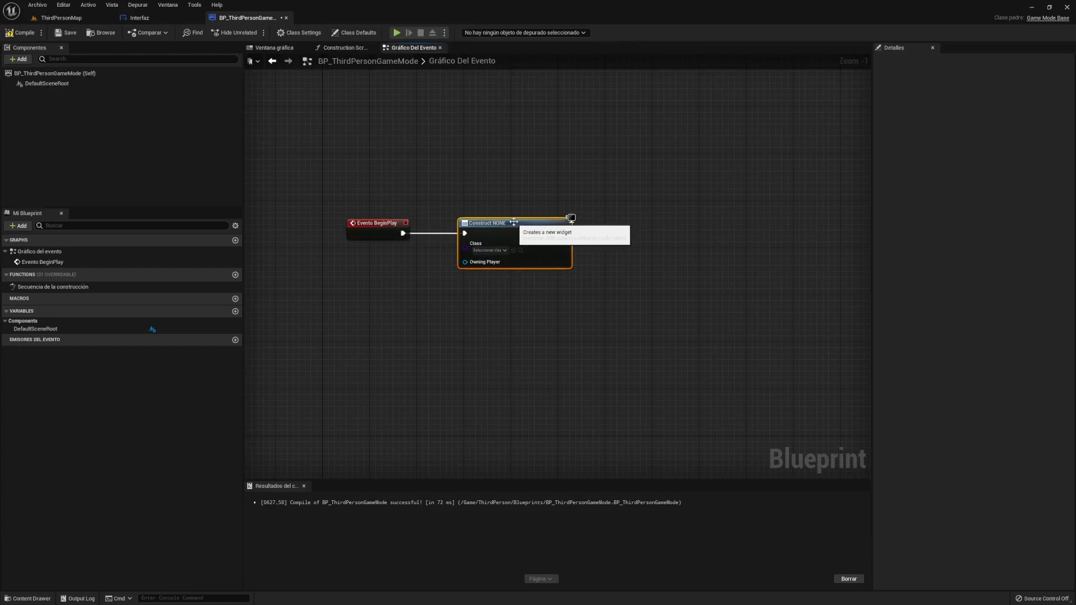
- Set the Create Widget node's class to Interfaz, then compile and save the game mode blueprint
{"action": "left_click", "coordinate": [501, 251]}
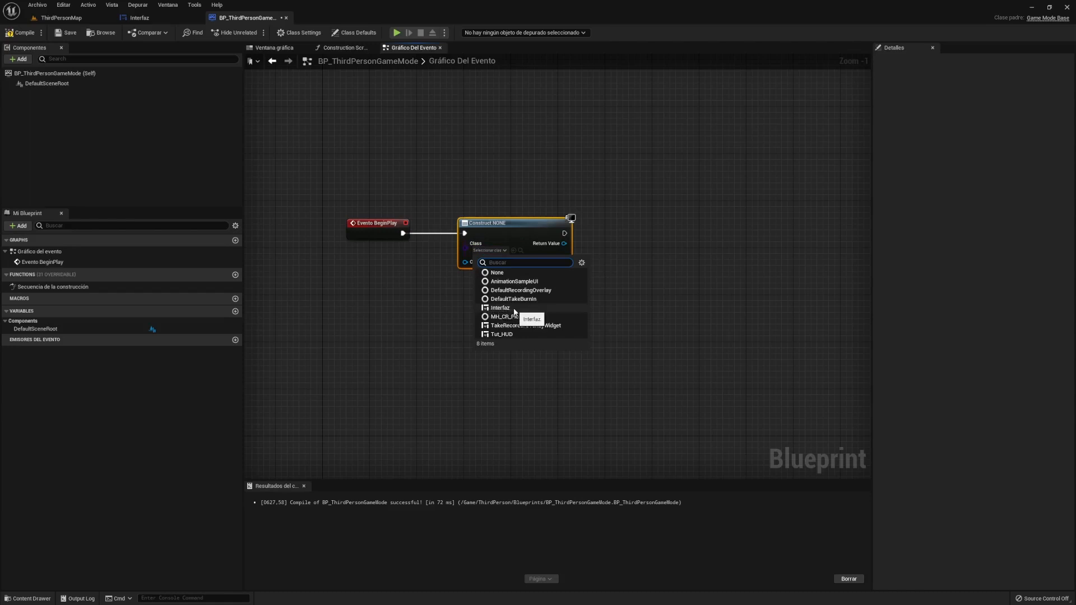
{"action": "type", "text": "inte"}
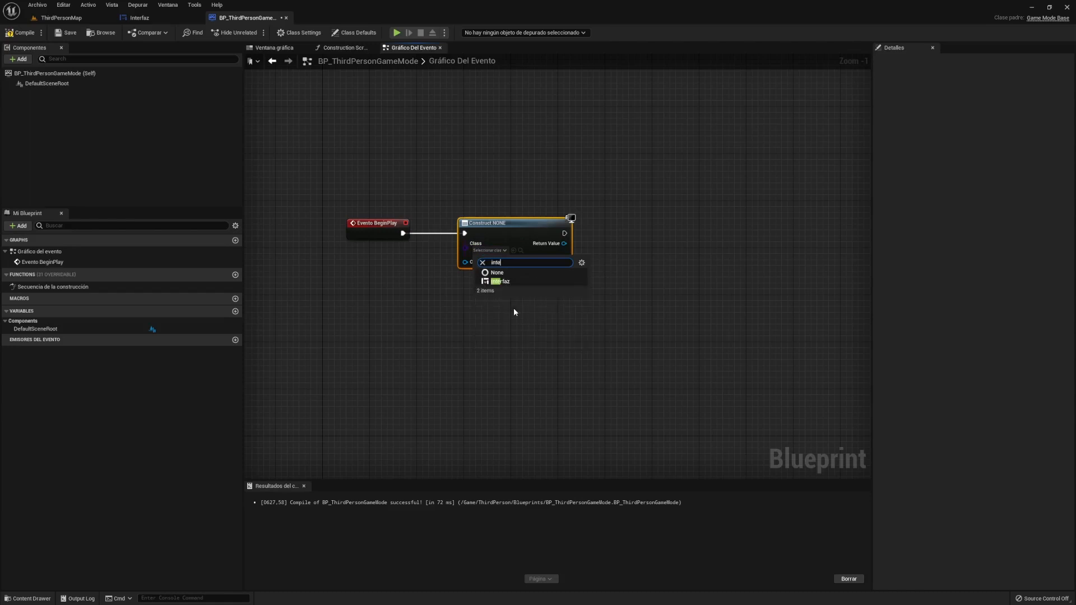
{"action": "left_click", "coordinate": [499, 281]}
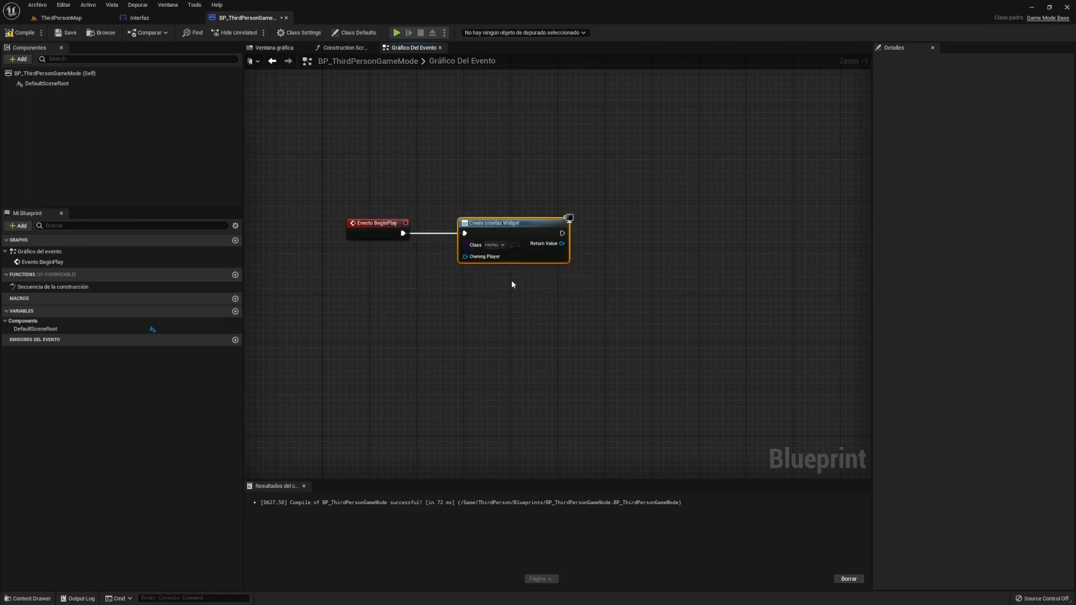
{"action": "left_click", "coordinate": [22, 32]}
{"action": "left_click", "coordinate": [64, 33]}
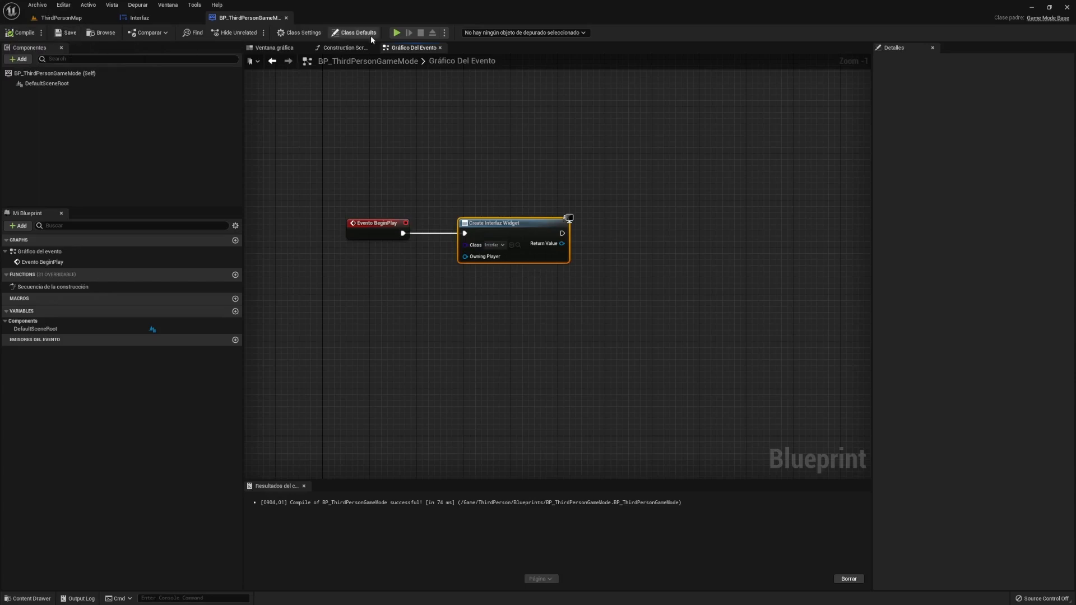
- Play-test the game with only the Create Widget node in place, walk the character around, and stop the simulation
{"action": "left_click", "coordinate": [397, 33]}
{"action": "left_click", "coordinate": [588, 322]}
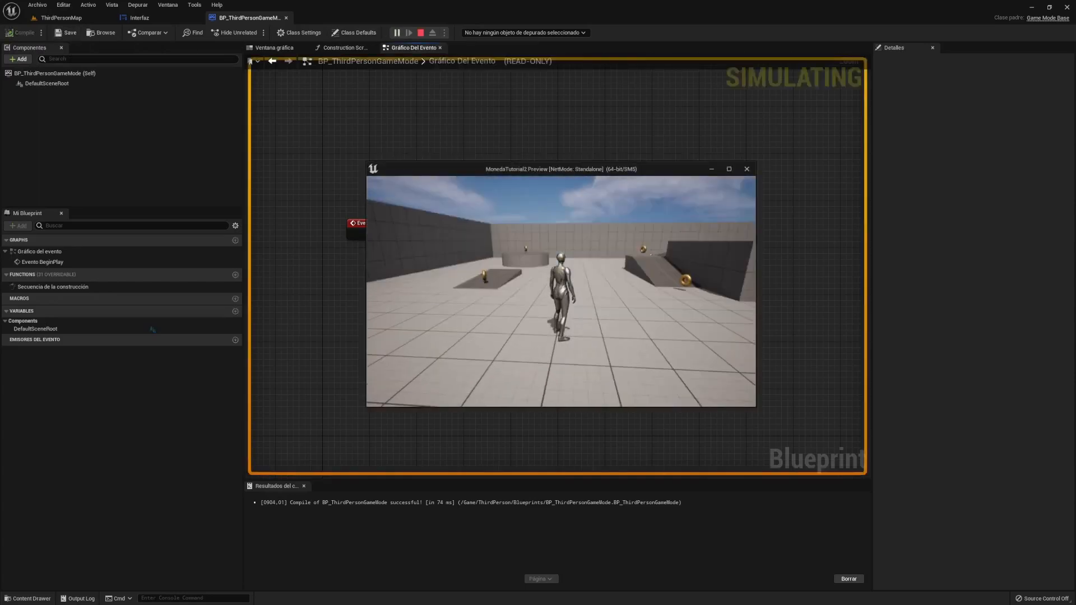
{"action": "key", "text": "w"}
{"action": "key", "text": "a"}
{"action": "key", "text": "s"}
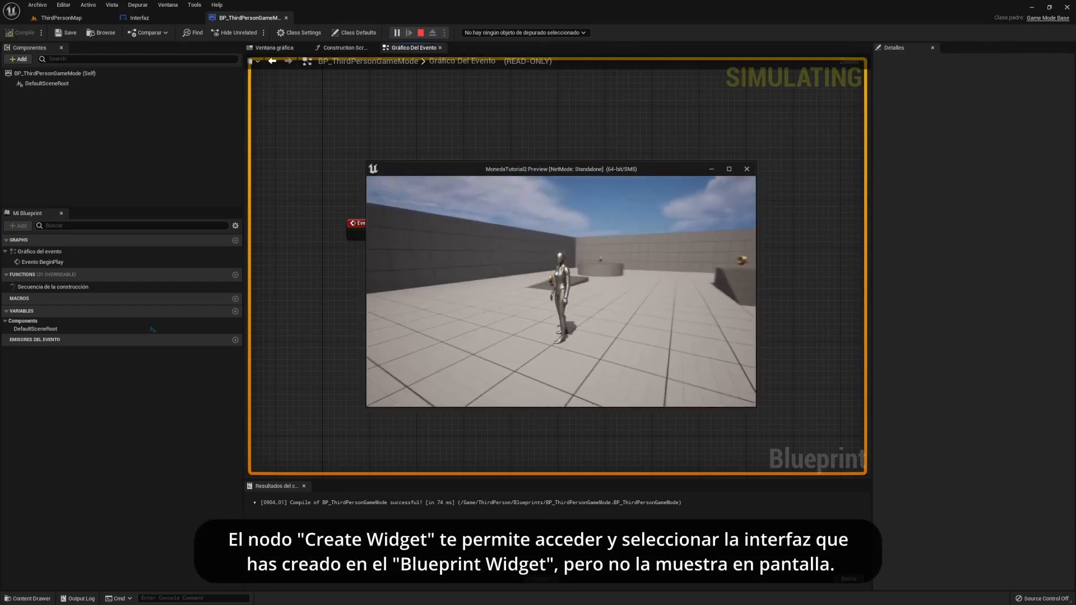
{"action": "key", "text": "Escape"}
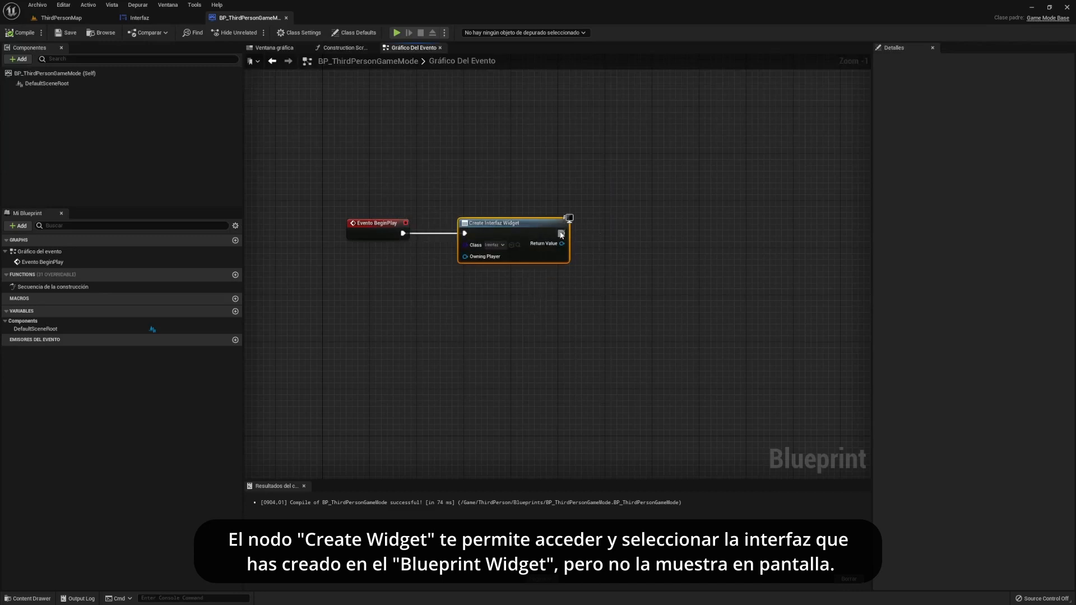
- Add an "Añadir a ventana gráfica" node after the Create Interfaz Widget node, align it, and compile the blueprint
{"action": "left_click_drag", "start_coordinate": [562, 233], "coordinate": [622, 234]}
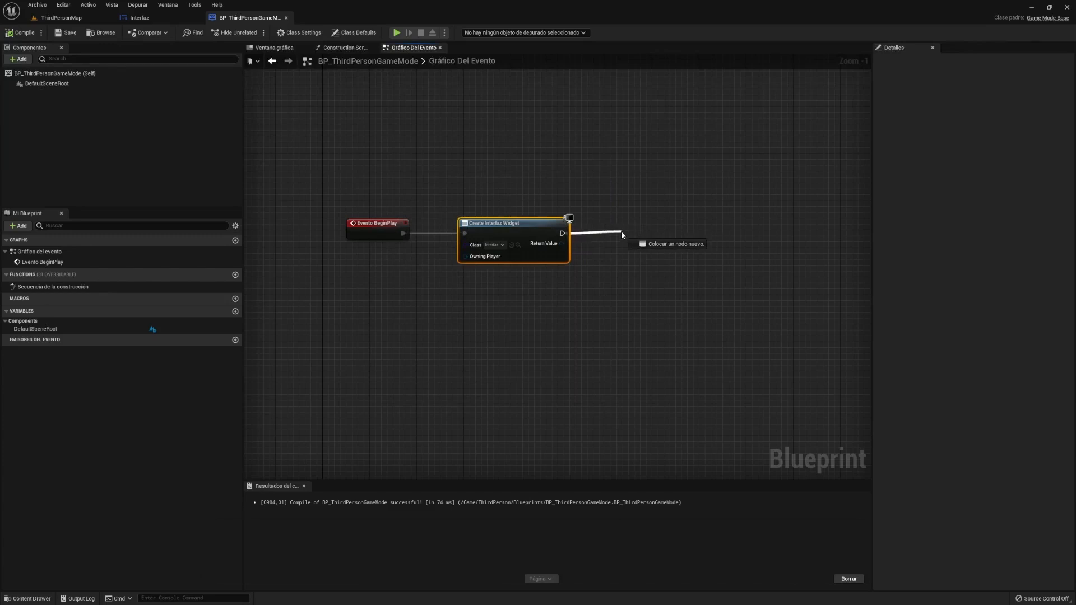
{"action": "left_click_drag", "start_coordinate": [622, 234], "coordinate": [622, 234]}
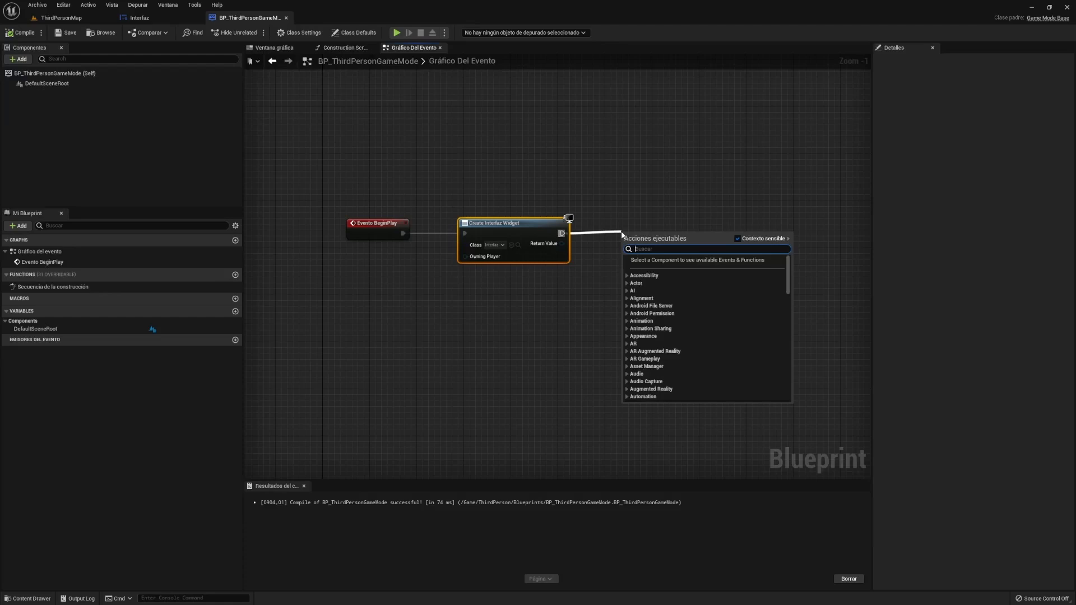
{"action": "type", "text": "ventana"}
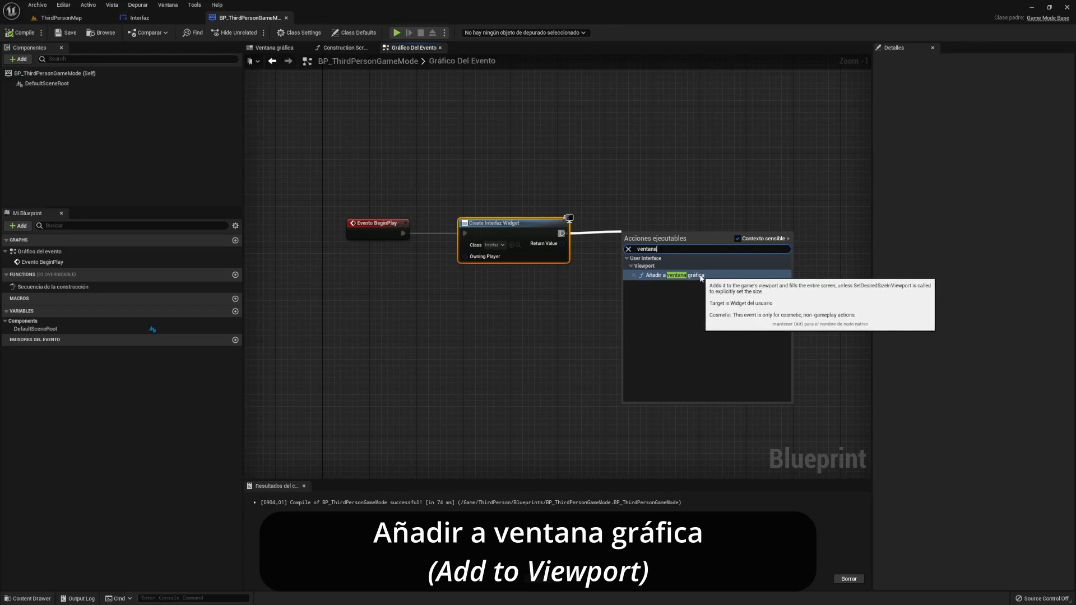
{"action": "left_click", "coordinate": [684, 276]}
{"action": "left_click_drag", "start_coordinate": [704, 270], "coordinate": [703, 252]}
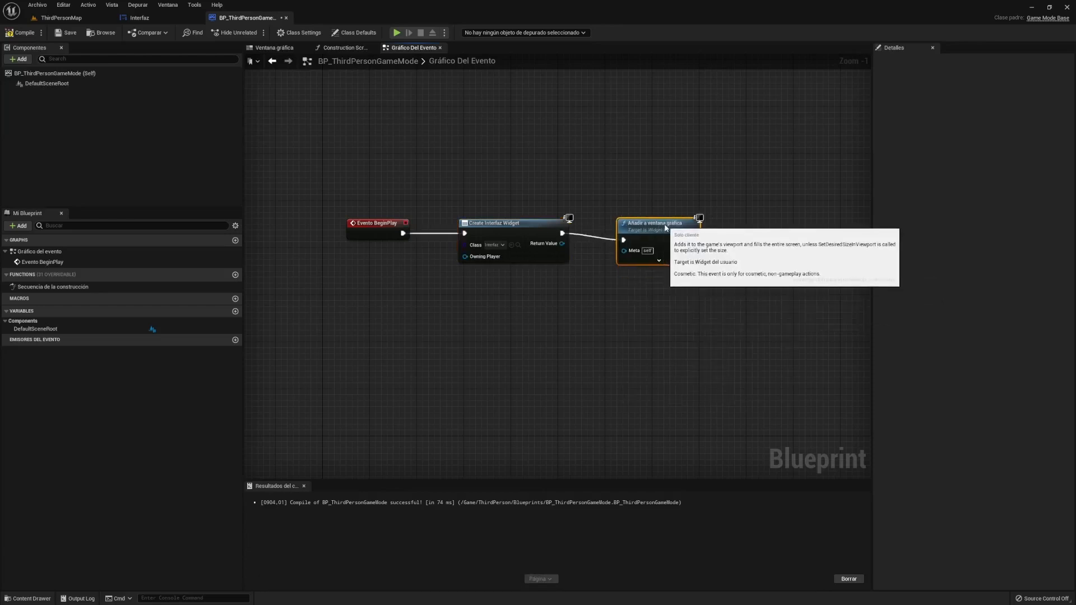
{"action": "left_click", "coordinate": [23, 35]}
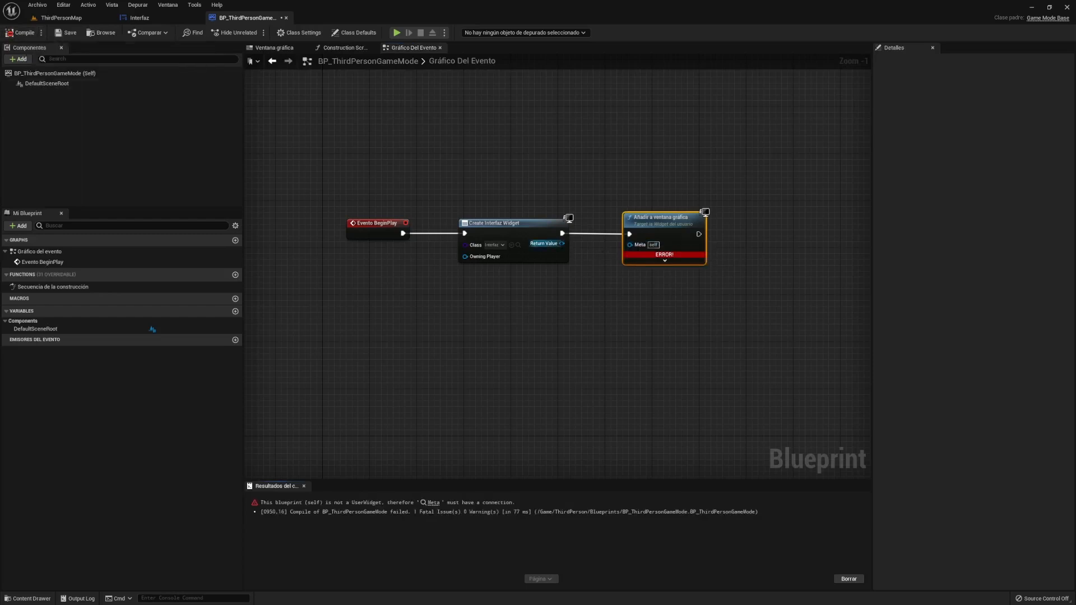
- Connect the Create Interfaz Widget node's Return Value to the Meta pin of "Añadir a ventana gráfica" and compile the blueprint
{"action": "left_click_drag", "start_coordinate": [563, 244], "coordinate": [633, 248]}
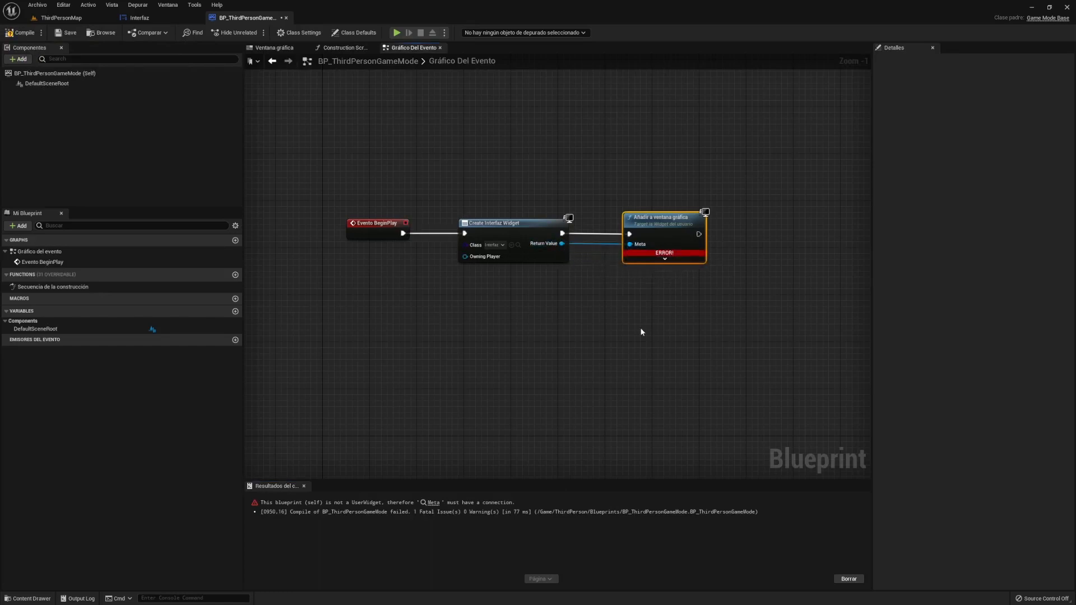
{"action": "left_click", "coordinate": [25, 33]}
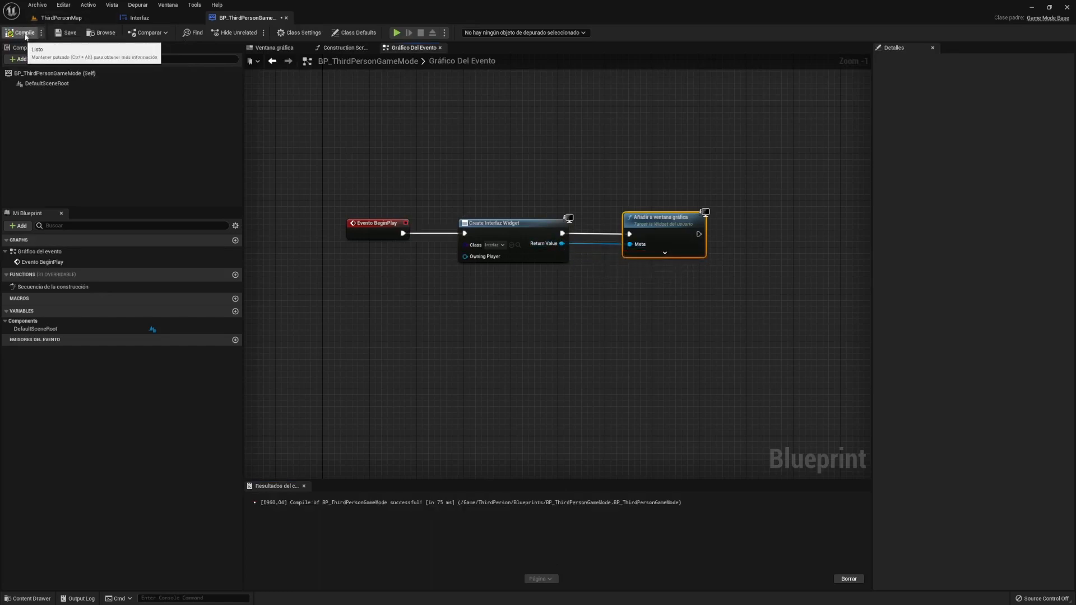
- Play-test the game with the interface added to the viewport, run and jump the character around, and stop the simulation
{"action": "left_click", "coordinate": [397, 33]}
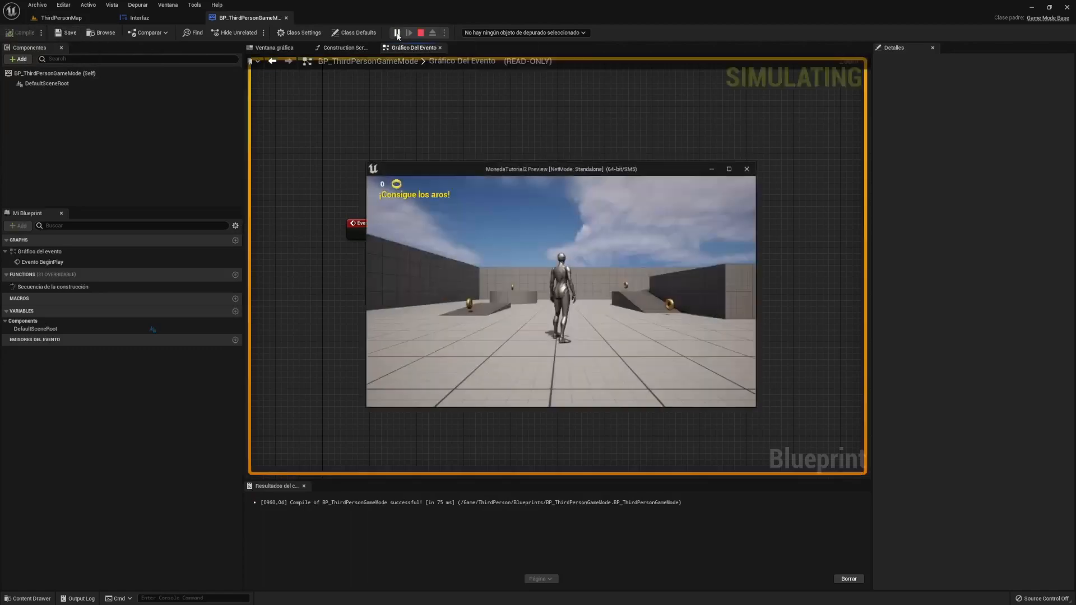
{"action": "left_click", "coordinate": [500, 278]}
{"action": "key", "text": "w"}
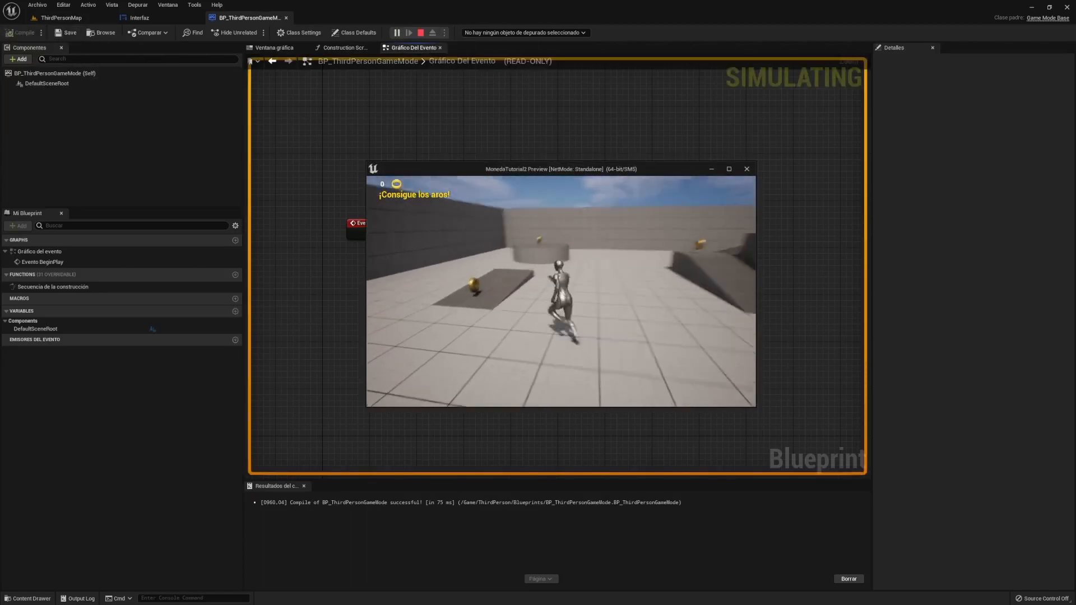
{"action": "key", "text": "space"}
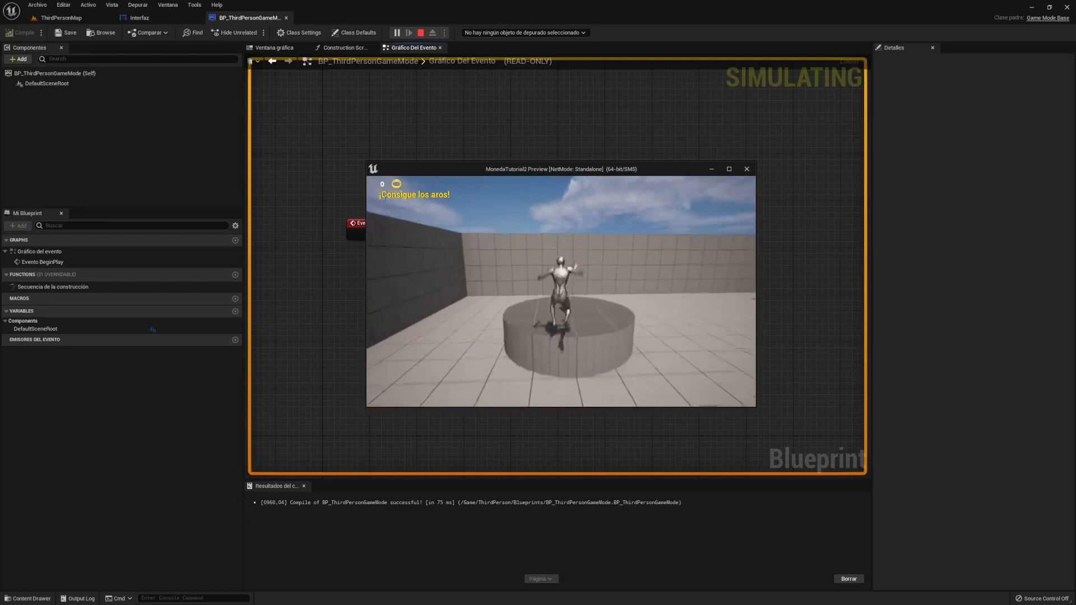
{"action": "key", "text": "d"}
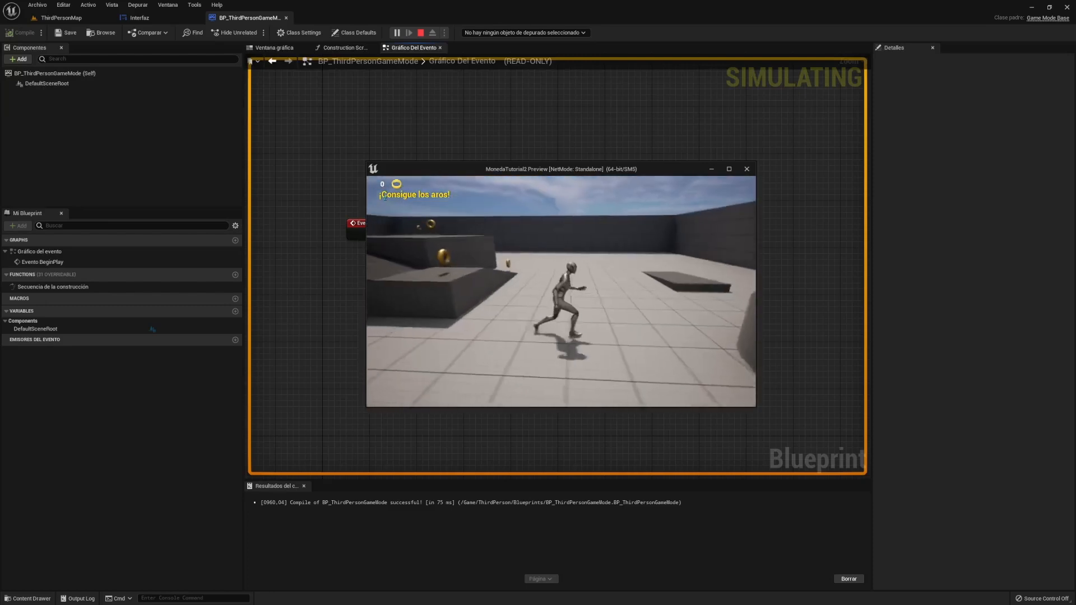
{"action": "key", "text": "s"}
{"action": "key", "text": "a"}
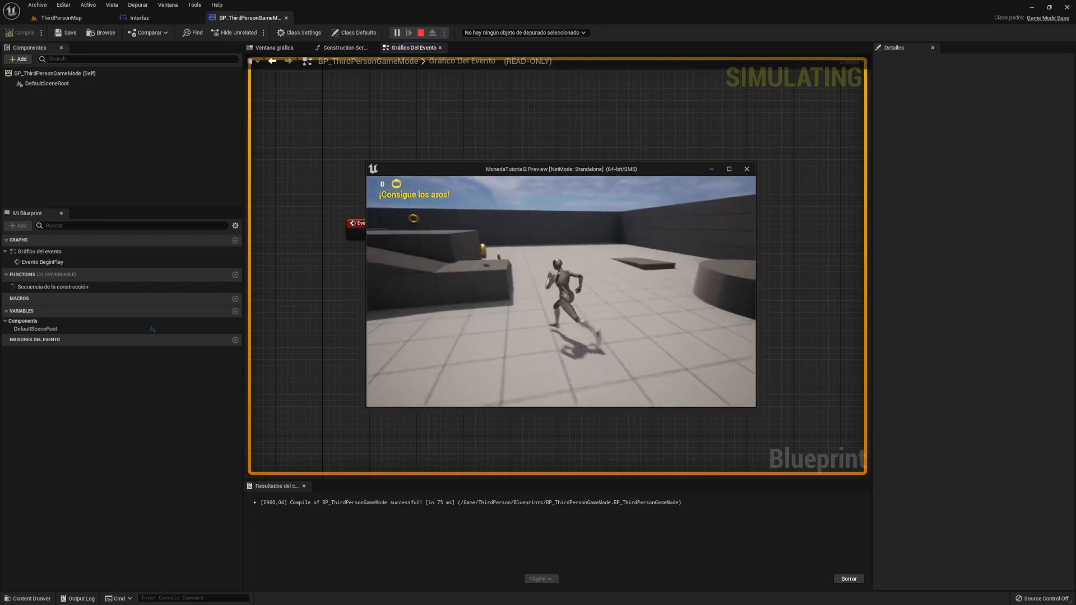
{"action": "key", "text": "s"}
{"action": "key", "text": "d"}
{"action": "key", "text": "w"}
{"action": "key", "text": "a"}
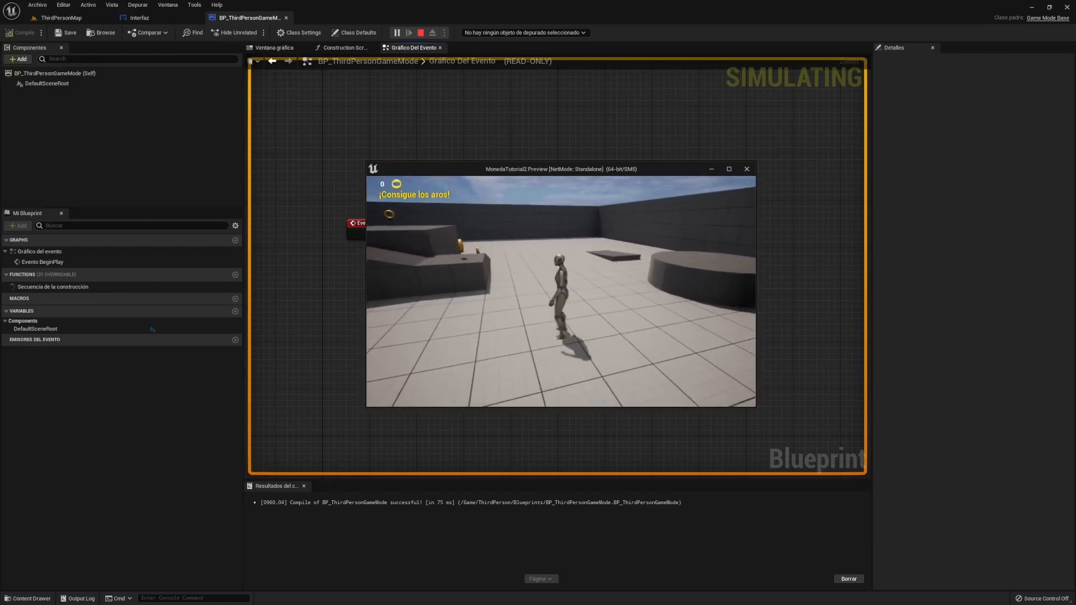
{"action": "key", "text": "Escape"}
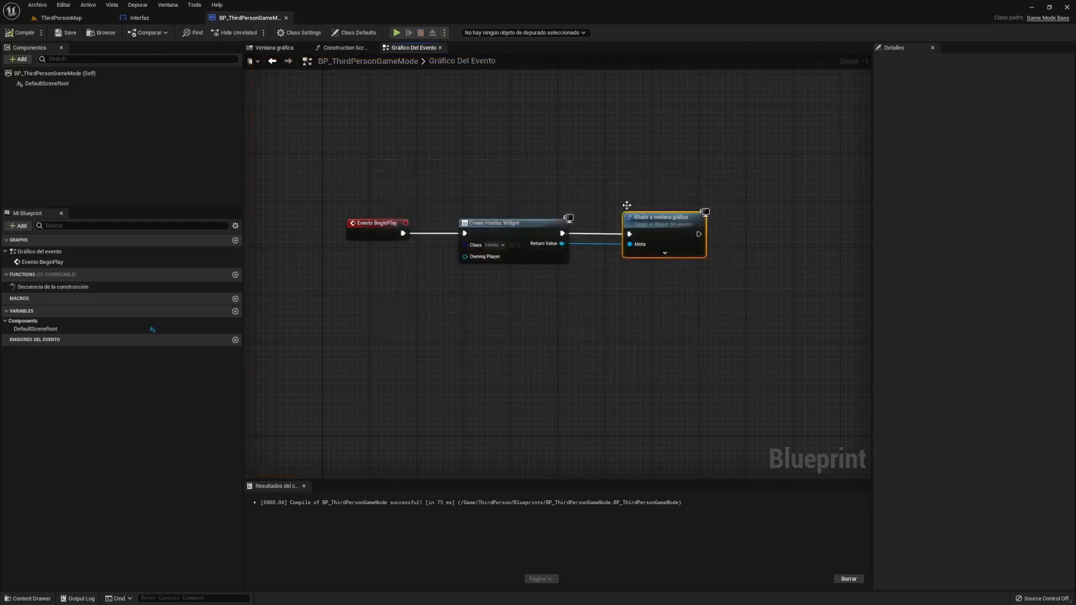
- Change the counter text in the Interfaz widget to ":)" and compile the widget
{"action": "left_click", "coordinate": [146, 18]}
{"action": "left_click", "coordinate": [318, 241]}
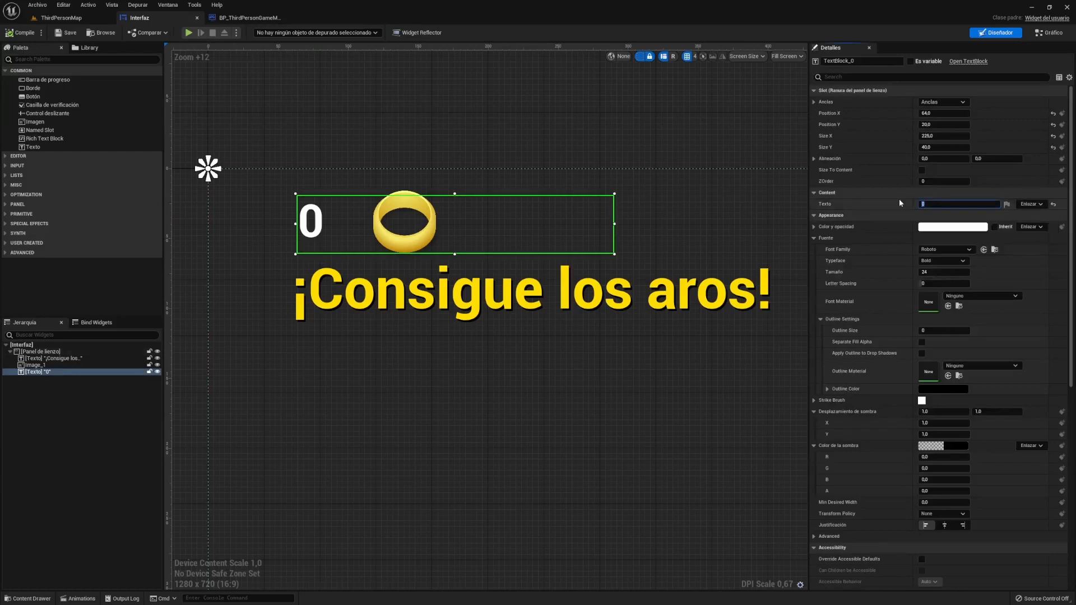
{"action": "key", "text": "BackSpace"}
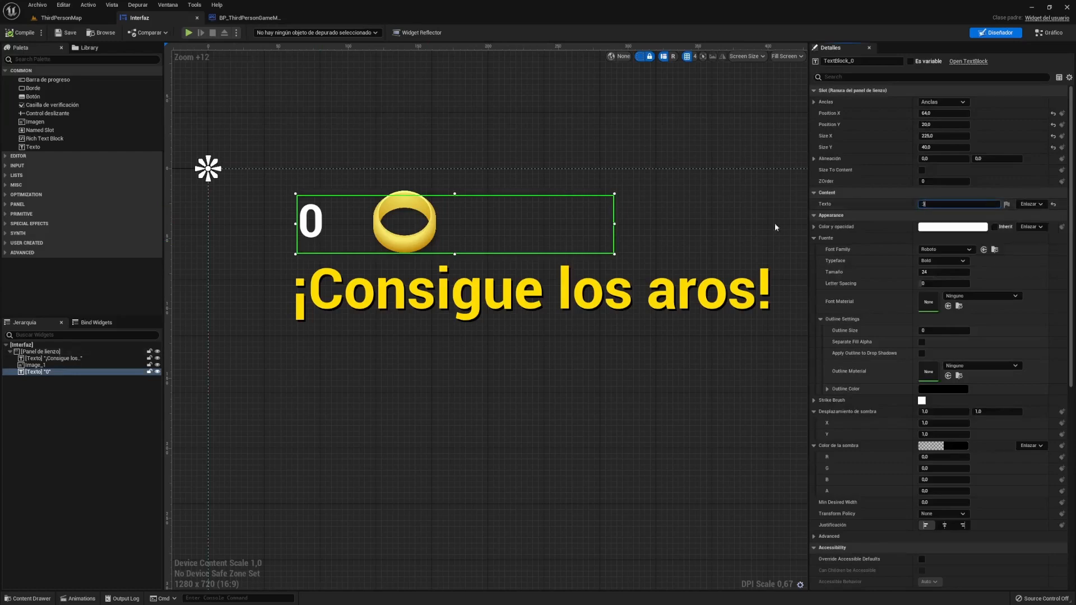
{"action": "left_click", "coordinate": [468, 148]}
{"action": "left_click", "coordinate": [26, 33]}
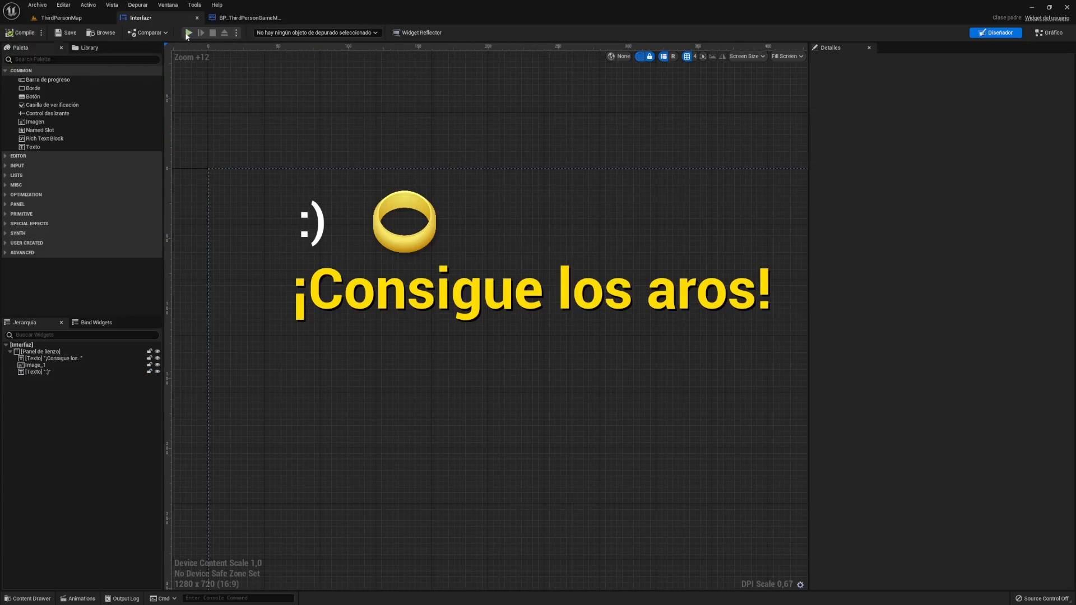
- Play-test the game to check the edited counter text, move the character briefly, and stop the simulation
{"action": "left_click", "coordinate": [189, 33]}
{"action": "key", "text": "w"}
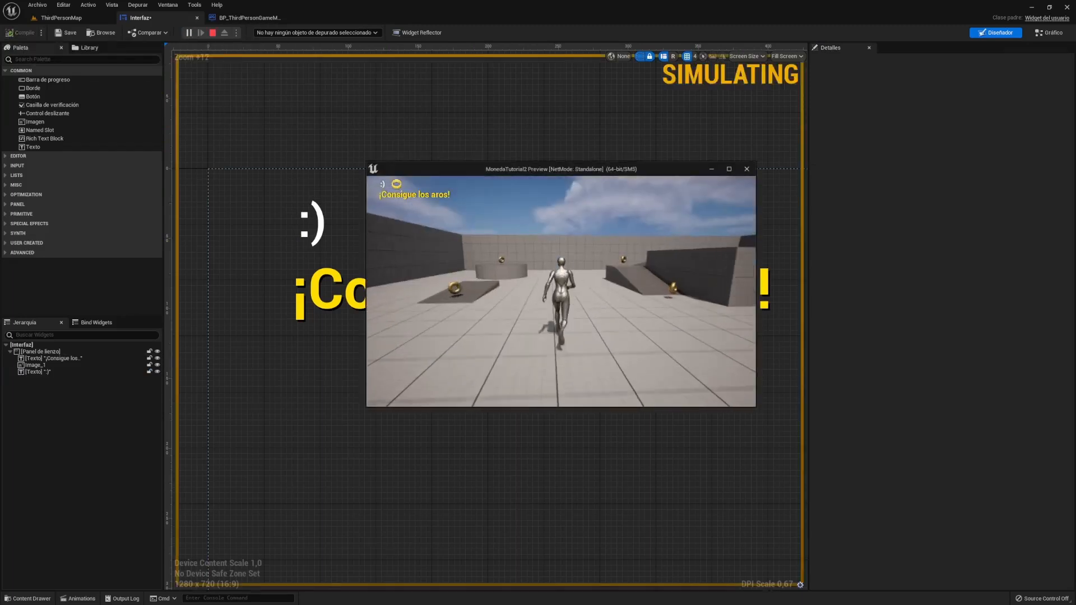
{"action": "key", "text": "s"}
{"action": "key", "text": "d"}
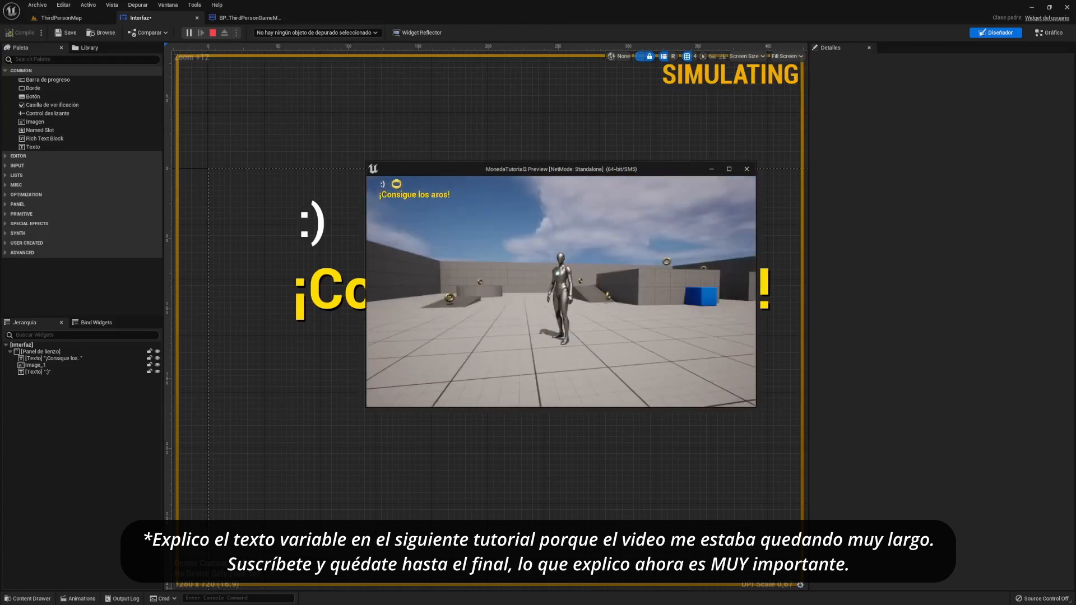
{"action": "key", "text": "Escape"}
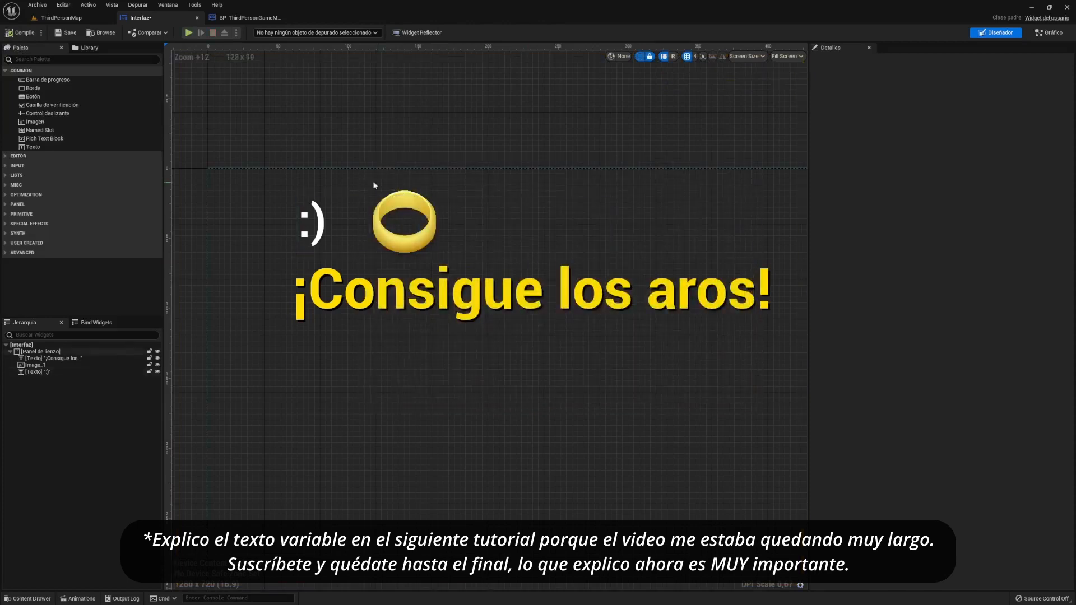
- Select the "¡Consigue los aros!" text and open its anchor presets to examine the available options
{"action": "scroll", "coordinate": [428, 283], "scroll_direction": "down", "scroll_amount": 6}
{"action": "left_click", "coordinate": [347, 259]}
{"action": "left_click", "coordinate": [346, 259]}
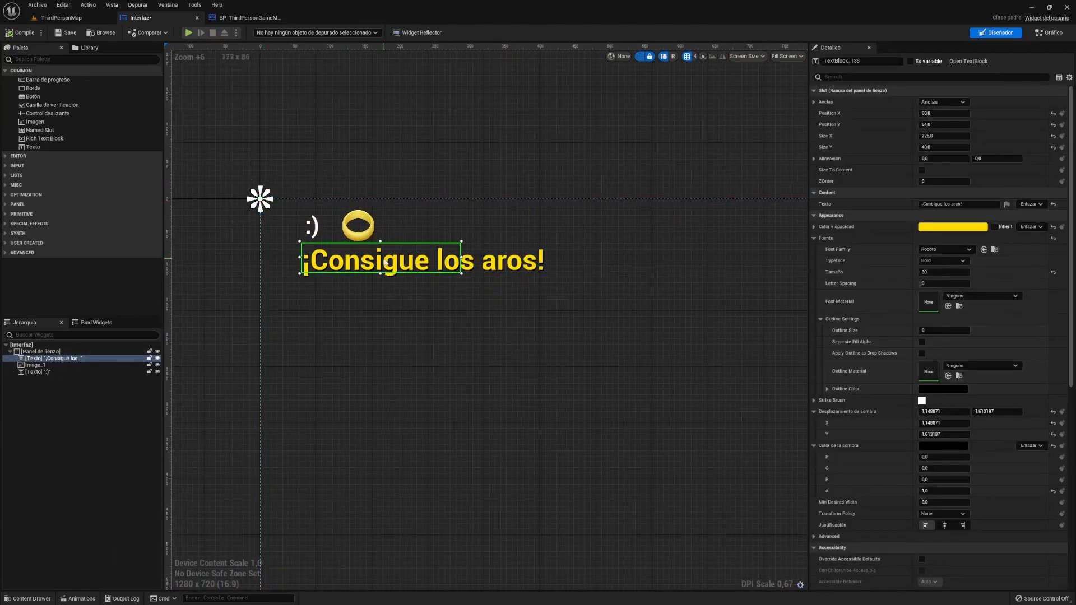
{"action": "scroll", "coordinate": [384, 263], "scroll_direction": "up", "scroll_amount": 3}
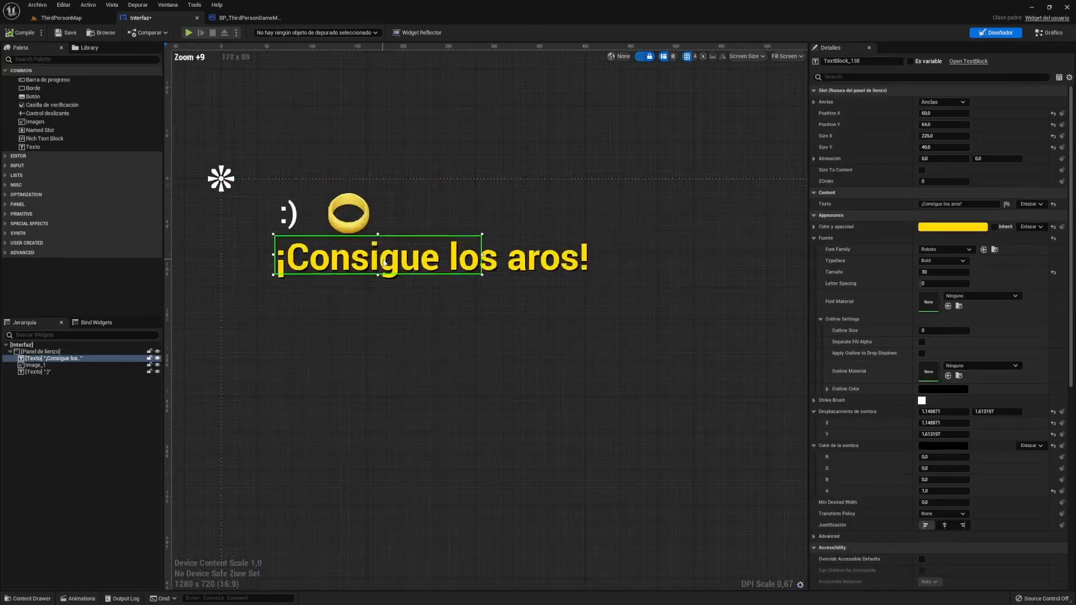
{"action": "left_click", "coordinate": [943, 102]}
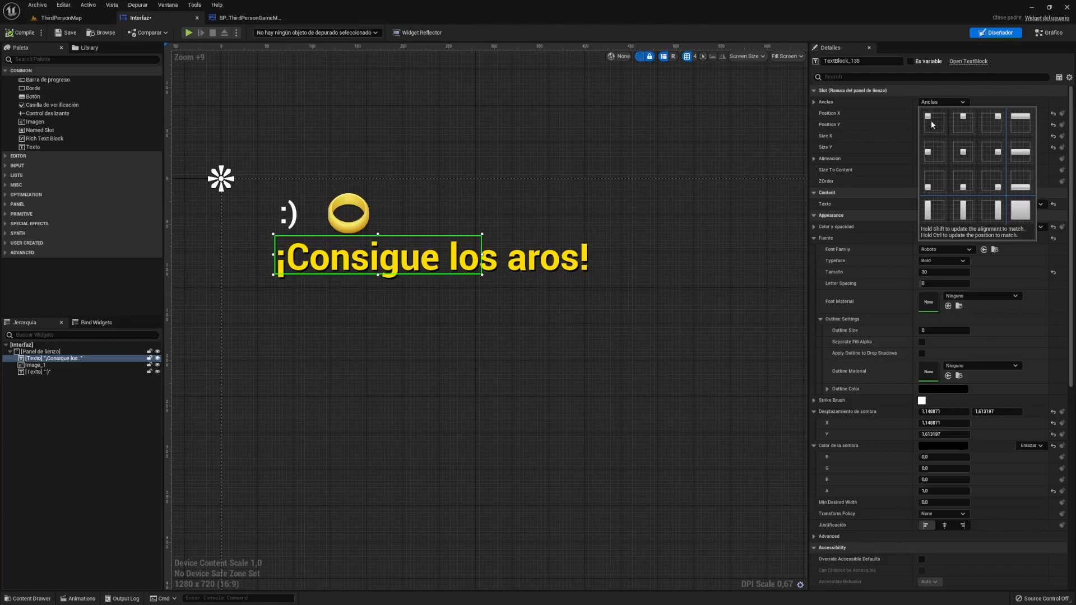
- Move the ring image to roughly the middle of the canvas, at about X 932, Y 468
{"action": "right_click_drag", "start_coordinate": [555, 237], "coordinate": [510, 283]}
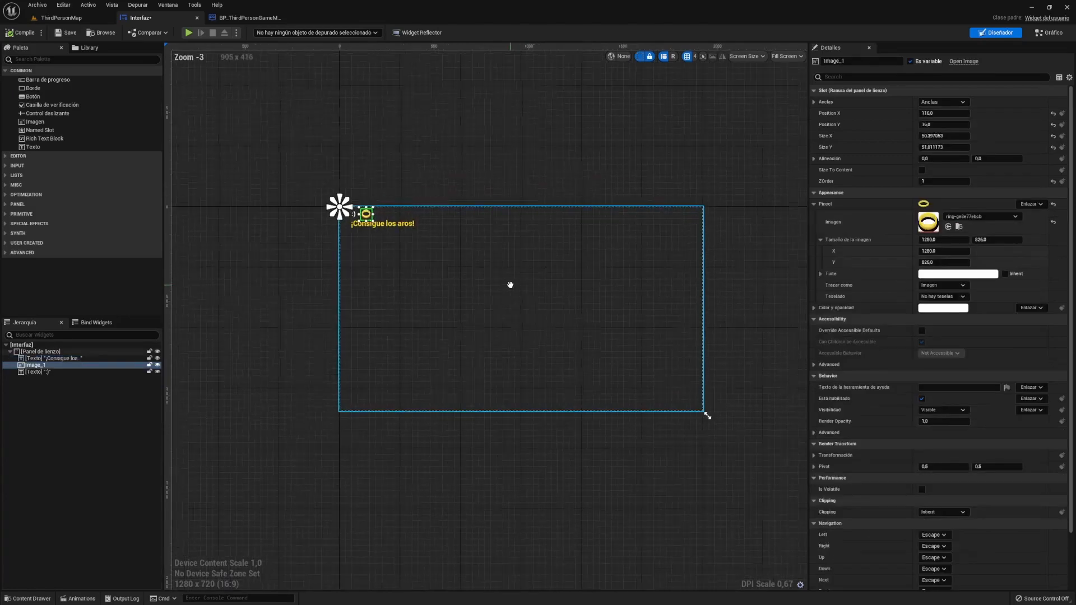
{"action": "scroll", "coordinate": [509, 283], "scroll_direction": "up", "scroll_amount": 2}
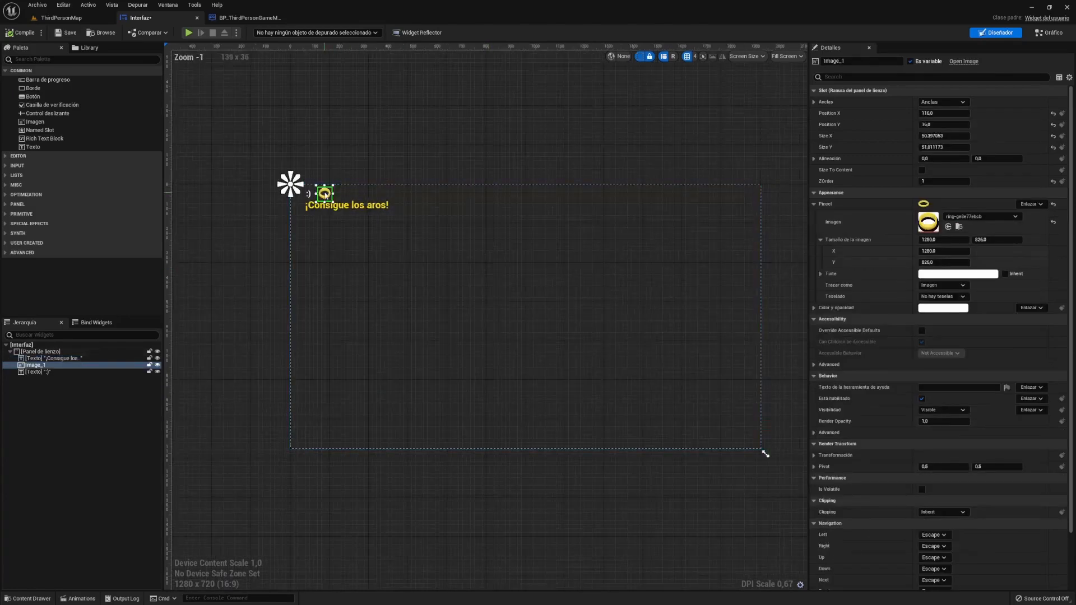
{"action": "left_click_drag", "start_coordinate": [487, 267], "coordinate": [513, 305]}
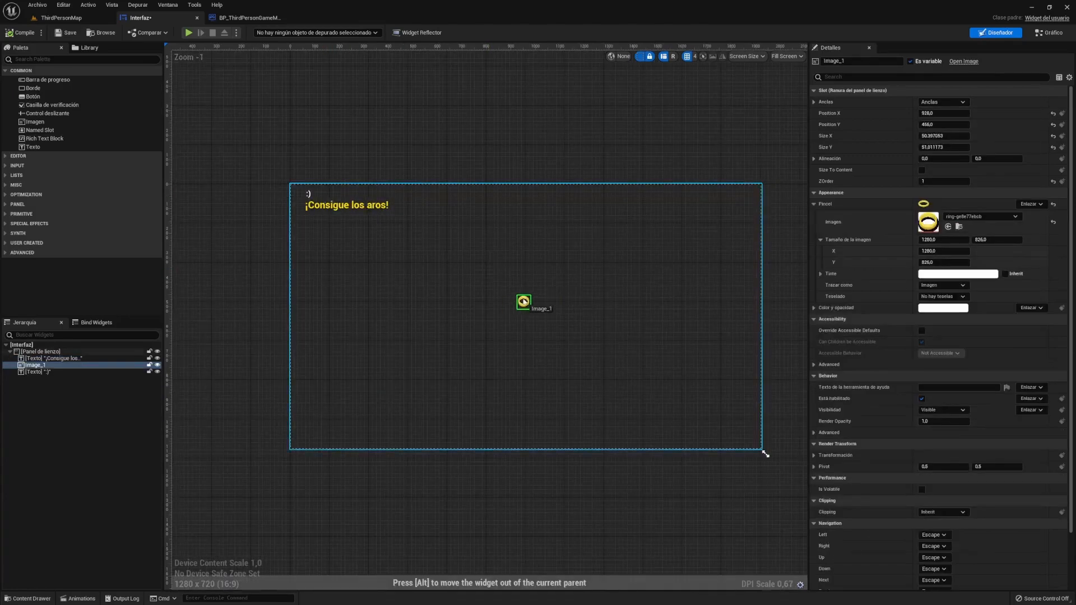
- Move the ":)" text to the canvas's upper-right corner, at about X 1828, Y 40, and open its anchor presets
{"action": "left_click", "coordinate": [315, 199]}
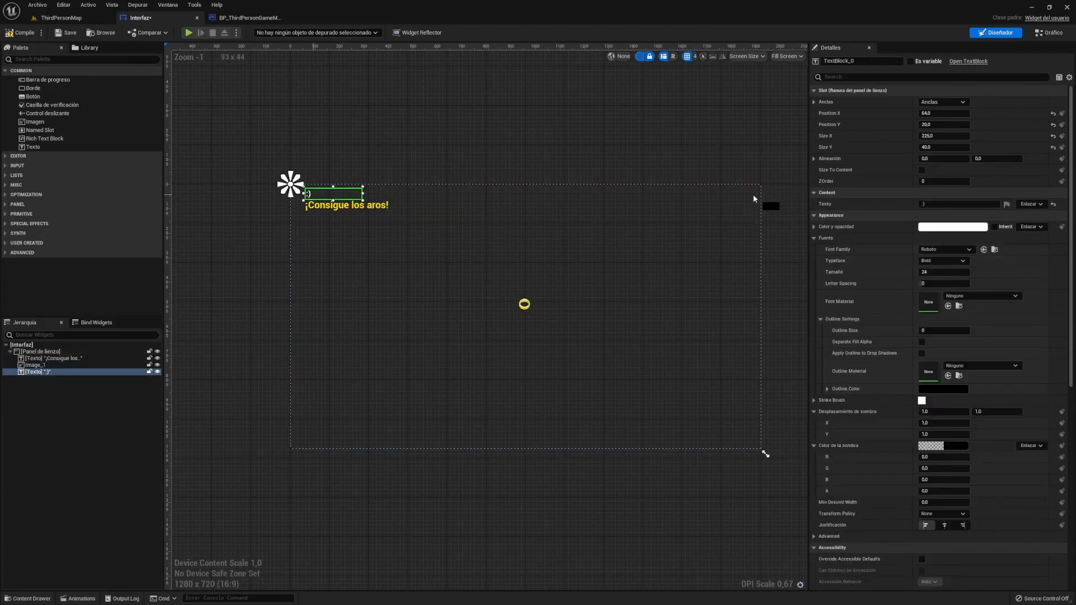
{"action": "left_click_drag", "start_coordinate": [754, 199], "coordinate": [740, 202]}
{"action": "left_click", "coordinate": [938, 103]}
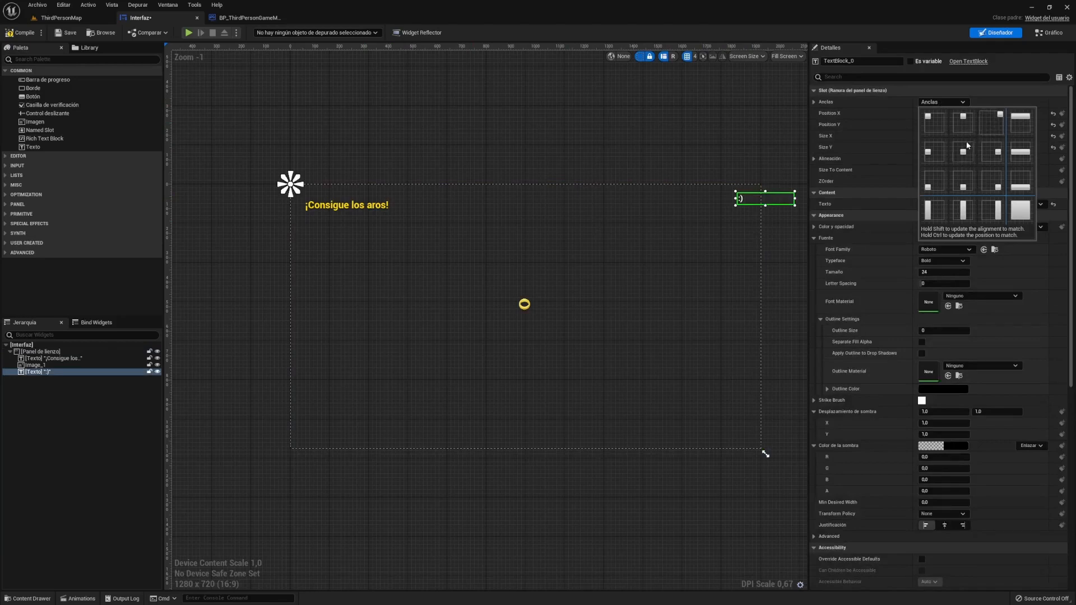
{"action": "left_click", "coordinate": [969, 156]}
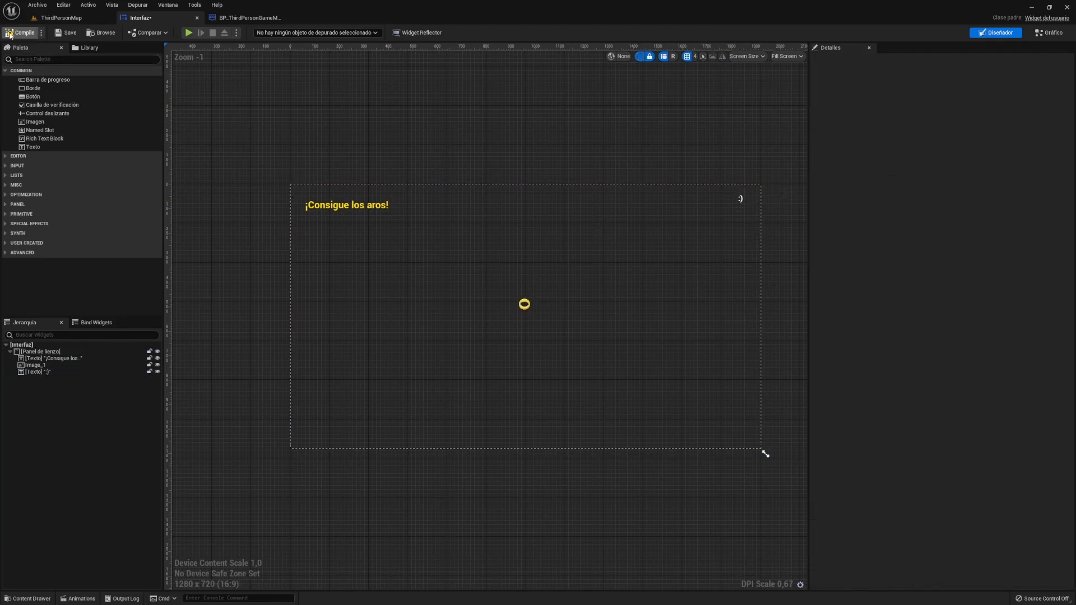
- Play-test the rearranged interface, enlarge the preview window to see how elements shift, then stop and maximize the editor
{"action": "left_click", "coordinate": [189, 32]}
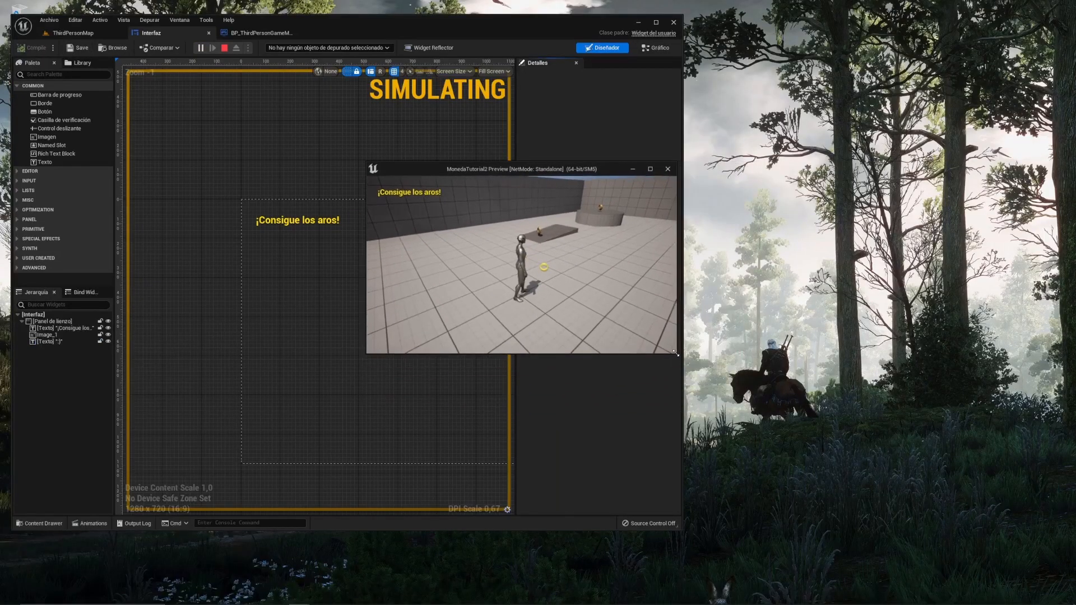
{"action": "left_click_drag", "start_coordinate": [676, 354], "coordinate": [891, 525]}
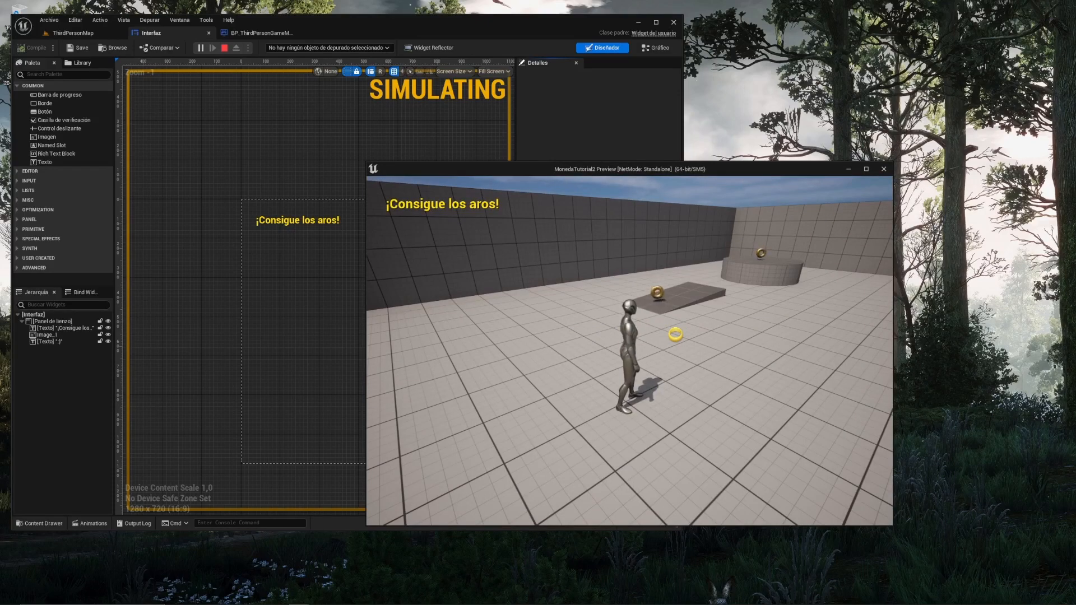
{"action": "key", "text": "Escape"}
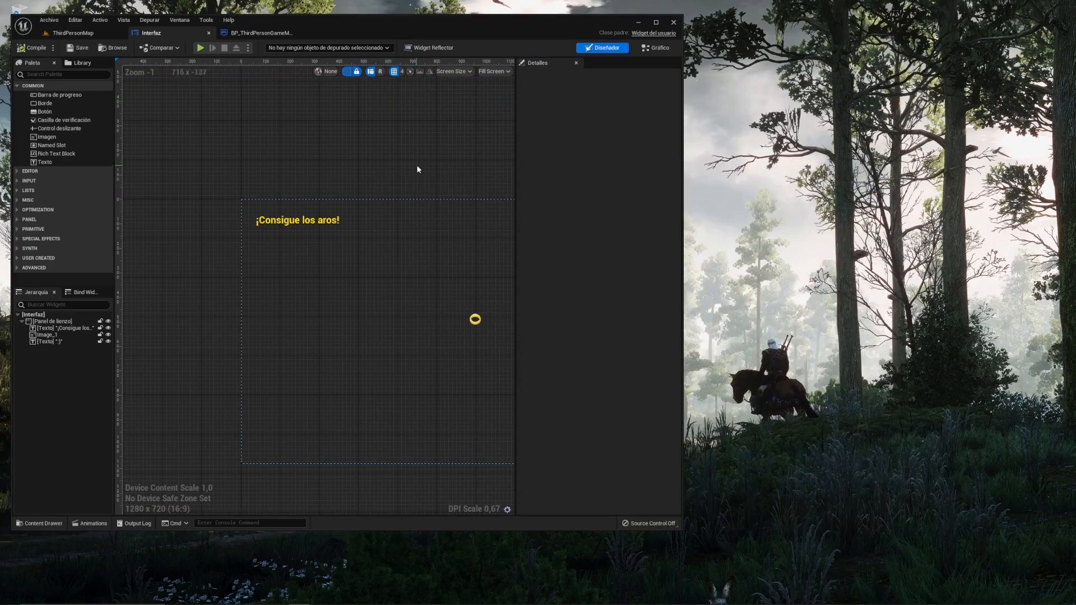
{"action": "left_click", "coordinate": [655, 23]}
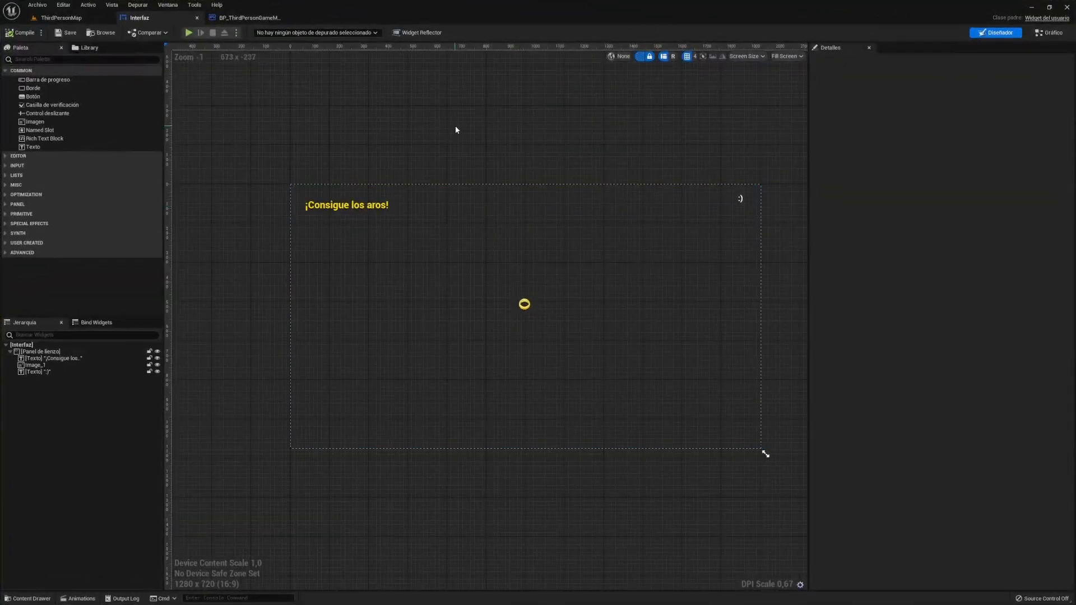
- Anchor the ring image to the centre of the canvas
{"action": "left_click", "coordinate": [524, 305]}
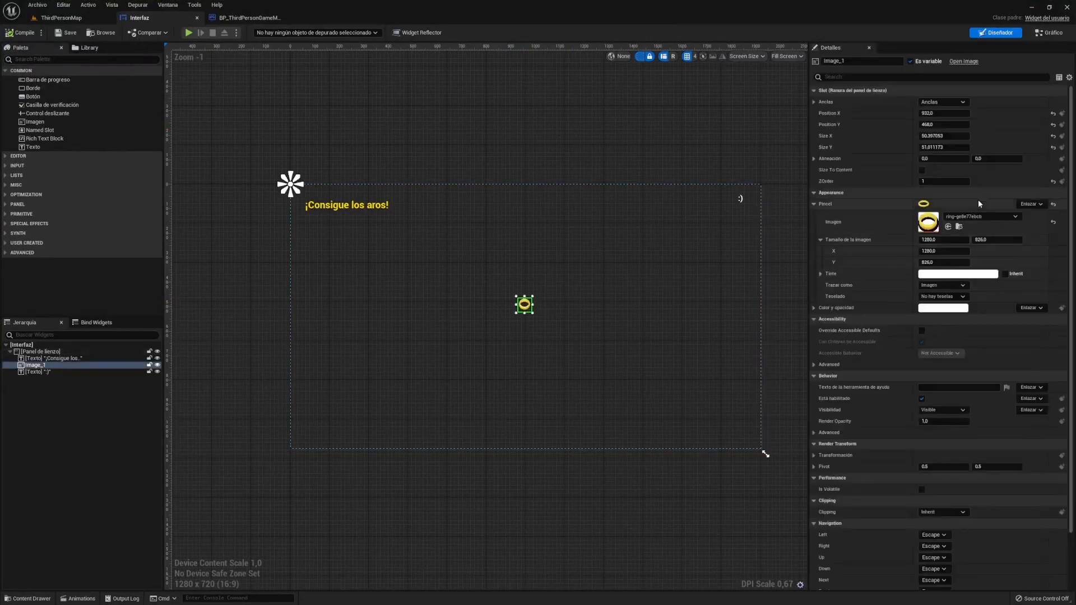
{"action": "left_click", "coordinate": [947, 102]}
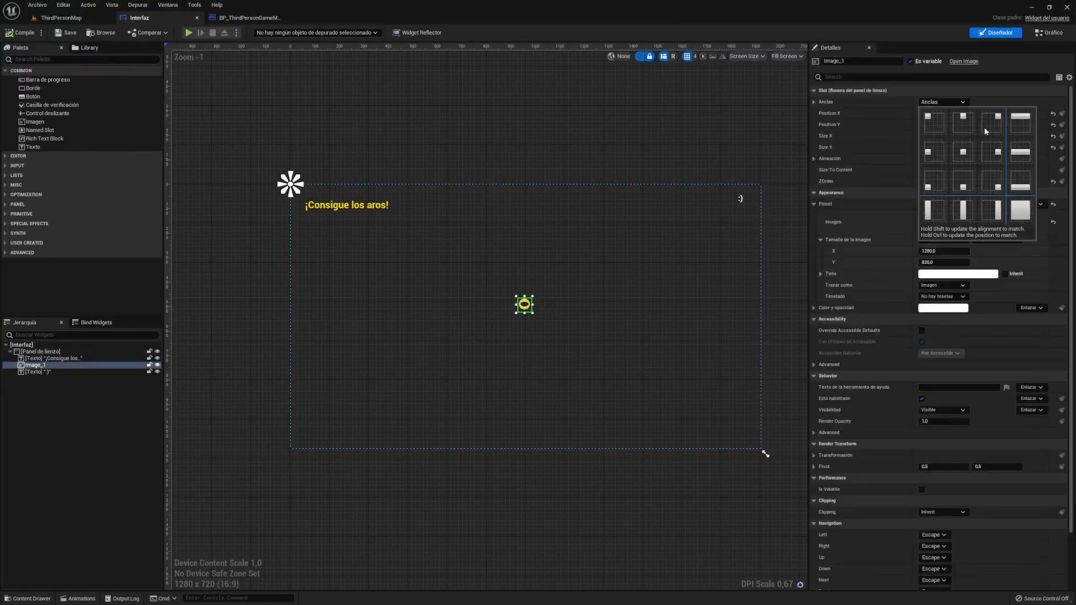
{"action": "left_click", "coordinate": [963, 153]}
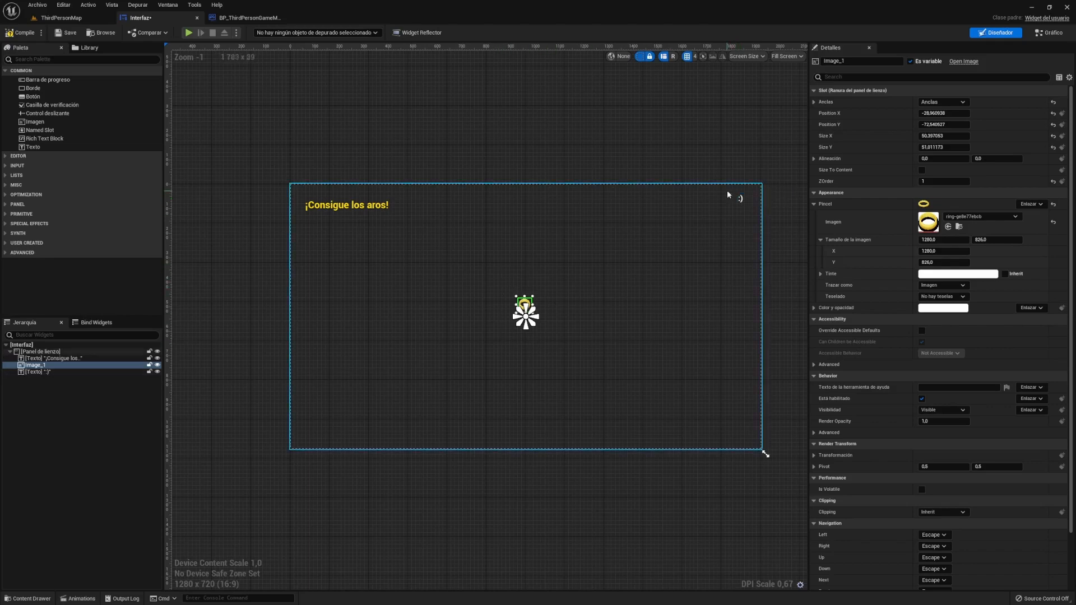
- Anchor the ":)" text to the top-right corner of the canvas and deselect it
{"action": "left_click", "coordinate": [727, 193]}
{"action": "left_click", "coordinate": [741, 201]}
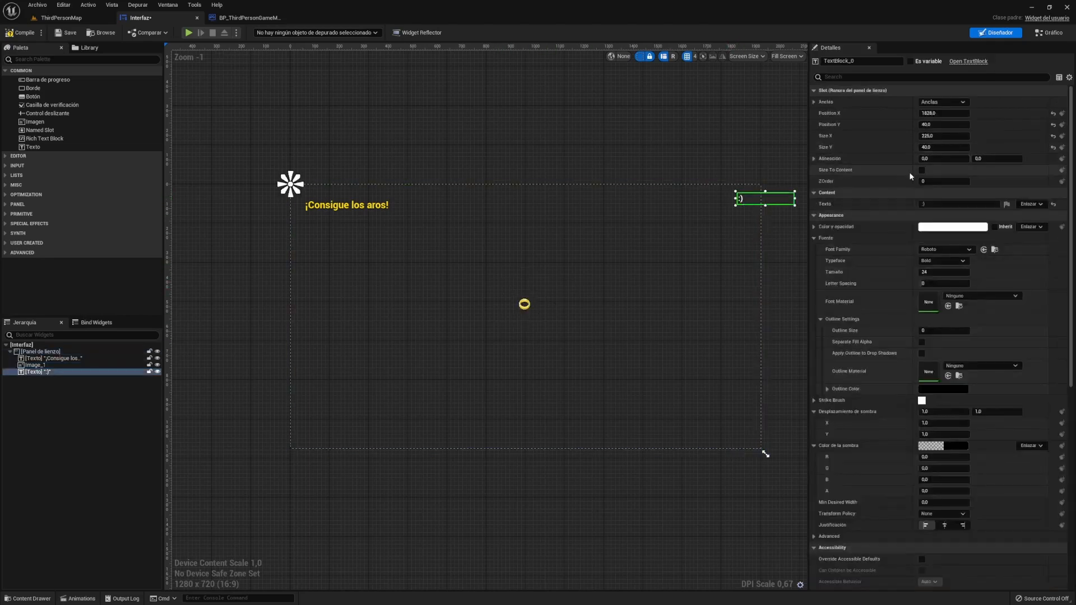
{"action": "left_click", "coordinate": [958, 103]}
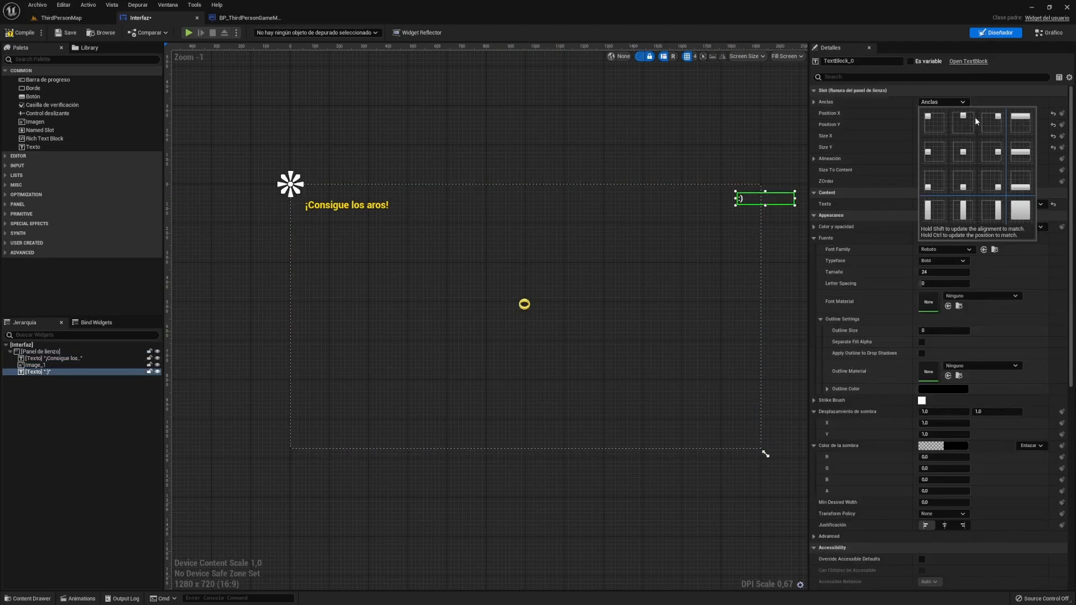
{"action": "left_click", "coordinate": [996, 118]}
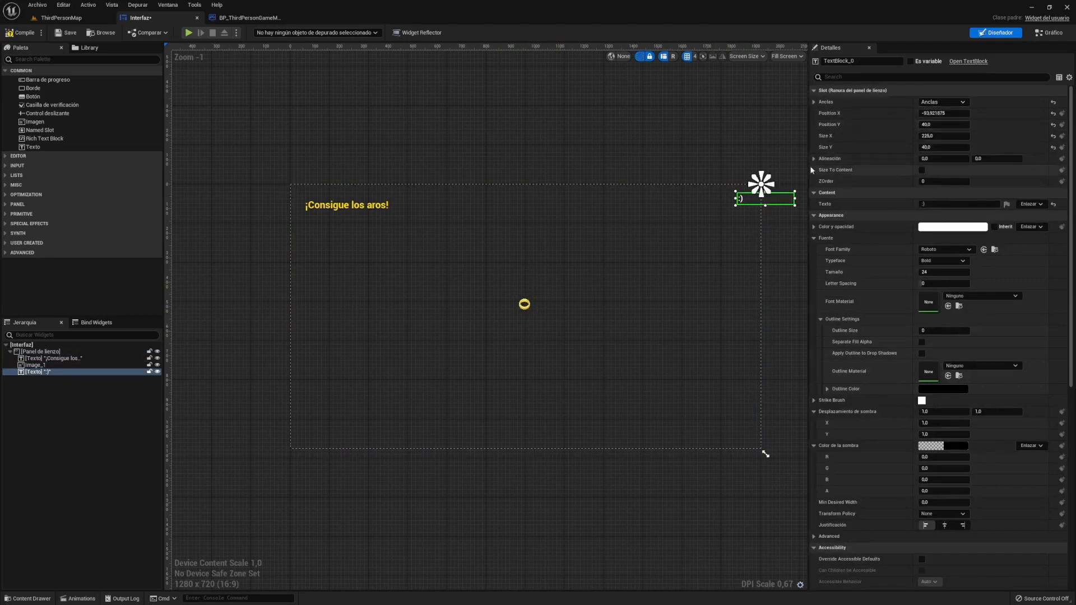
{"action": "left_click", "coordinate": [740, 145]}
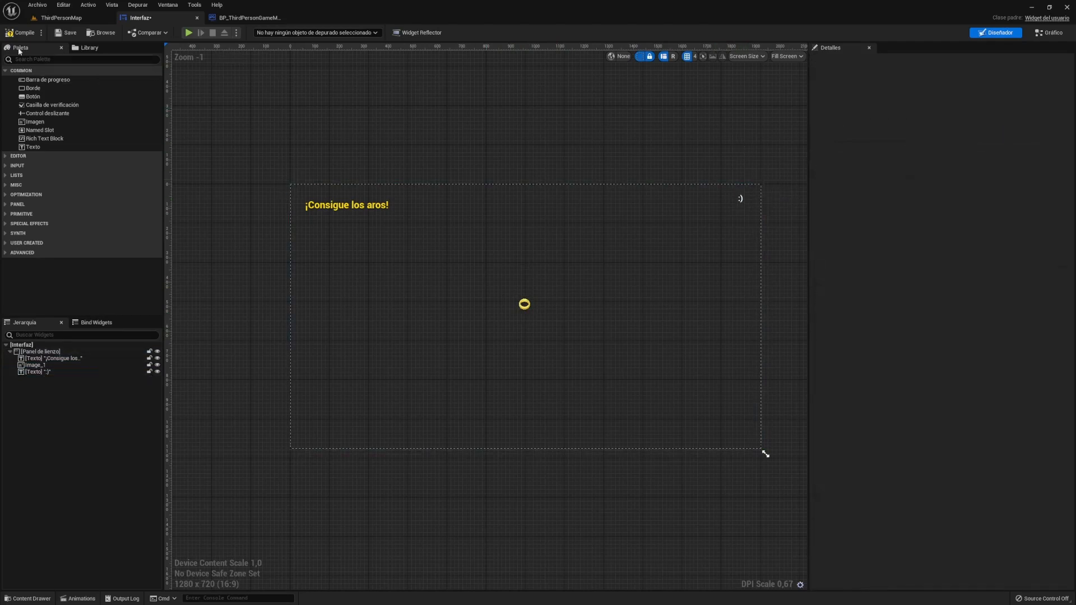
- Play-test the anchored interface, resize the preview window to check how the elements follow, and stop the test
{"action": "left_click", "coordinate": [189, 33]}
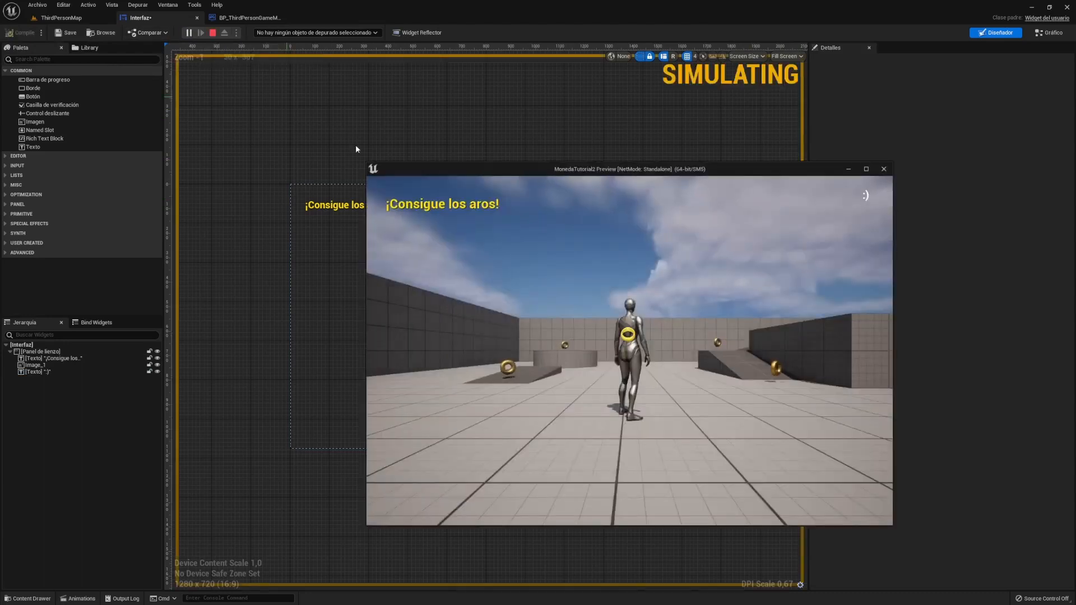
{"action": "left_click_drag", "start_coordinate": [892, 525], "coordinate": [766, 454]}
{"action": "left_click_drag", "start_coordinate": [700, 341], "coordinate": [780, 418]}
{"action": "key", "text": "Escape"}
- Reset the anchors of the ":)" text and the ring image to the canvas's top-left corner
{"action": "left_click", "coordinate": [740, 199]}
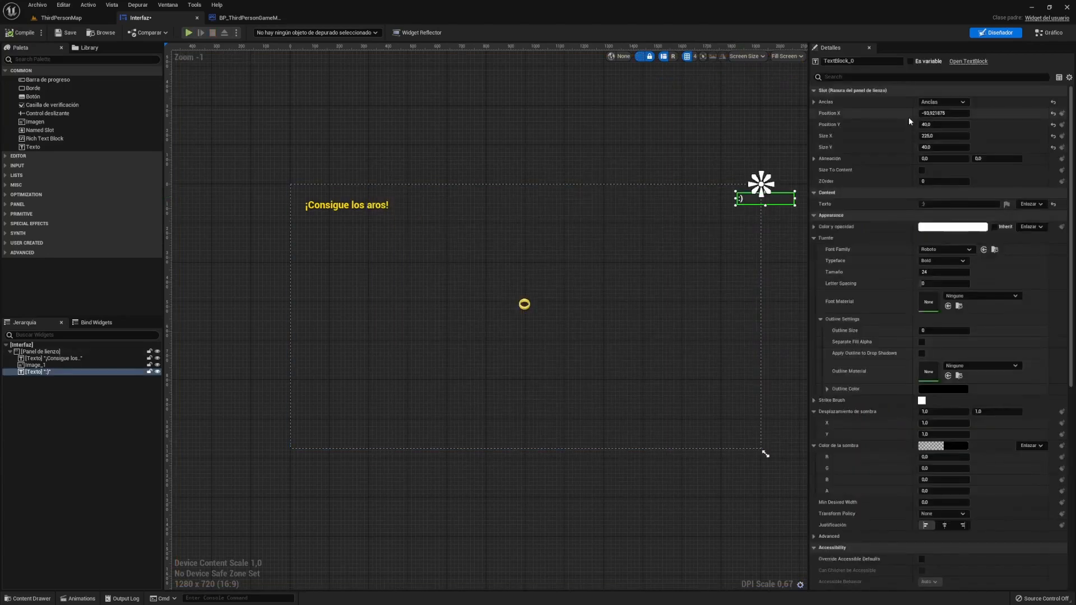
{"action": "left_click", "coordinate": [933, 104]}
{"action": "left_click", "coordinate": [933, 119]}
{"action": "left_click", "coordinate": [524, 304]}
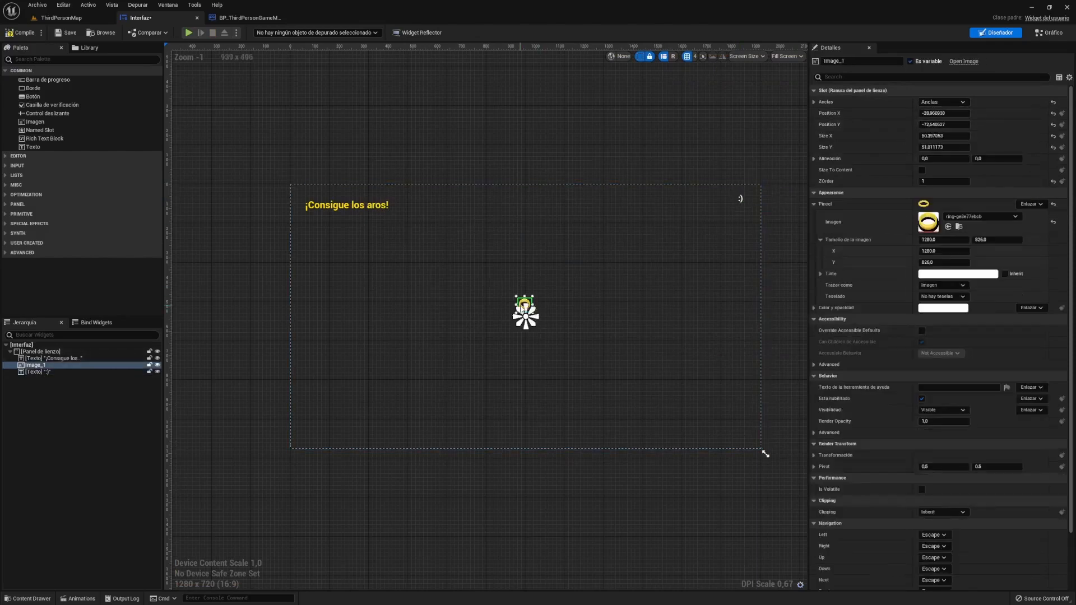
{"action": "left_click", "coordinate": [942, 102]}
{"action": "left_click", "coordinate": [934, 120]}
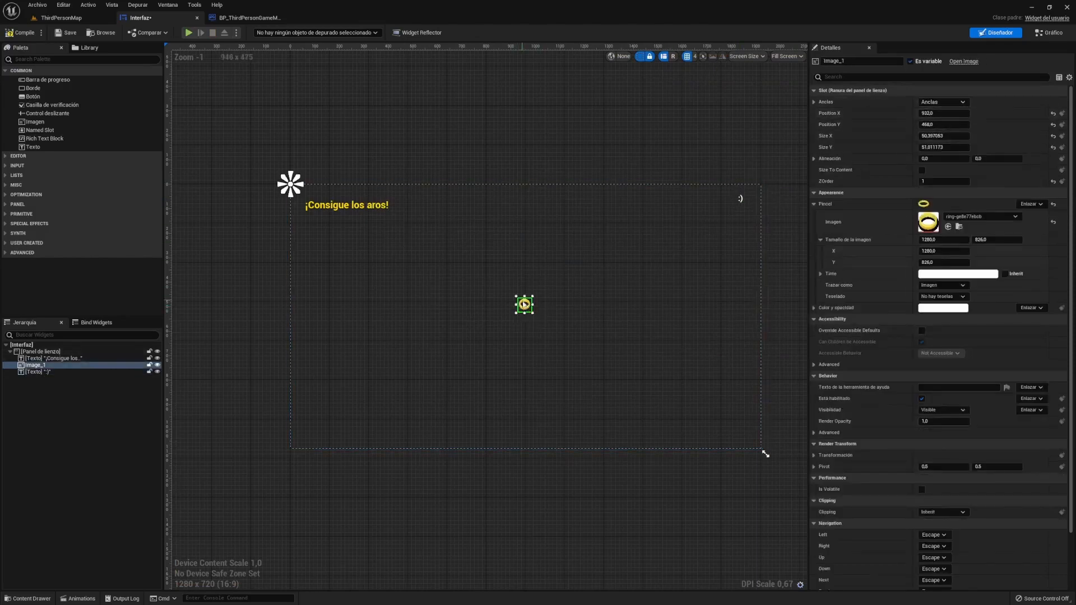
- Move the ring image and the ":)" text above "¡Consigue los aros!", with the text at about X 72, Y 12, and deselect
{"action": "left_click_drag", "start_coordinate": [333, 195], "coordinate": [337, 196]}
{"action": "left_click", "coordinate": [741, 200]}
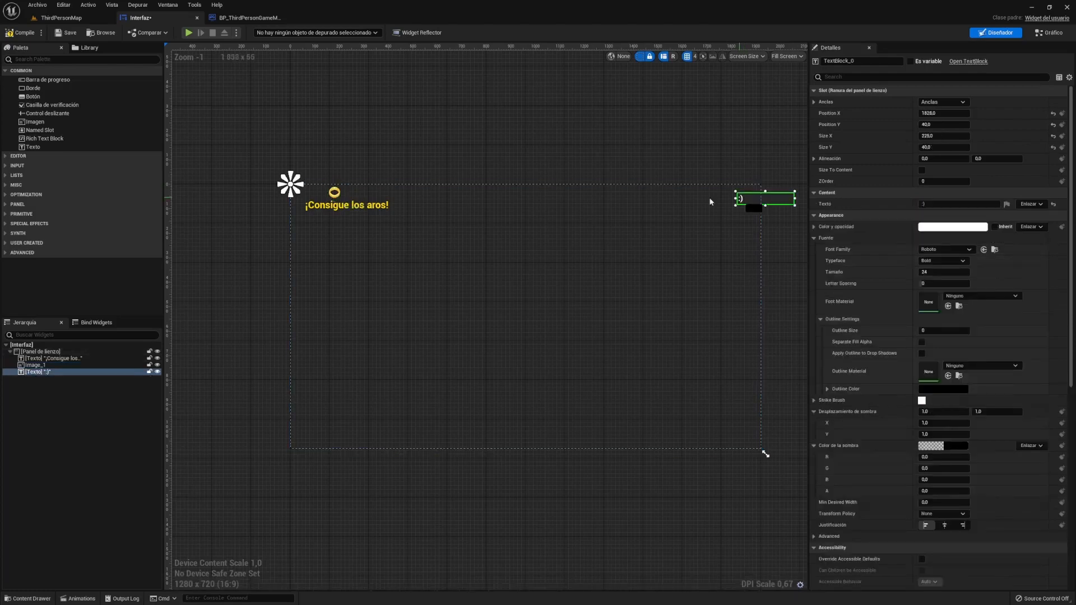
{"action": "left_click_drag", "start_coordinate": [743, 199], "coordinate": [342, 197]}
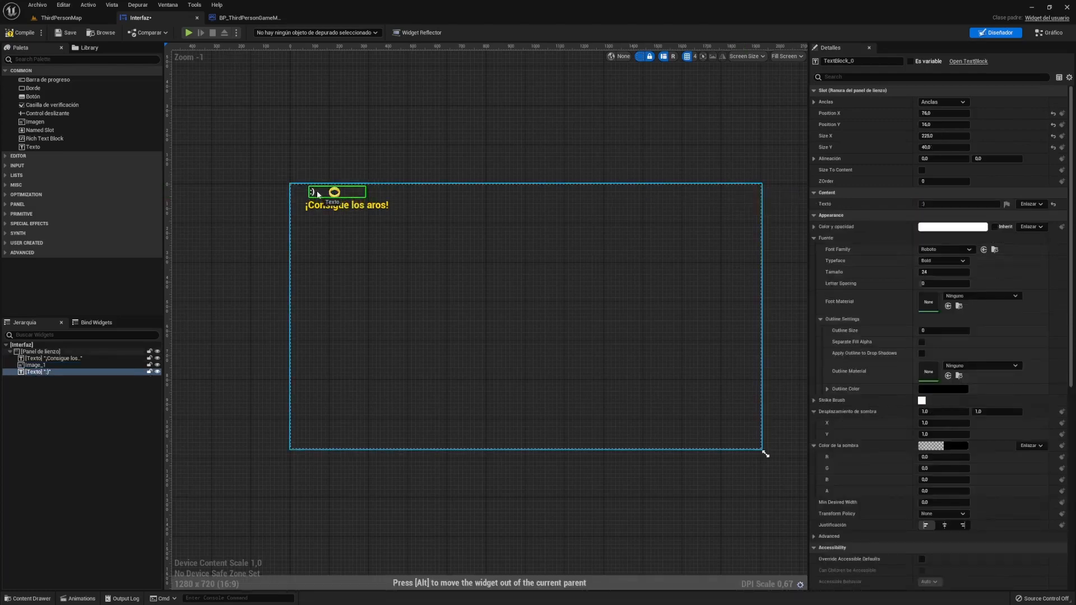
{"action": "left_click_drag", "start_coordinate": [316, 194], "coordinate": [316, 195]}
{"action": "left_click", "coordinate": [339, 149]}
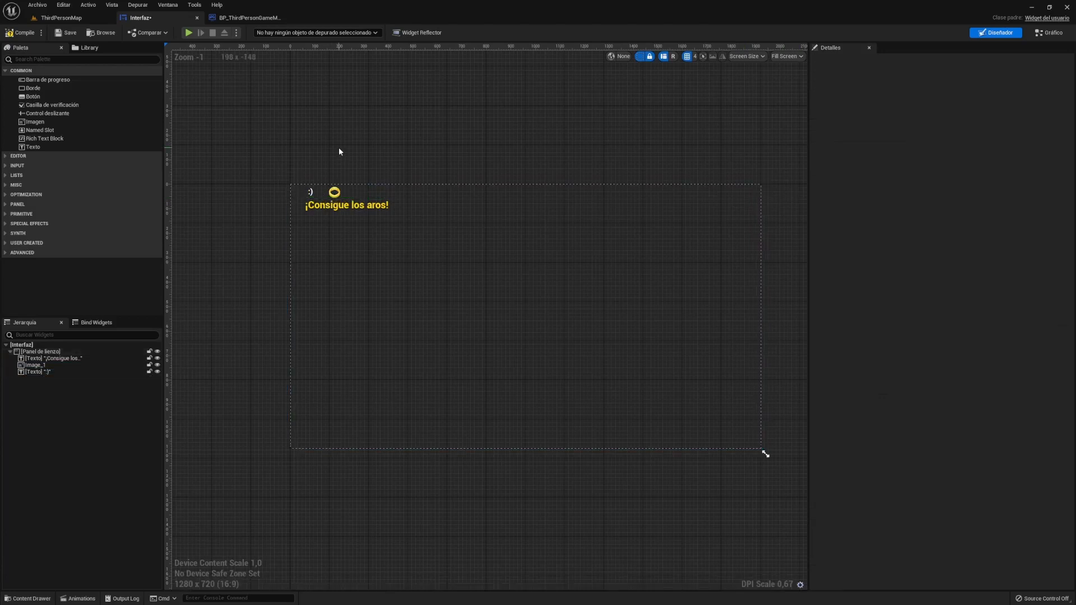
- Change the ":)" text to "0", shift it slightly closer to the ring image, and deselect it
{"action": "scroll", "coordinate": [291, 194], "scroll_direction": "up", "scroll_amount": 8}
{"action": "left_click", "coordinate": [349, 198]}
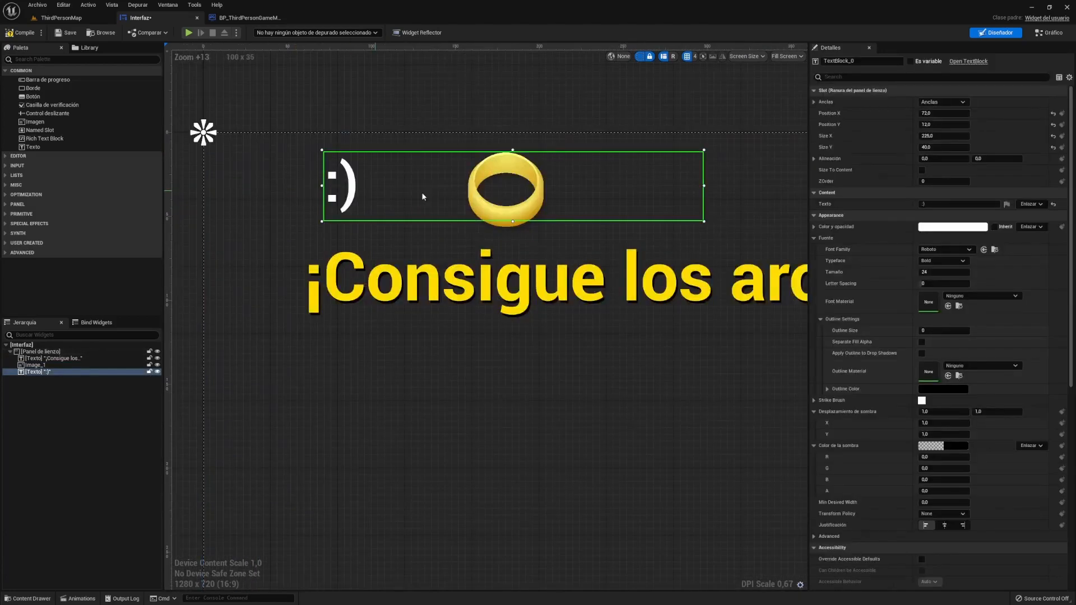
{"action": "left_click", "coordinate": [953, 204]}
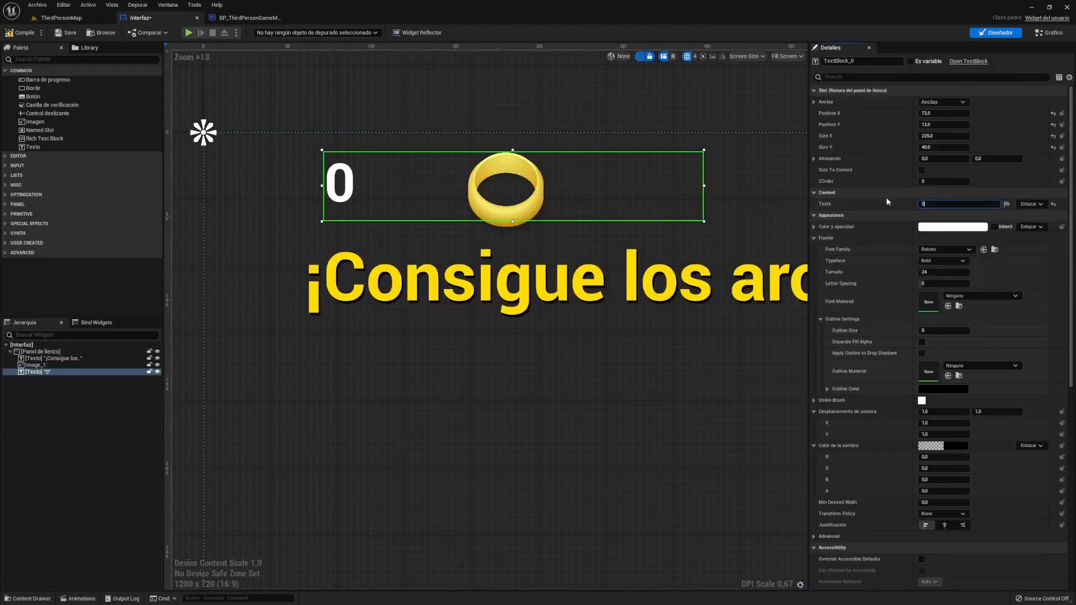
{"action": "left_click_drag", "start_coordinate": [339, 183], "coordinate": [349, 182]}
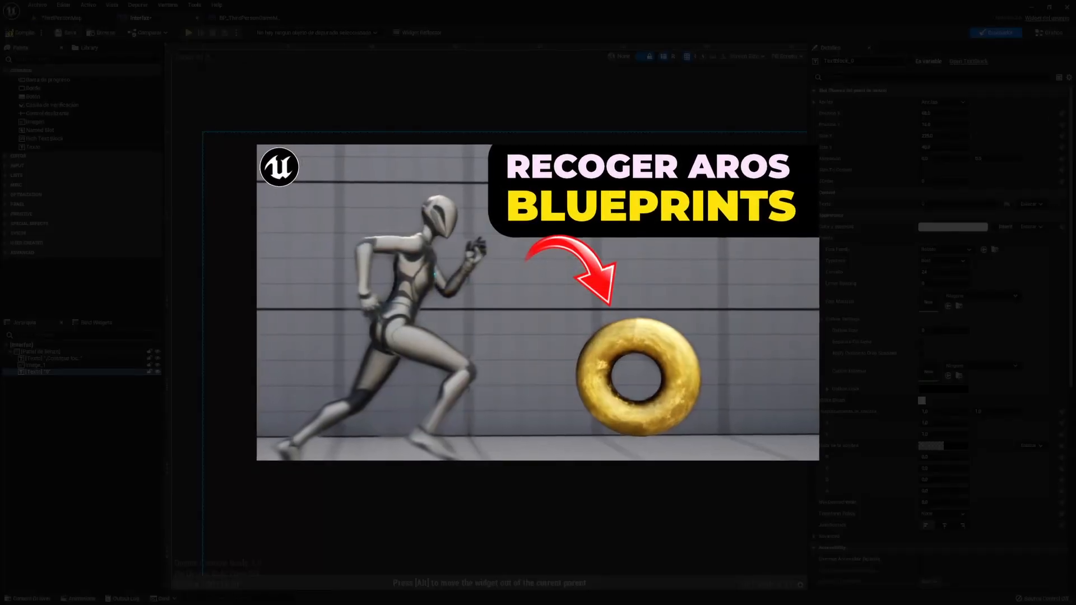
{"action": "left_click", "coordinate": [371, 95]}
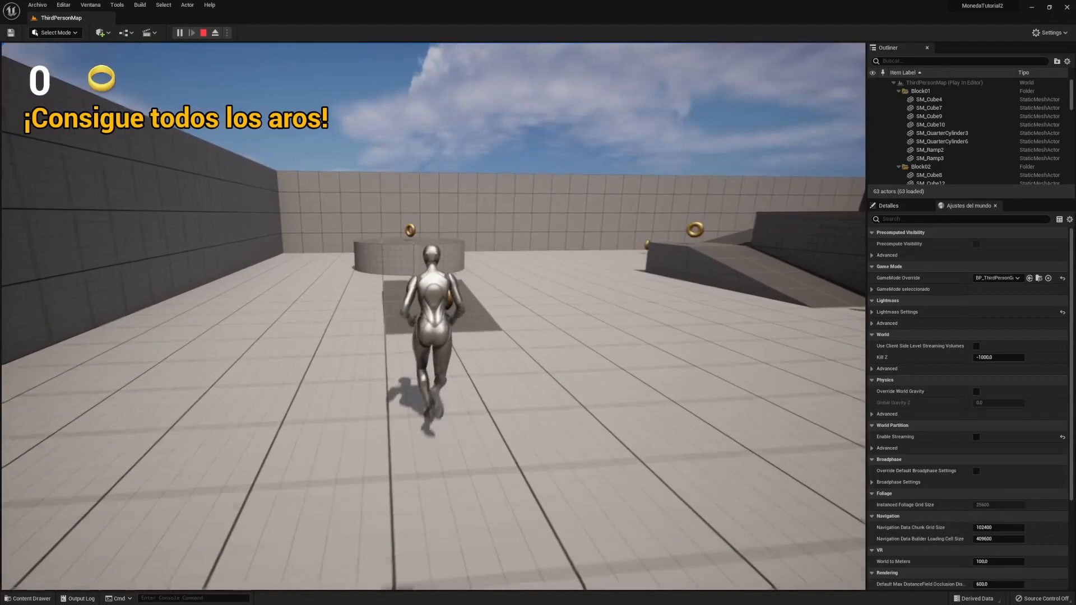
- Play-test the finished ring counter by running and jumping through the level to collect several rings
{"action": "key", "text": "w"}
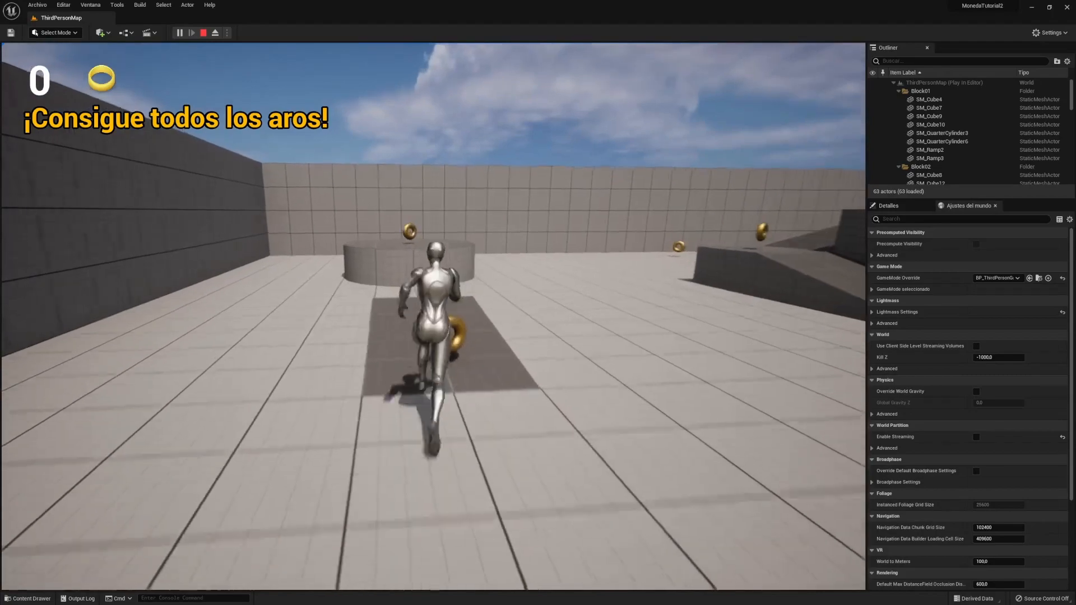
{"action": "key", "text": "space"}
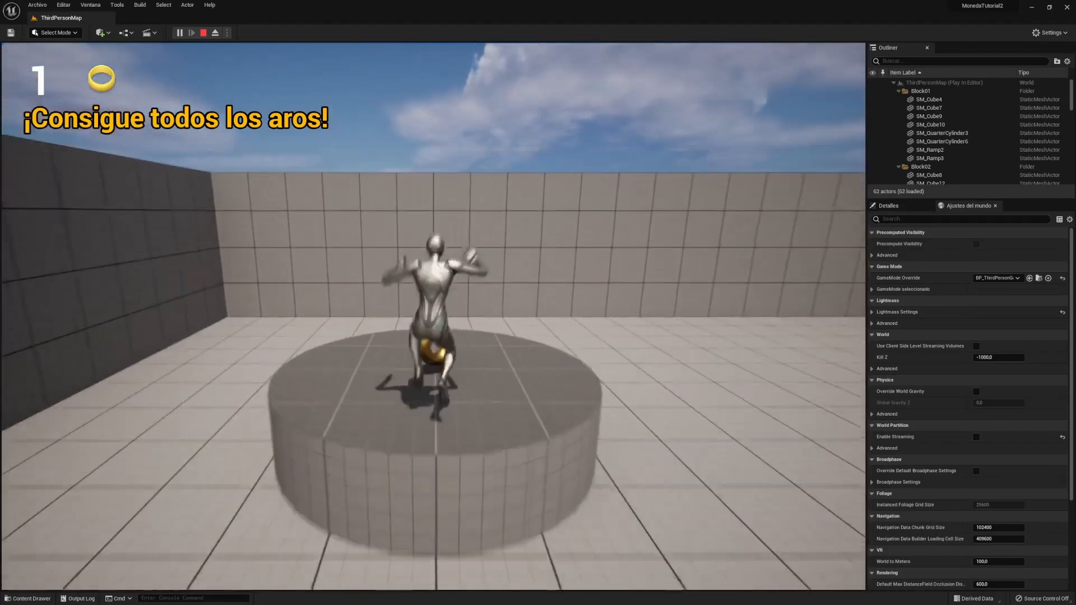
{"action": "key", "text": "space"}
{"action": "key", "text": "w"}
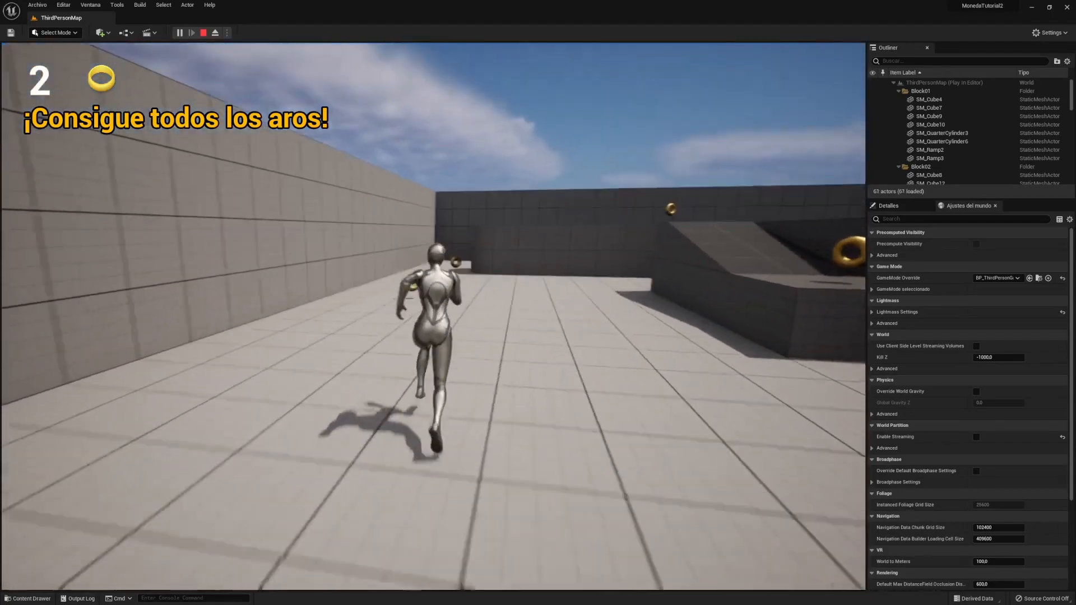
{"action": "key", "text": "w"}
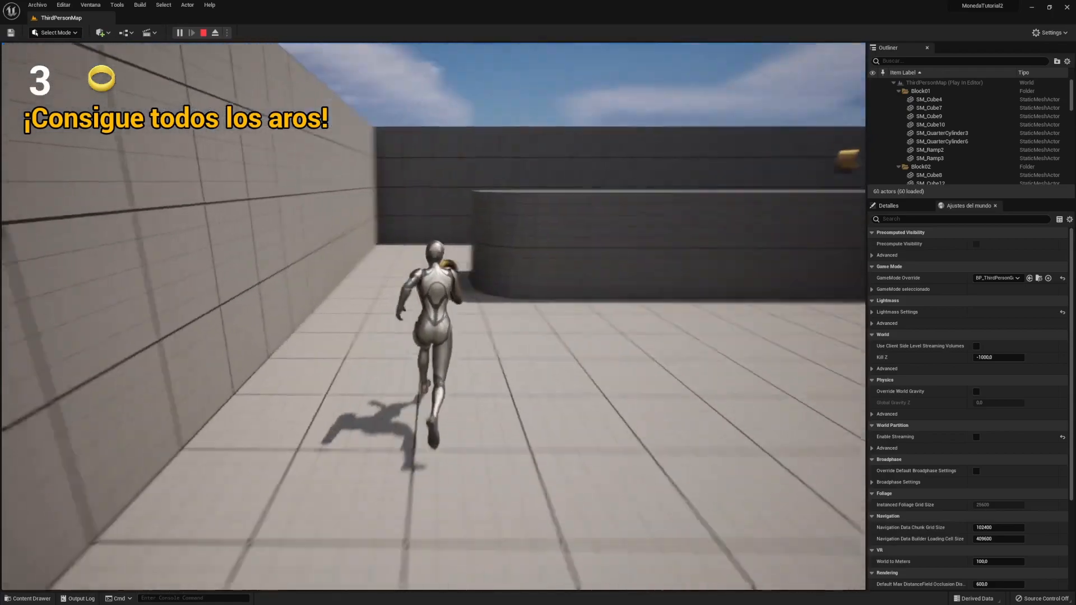
{"action": "key", "text": "w"}
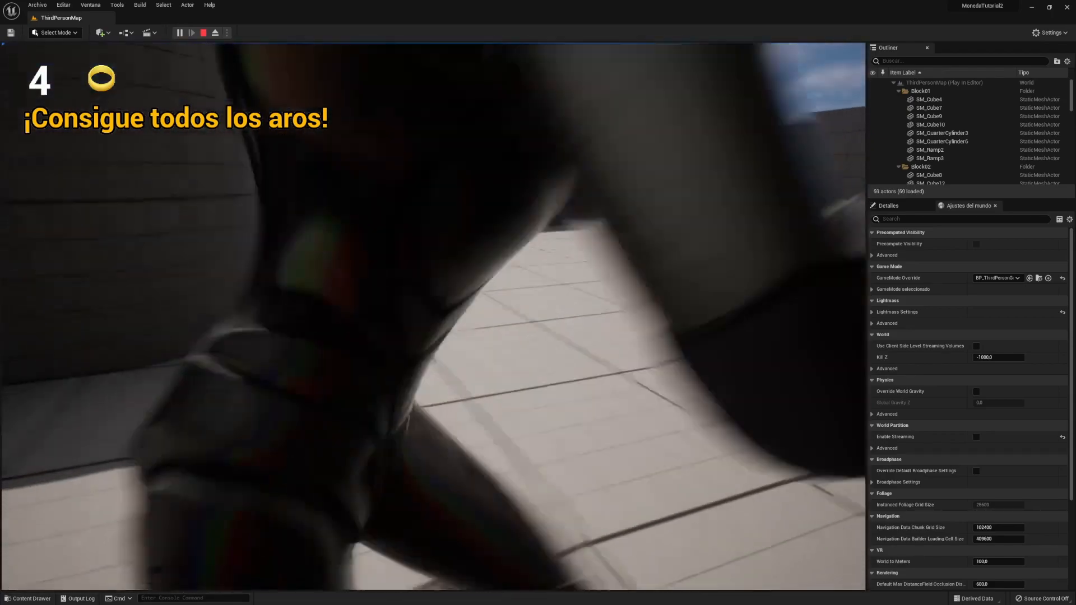
{"action": "key", "text": "w"}
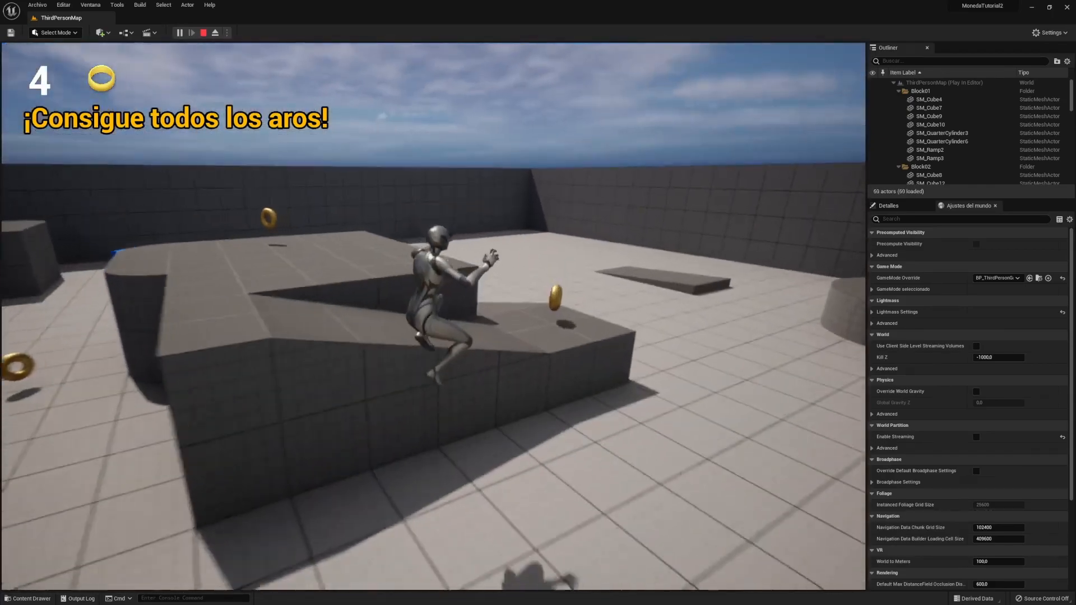
{"action": "key", "text": "w"}
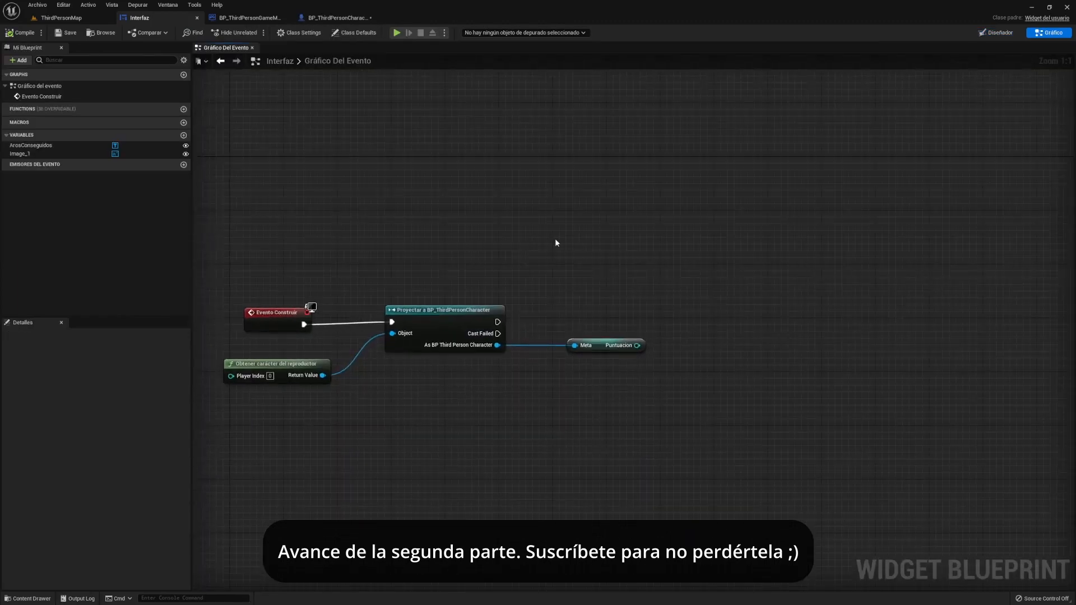
- Move the Puntuacion getter closer to the BP_ThirdPersonCharacter cast and search for a "to tex" conversion node from its output
{"action": "left_click", "coordinate": [599, 345]}
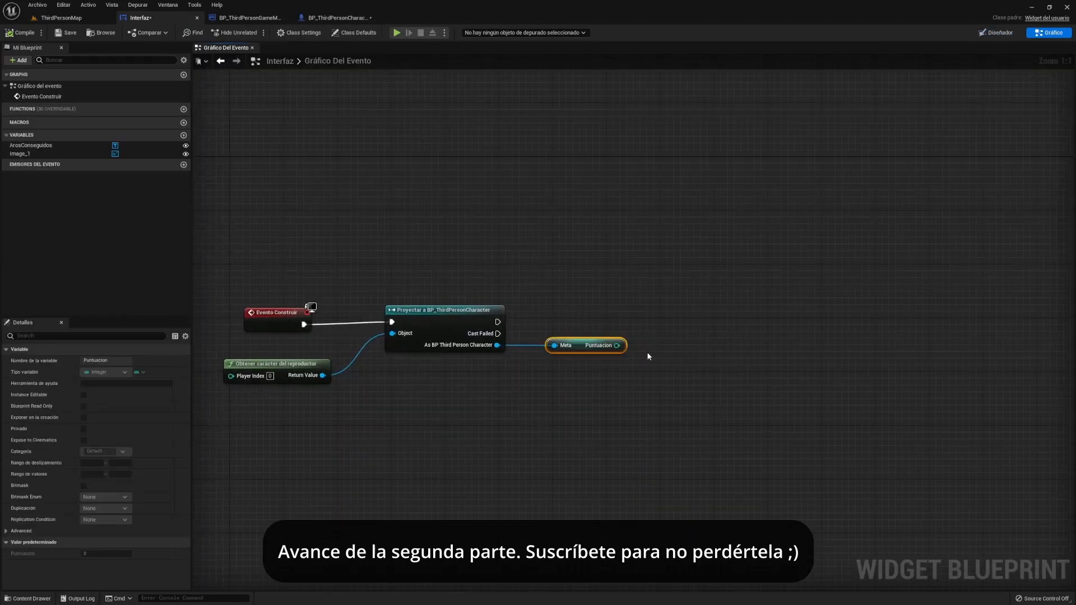
{"action": "left_click_drag", "start_coordinate": [617, 345], "coordinate": [695, 339]}
{"action": "type", "text": "to tex"}
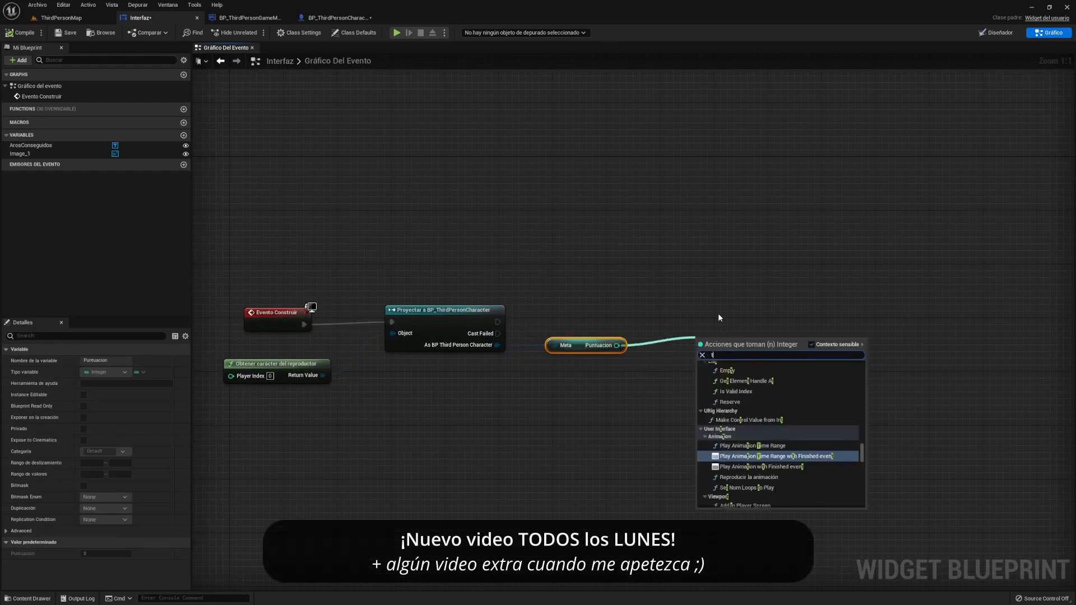